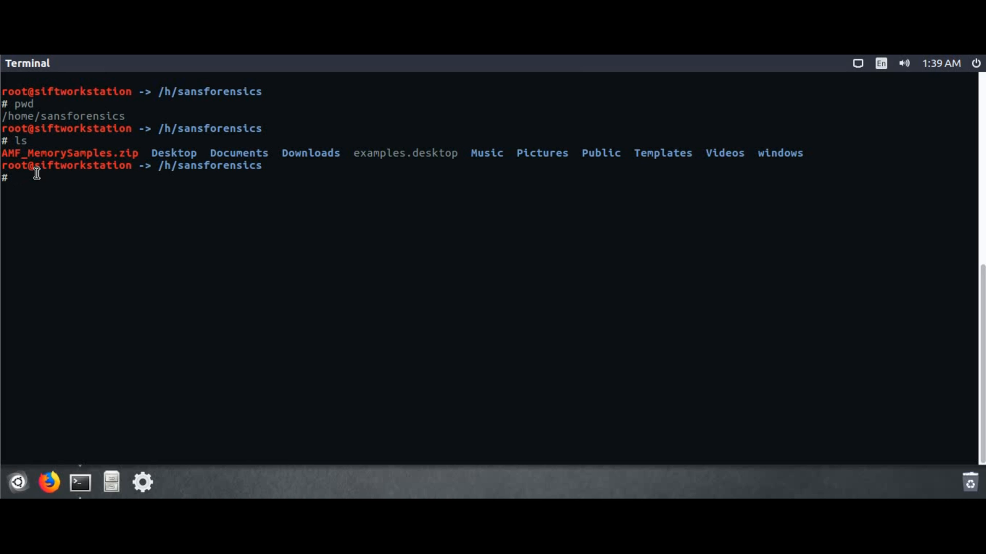
List the windows folder and highlight the sample001.bin file name
text(ls windows)
key(Return)
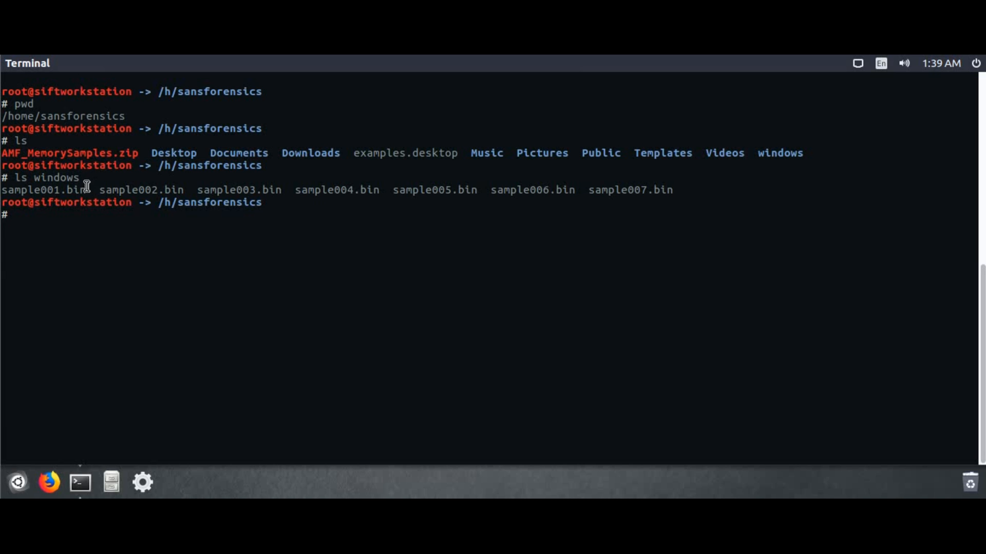
drag(87, 191, 1, 191)
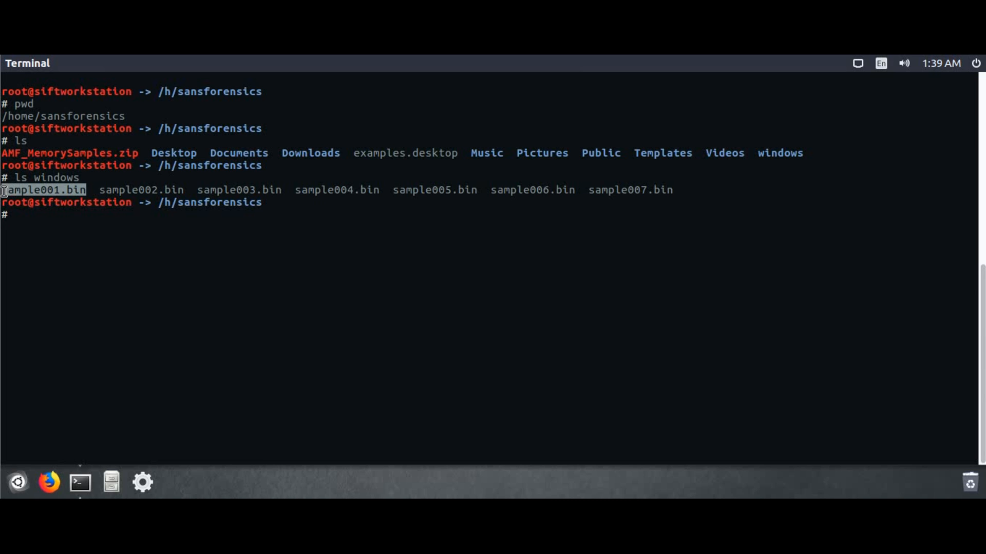
click(58, 223)
Check windows/sample001.bin with the file command, confirming raw data, then clear the screen
text(file w)
key(Tab)
text(samp)
key(Tab)
text(1)
key(Tab)
key(Return)
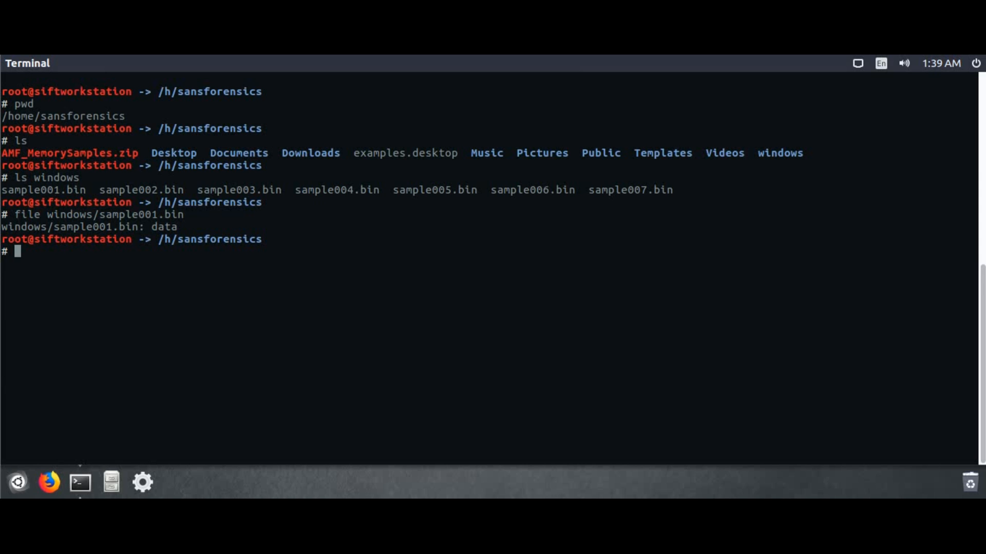
text(clear)
key(Return)
Recursively clone the github.com/mutedmouse/volatility repository
text(git )
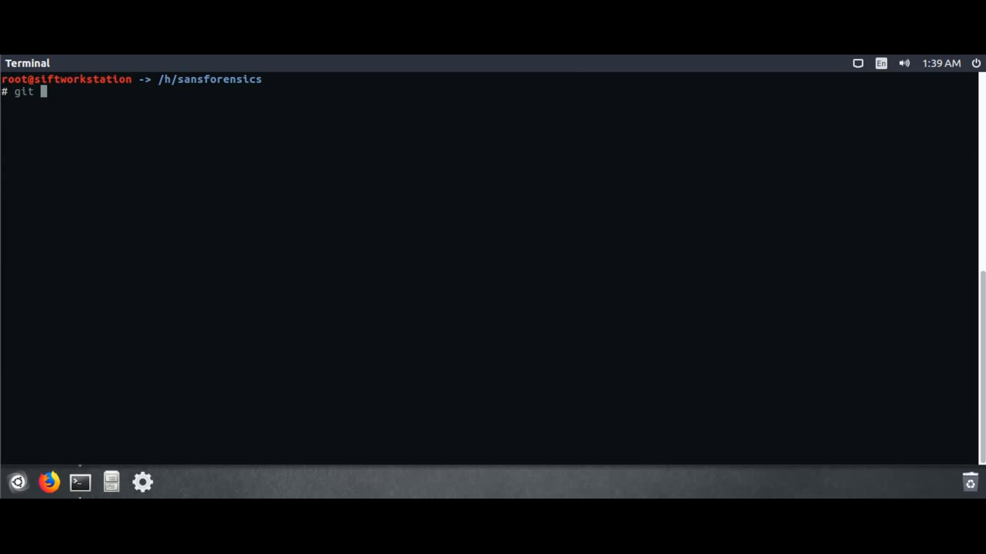
text(clone --recursive http://github.com/)
text(volatilit)
key(BackSpace)
key(BackSpace)
key(BackSpace)
key(BackSpace)
key(BackSpace)
key(BackSpace)
key(BackSpace)
key(BackSpace)
key(BackSpace)
text(mutedmouse/volatility)
key(Return)
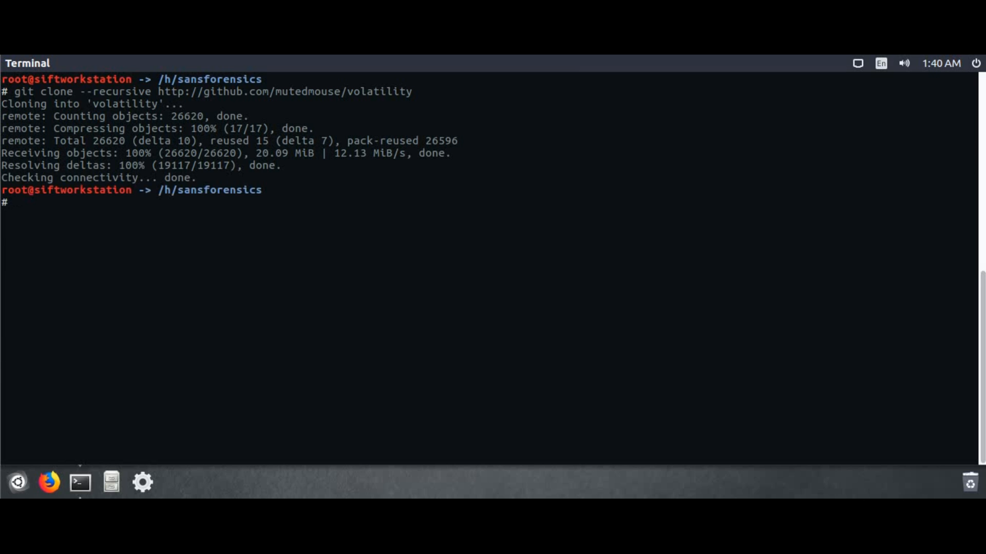
Clone mutedmouse/ta-volatility, then clear the screen and list the home folder
text(git clone --recursive )
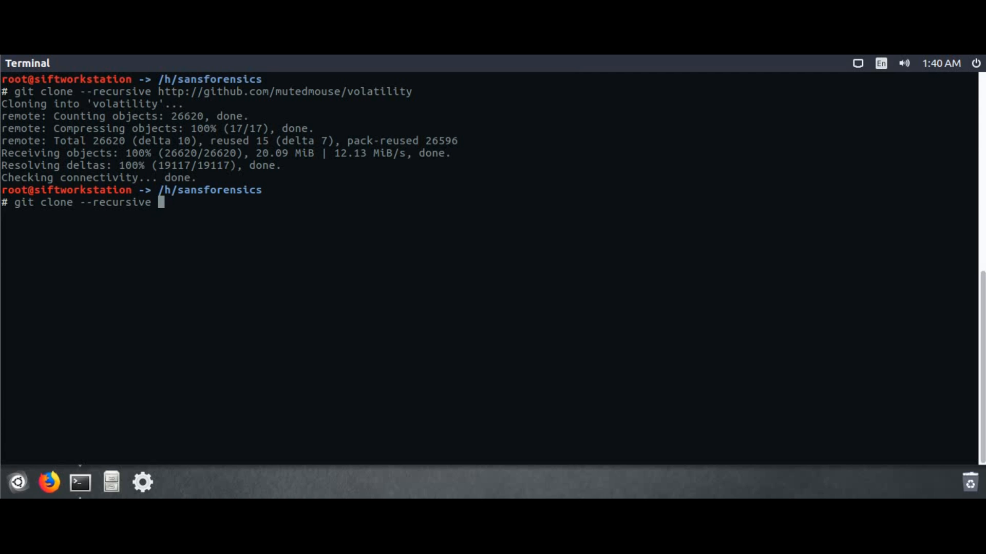
text(http://gith)
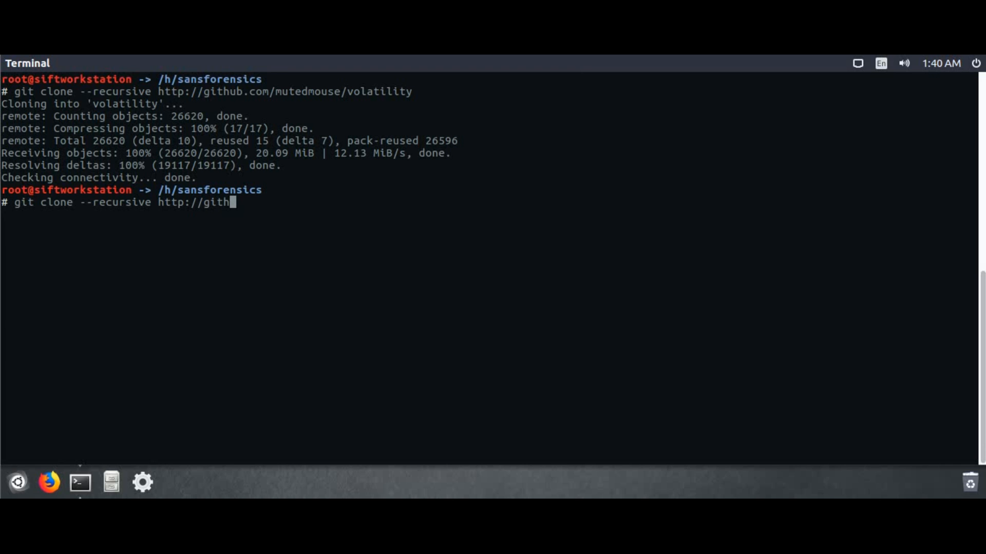
text(ub.com/mutedmouse/)
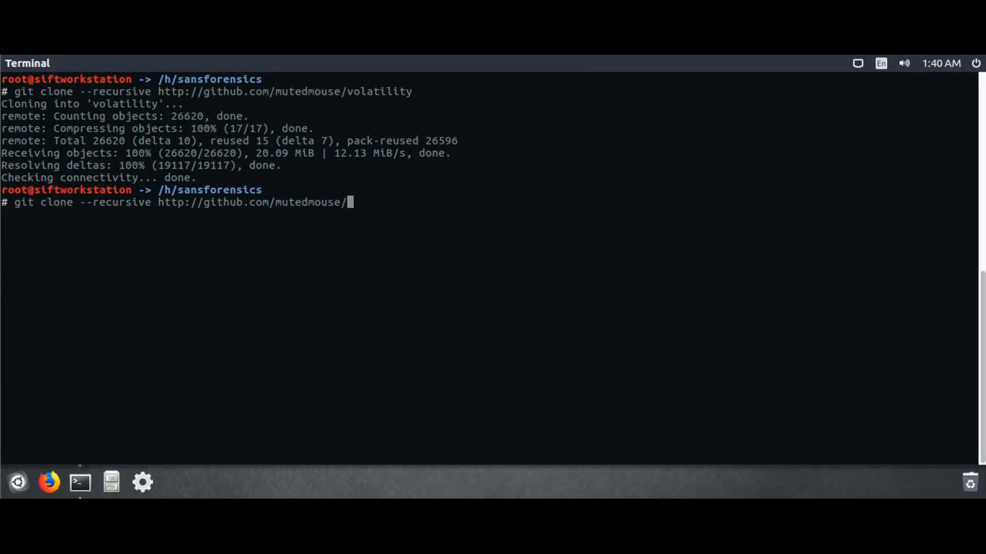
text(ta-volatility)
key(Return)
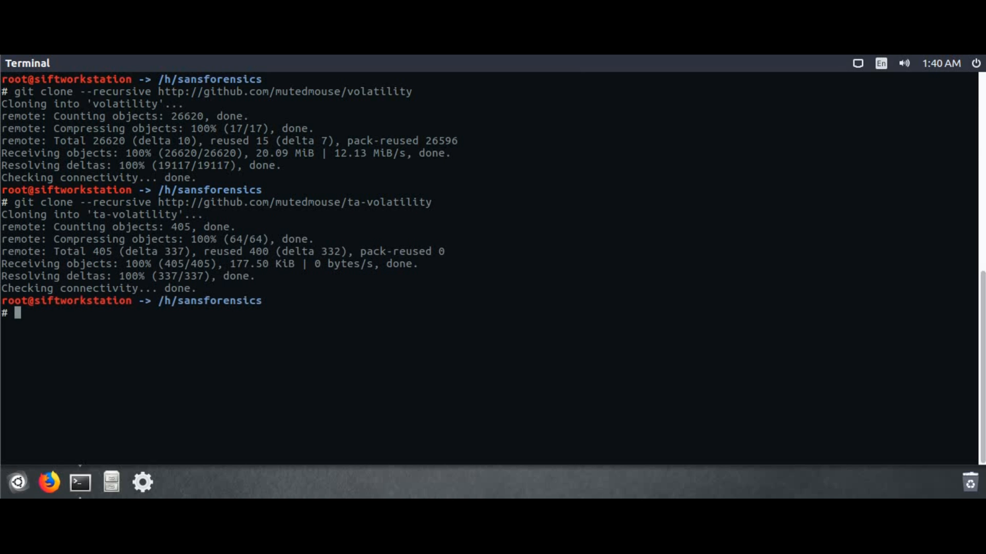
text(clear)
key(Return)
text(ls)
key(Return)
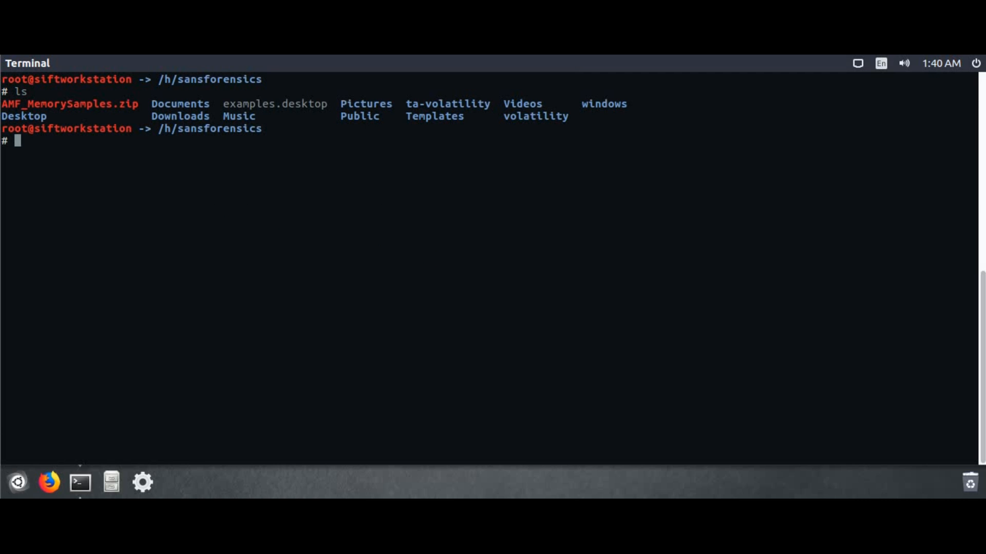
Enter the volatility folder and install Volatility 2.6 with python setup.py install
text(cd volati)
key(Tab)
key(Return)
text(py)
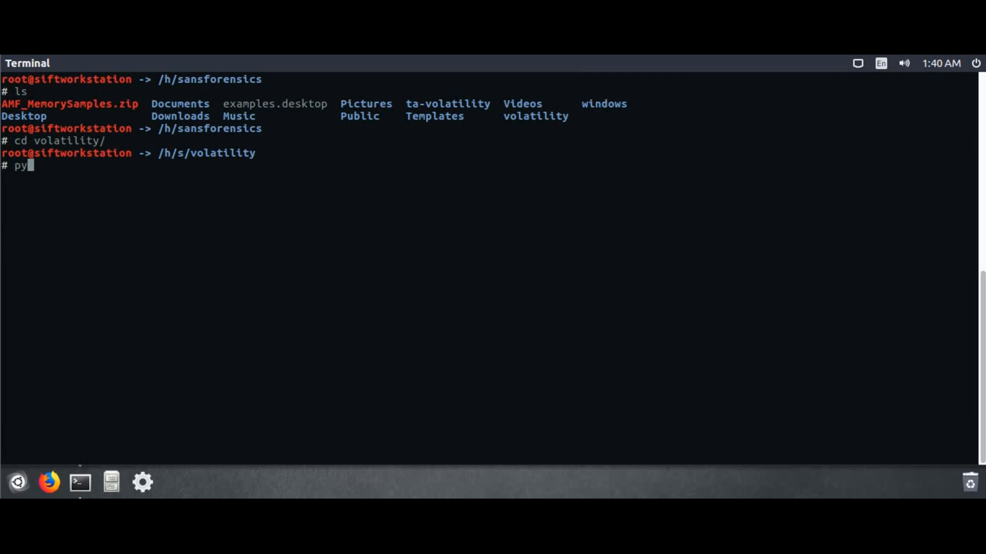
text(thon setup.py install)
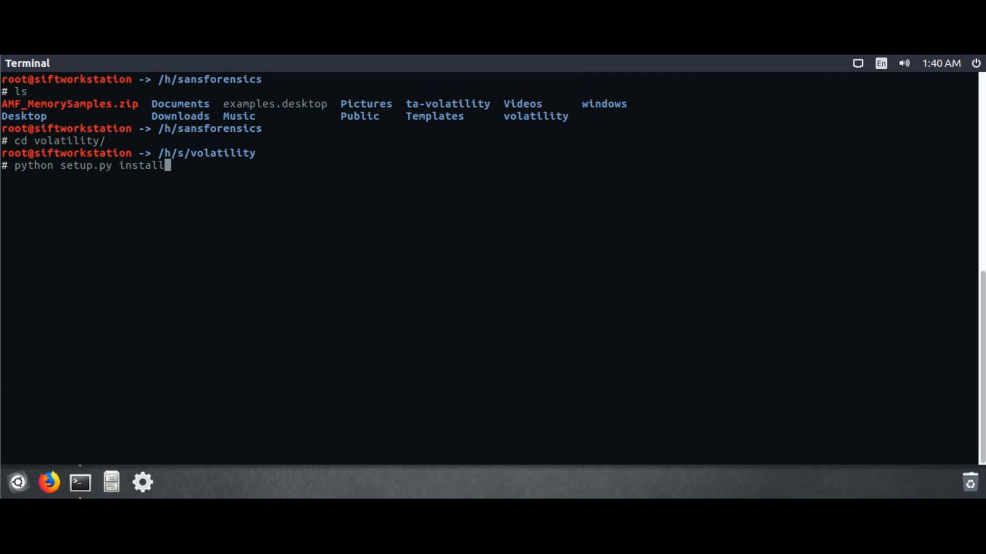
key(Return)
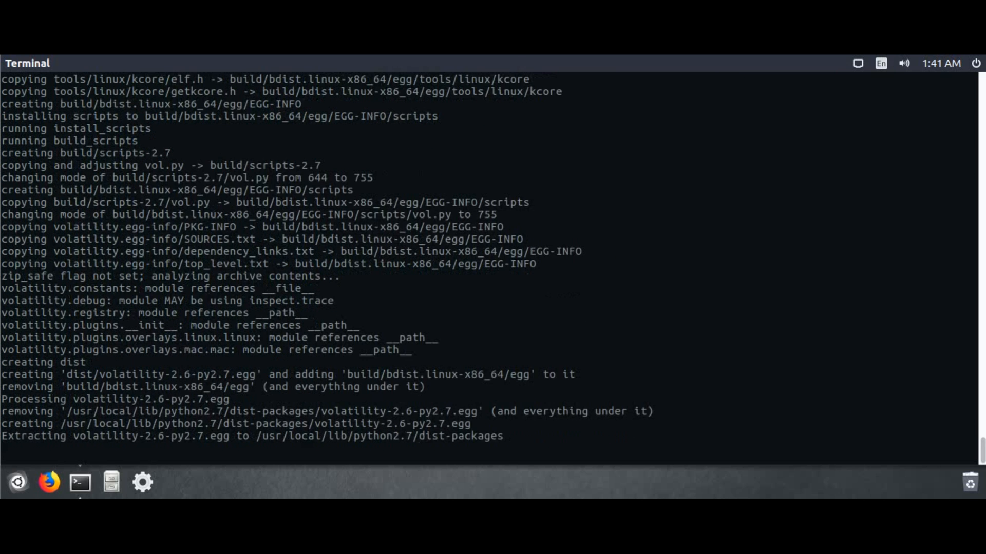
text(vol.py )
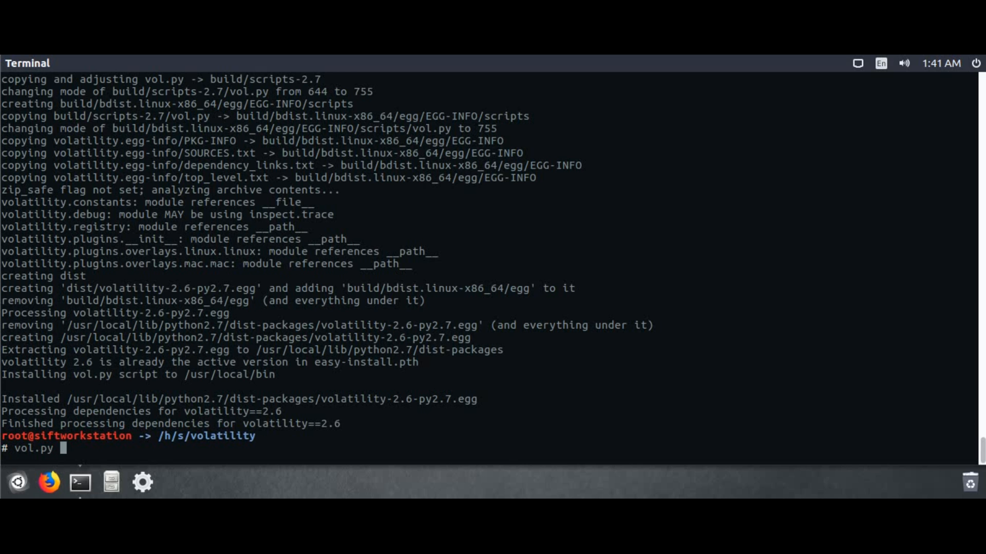
text(-h | head 1)
Show only the Volatility Framework 2.6 banner with vol.py -h | head -n1
key(Return)
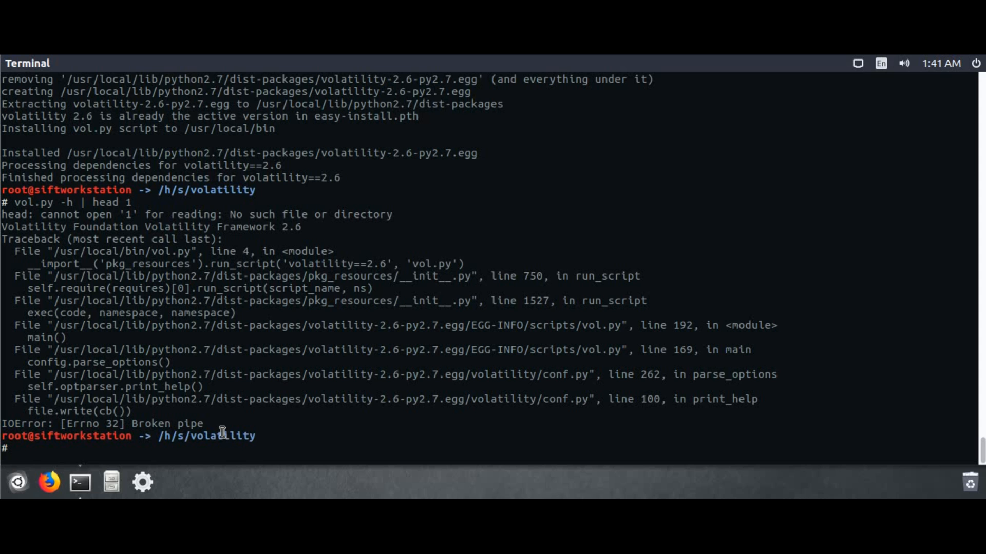
key(Up)
key(BackSpace)
text(-n1)
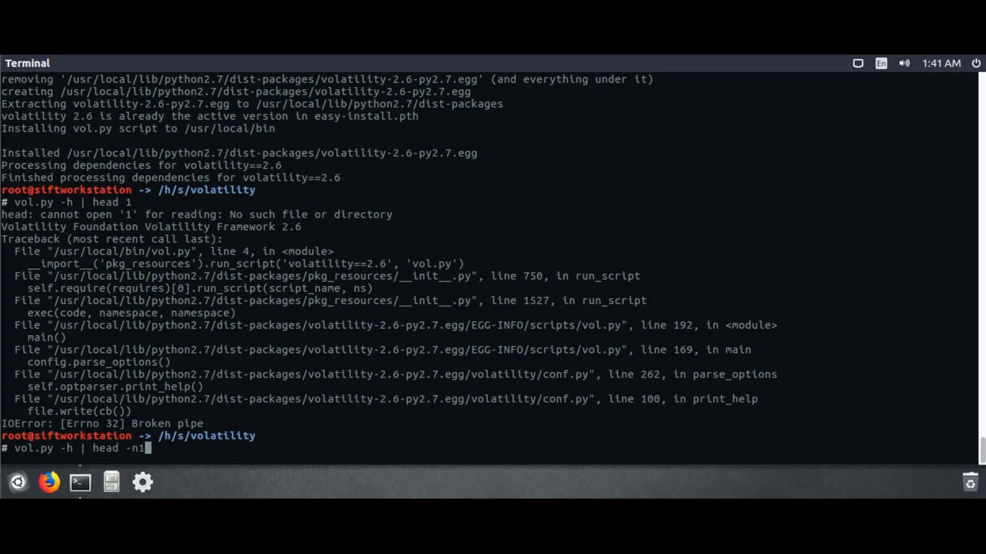
key(Return)
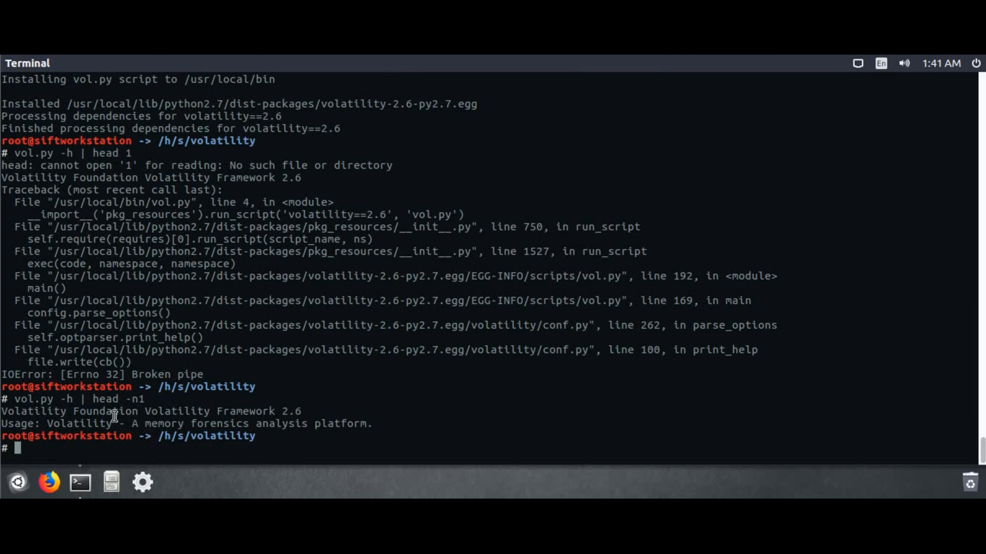
drag(308, 409, 212, 411)
click(189, 453)
Run imageinfo on ../windows/sample001.bin and select the suggested WinXPSP2x86 profile
text(vol.py -f ../windows)
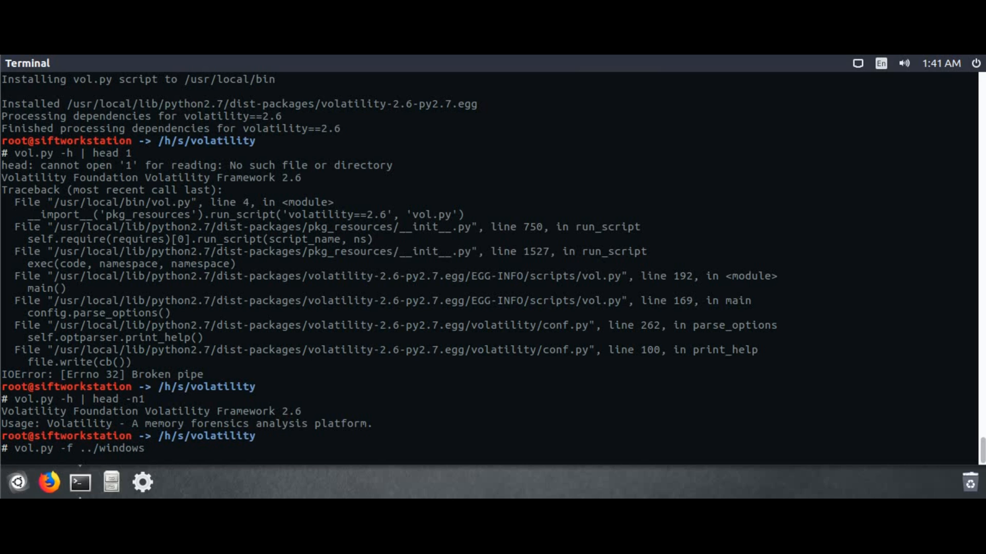
text(/sample001)
key(Tab)
text(imageinfo)
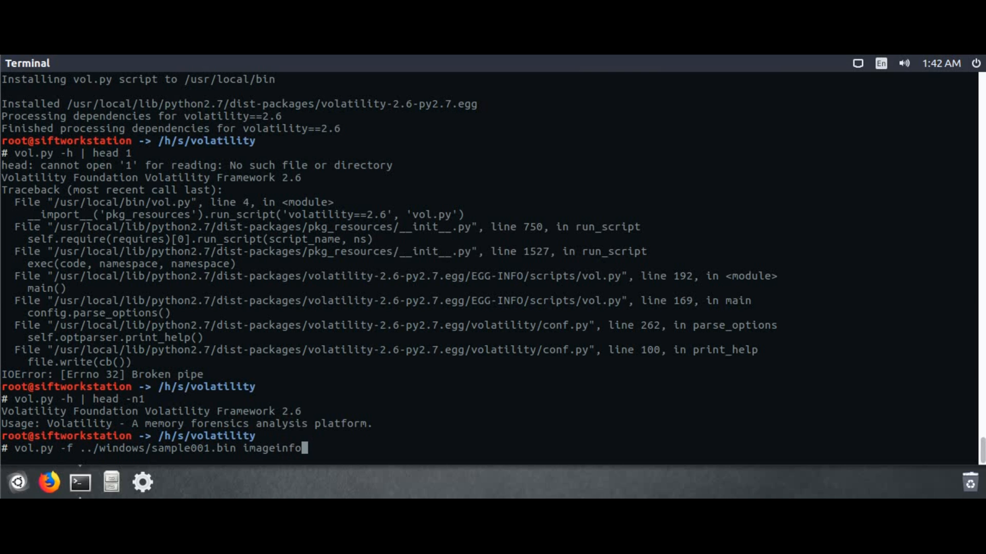
key(Return)
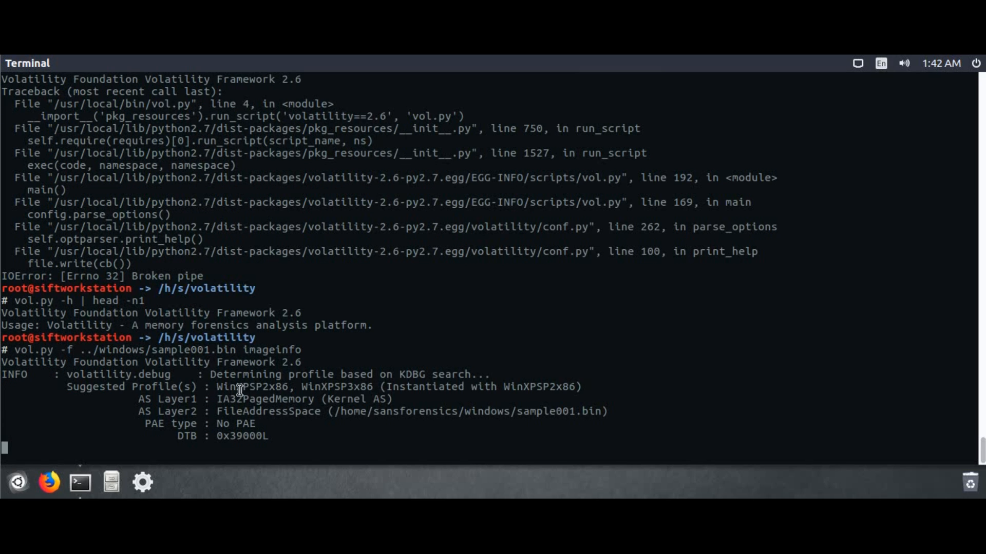
double_click(251, 386)
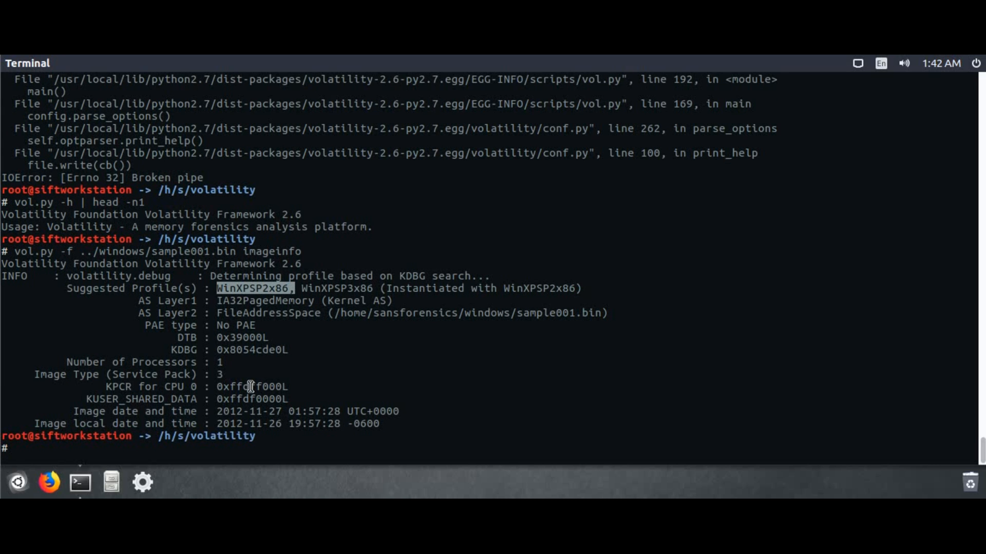
Rerun imageinfo on ../windows/sample001.bin with --output=json
text(vol.py i)
key(BackSpace)
text(-f ../window)
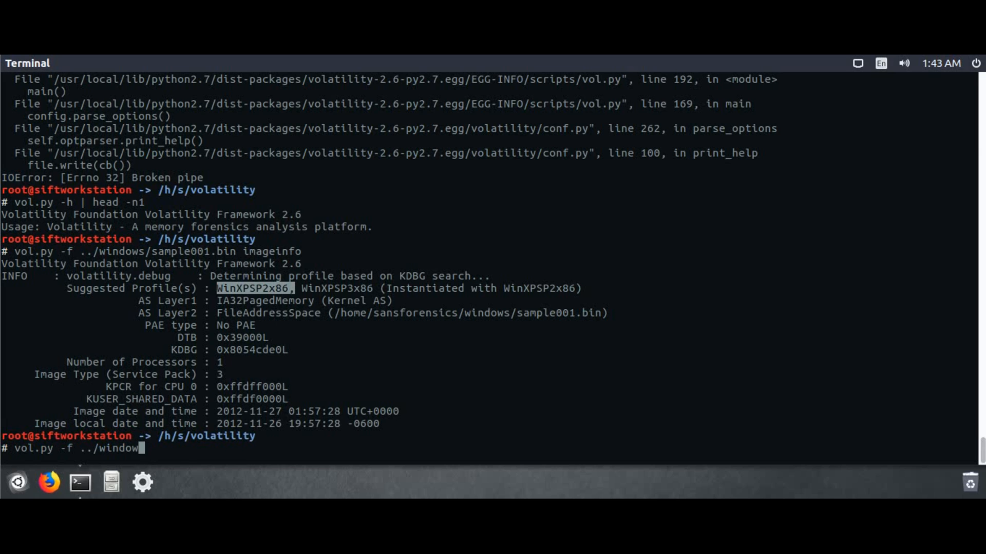
key(Tab)
text(sample001)
key(Tab)
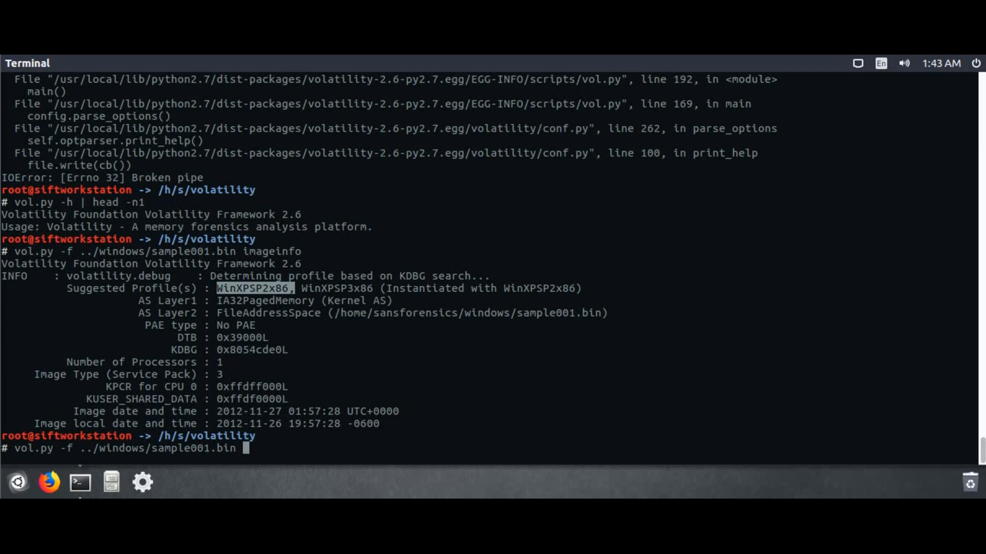
text(im)
key(BackSpace)
key(BackSpace)
text(imageinfo --output=json)
key(Return)
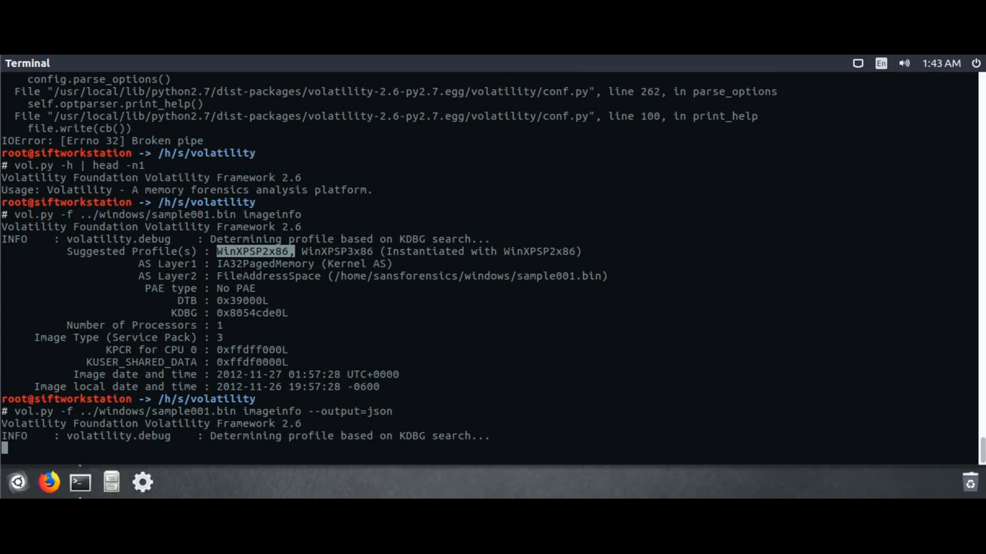
Highlight the rows and columns keys in the JSON output
click(105, 327)
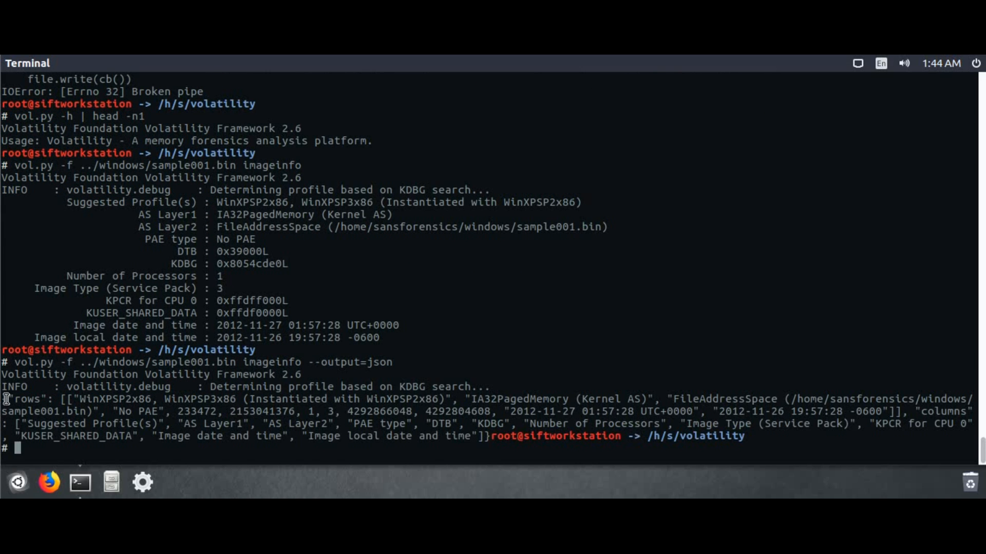
drag(2, 399, 57, 398)
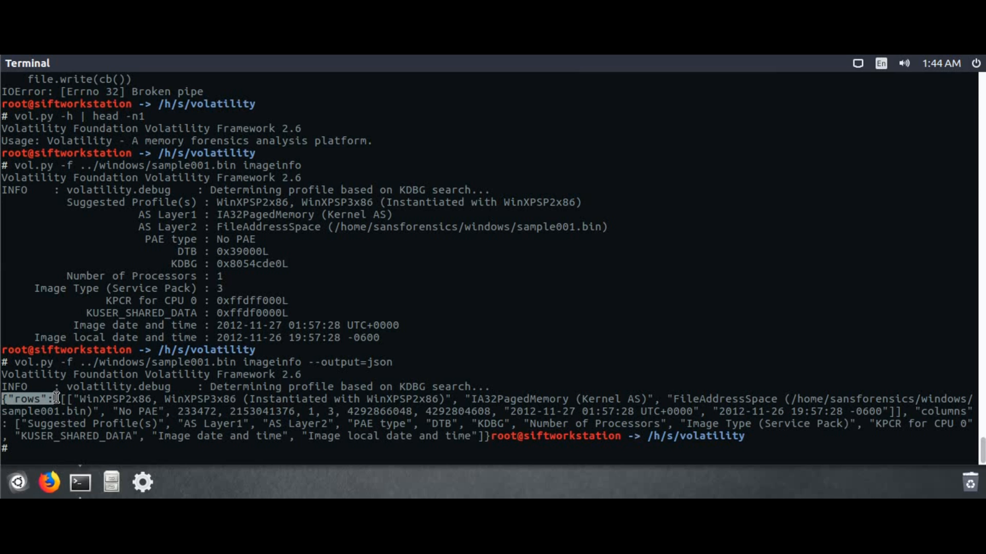
click(64, 399)
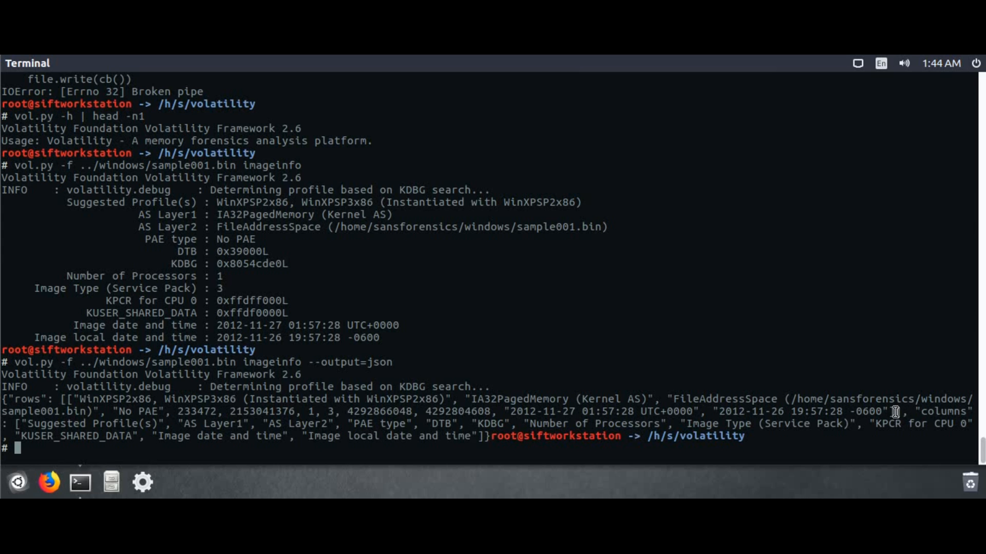
double_click(964, 411)
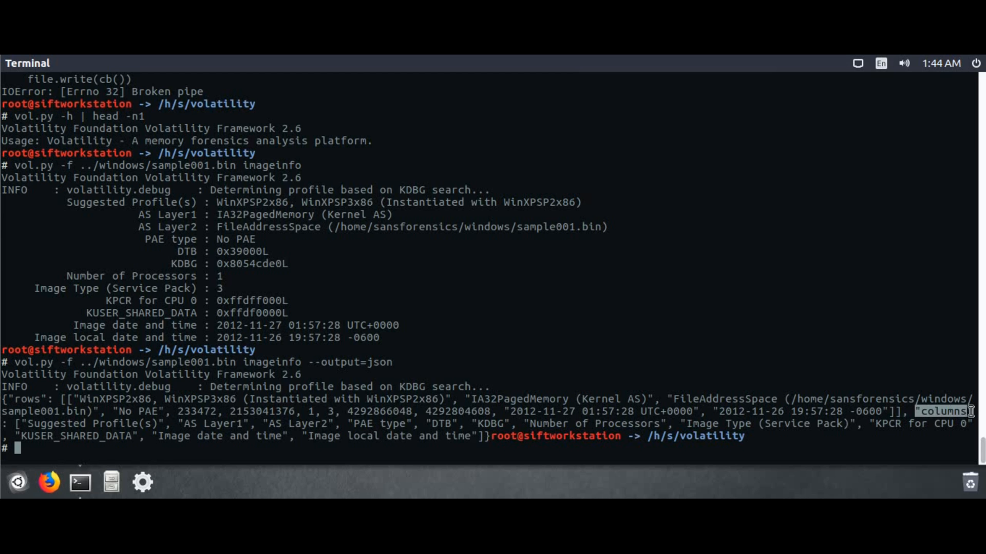
click(671, 445)
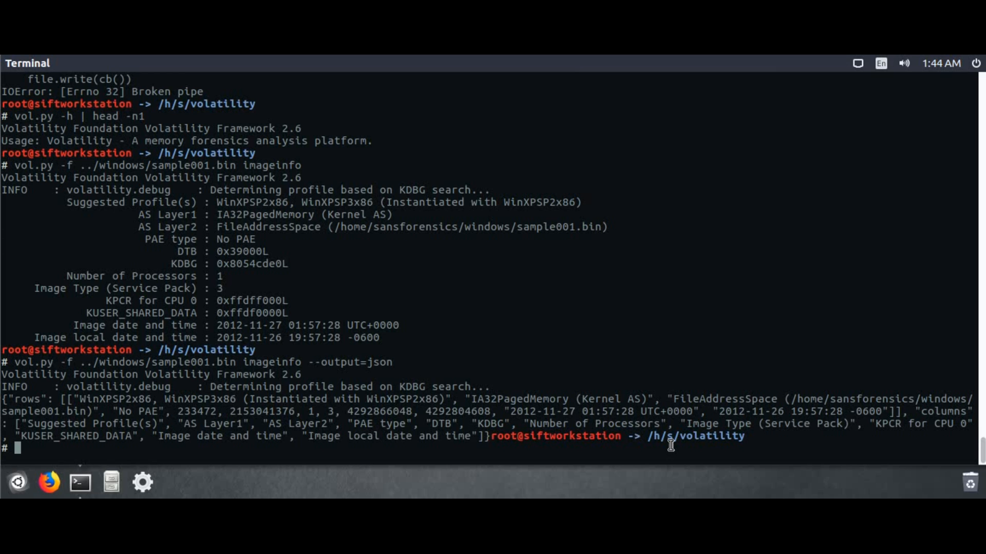
Create the sample001 output folder in /home/sansforensics
text(mkdir /home/sans)
key(Tab)
text(sample001)
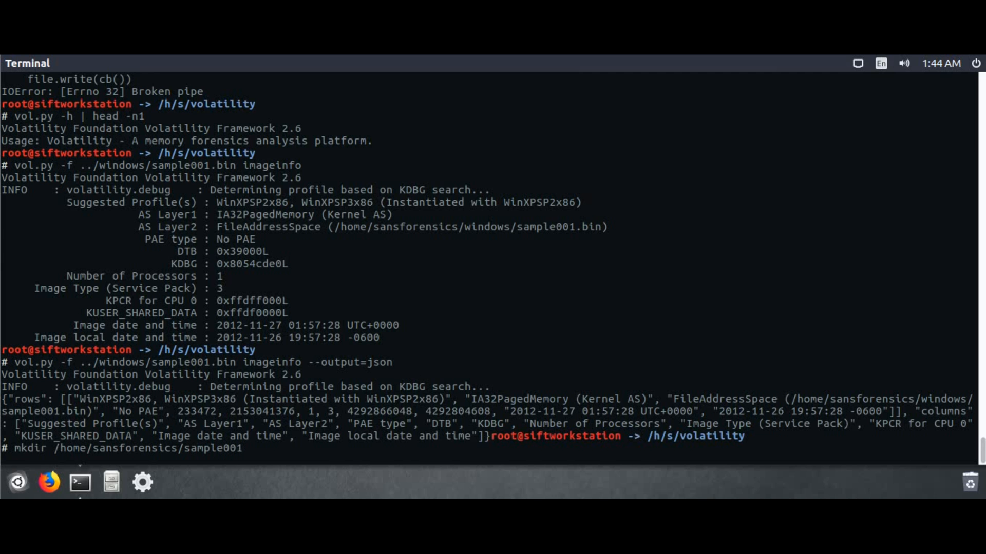
key(Return)
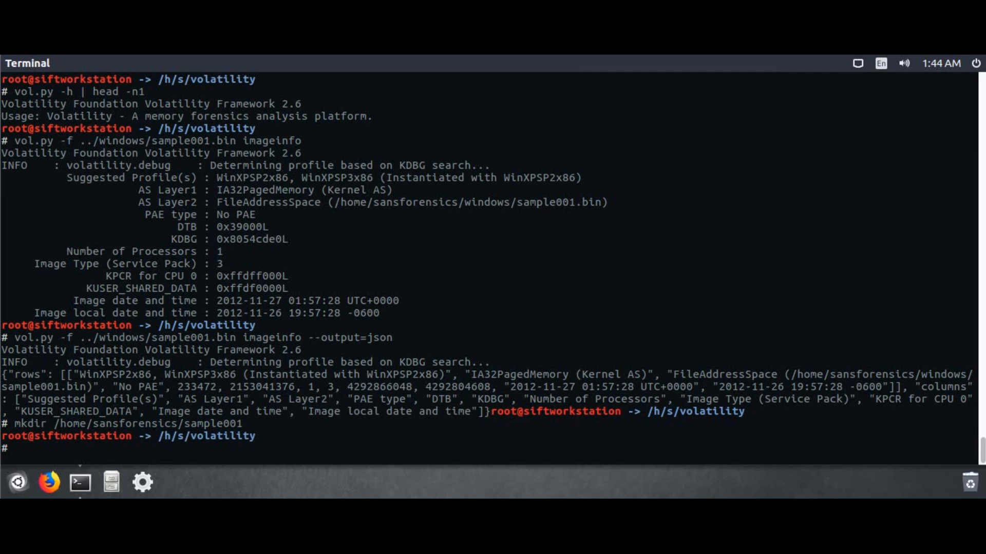
Save the imageinfo JSON output to ../sample001/imageinfo.json
key(Up)
key(Up)
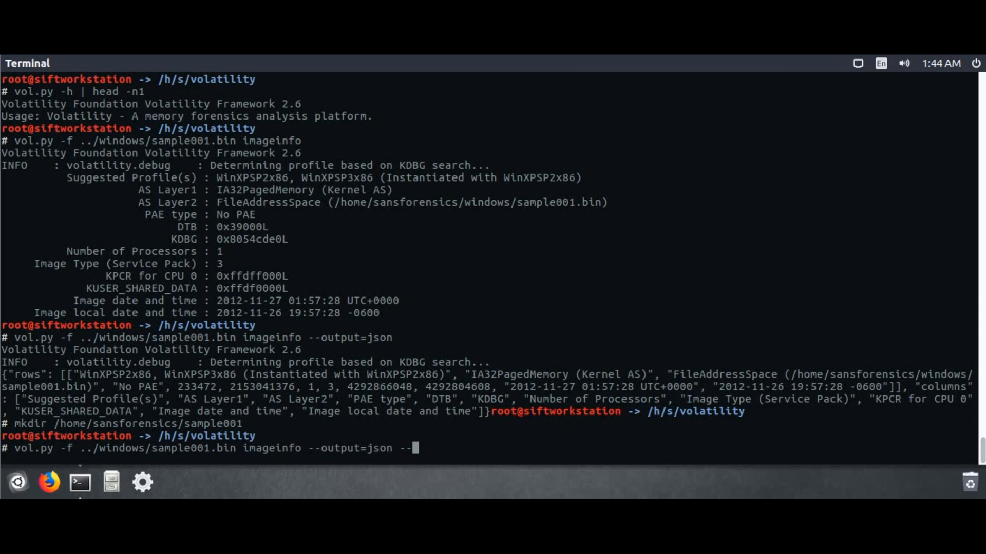
key(BackSpace)
key(BackSpace)
text(--output-file=../san)
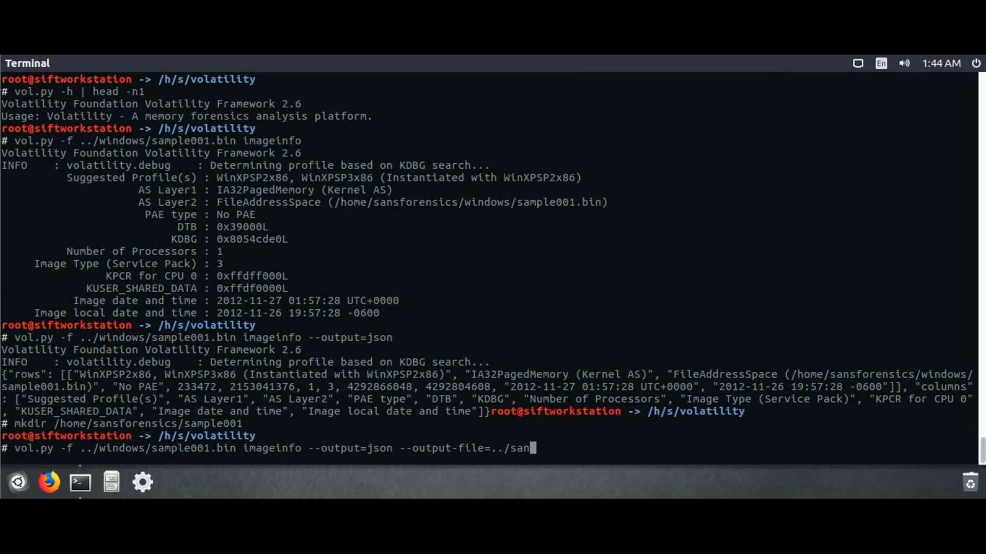
key(BackSpace)
text(m)
key(Tab)
text(imageinfo)
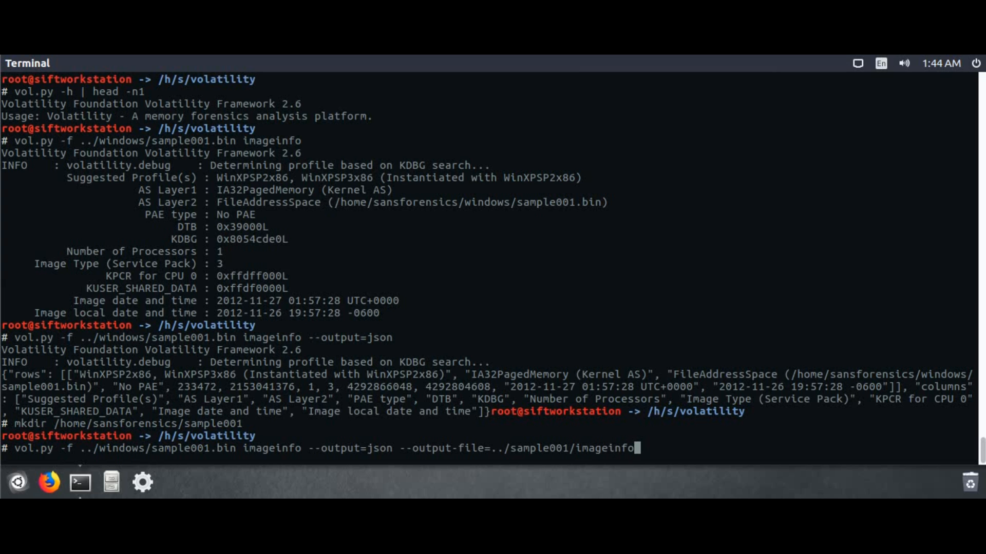
text(.json)
key(Return)
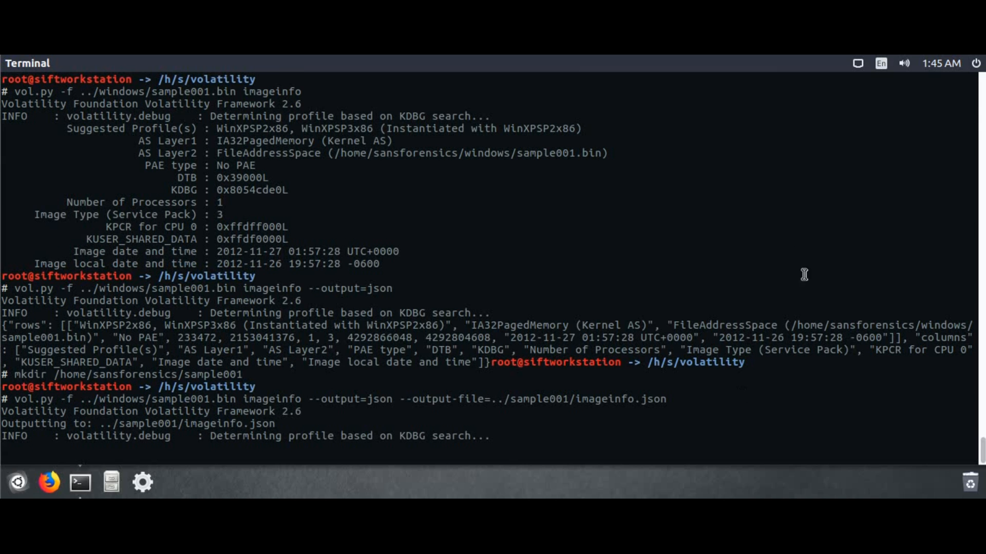
Copy the WinXPSP2x86 profile name and move up to the sansforensics folder
double_click(257, 128)
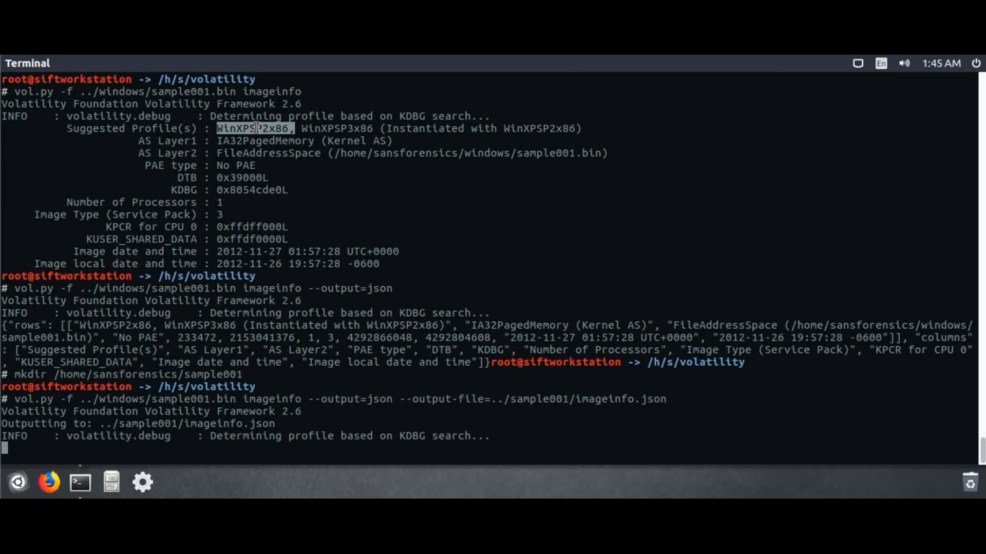
right_click(256, 128)
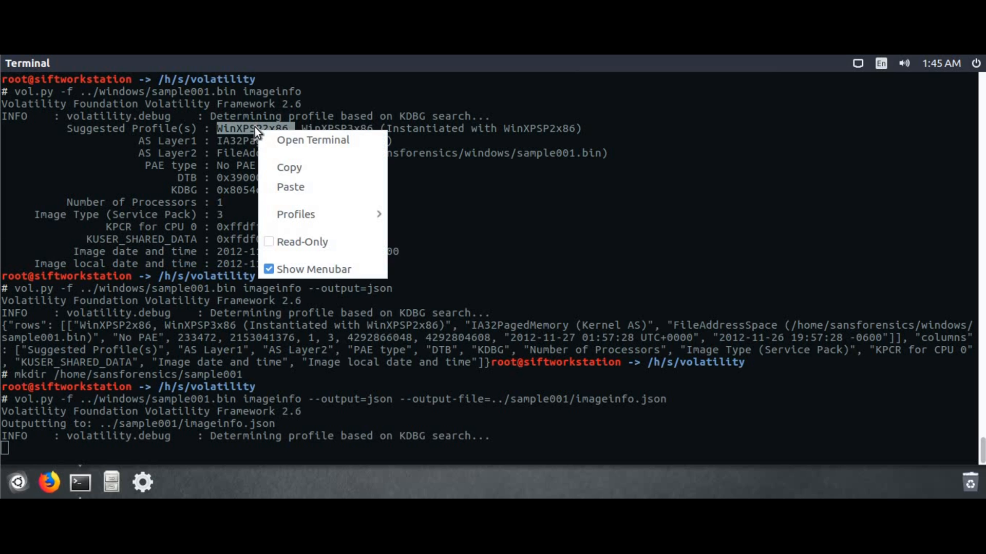
click(288, 169)
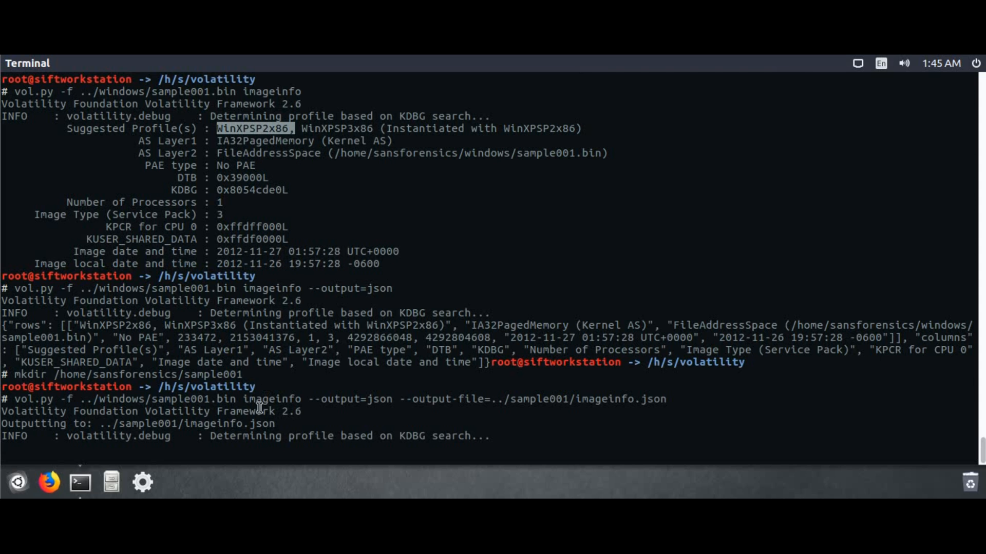
click(167, 447)
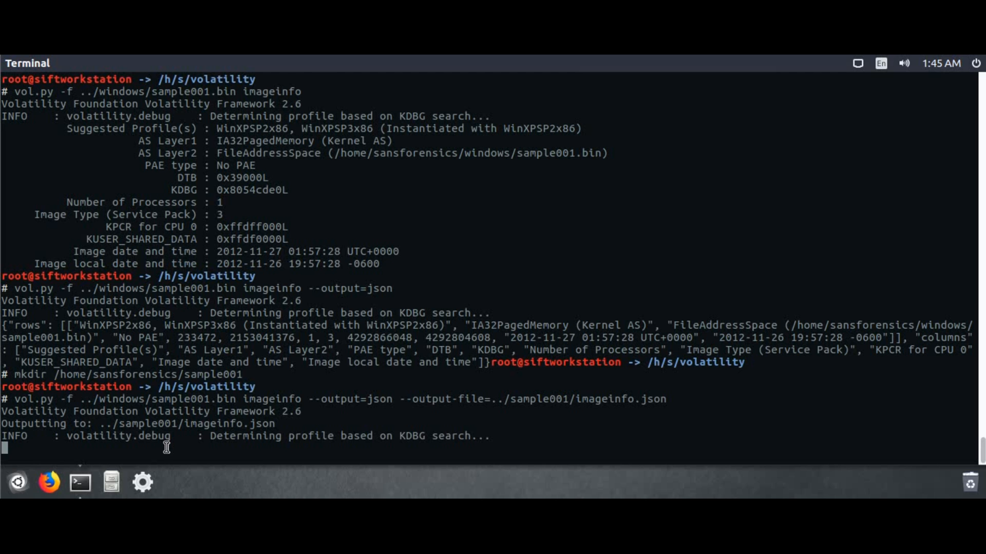
text(cd ..)
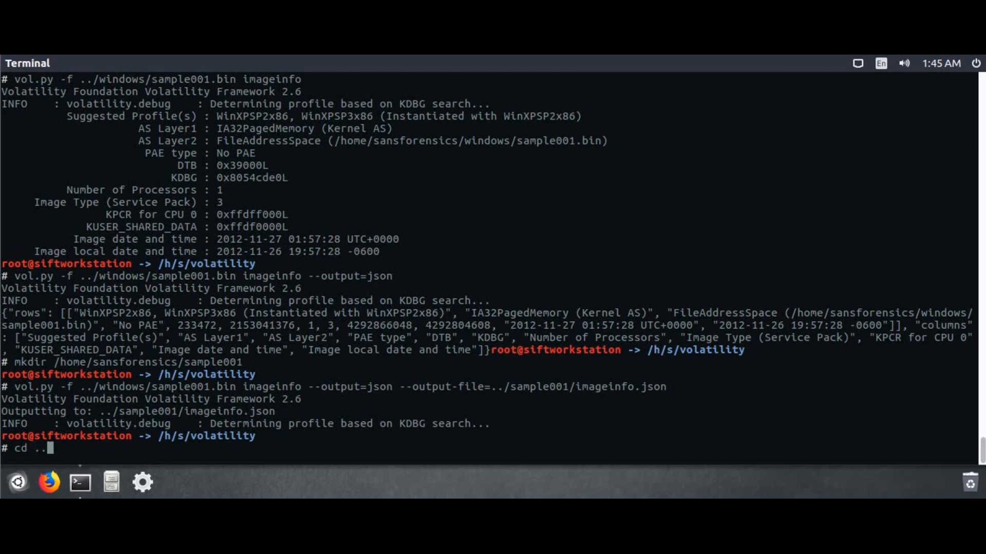
key(Return)
List sample001 normally and with ls -l, showing imageinfo.json at 522 bytes
text(ls samp)
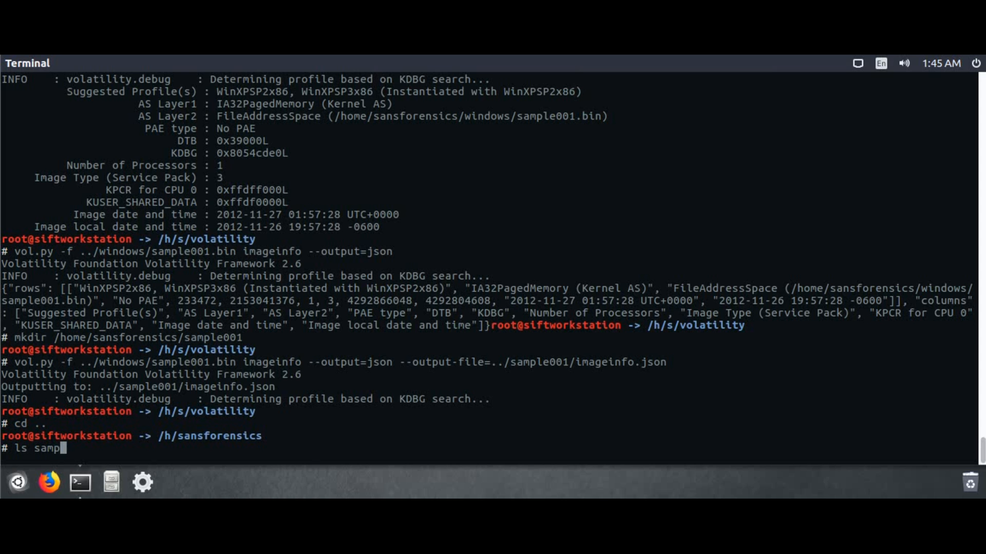
key(Tab)
key(Return)
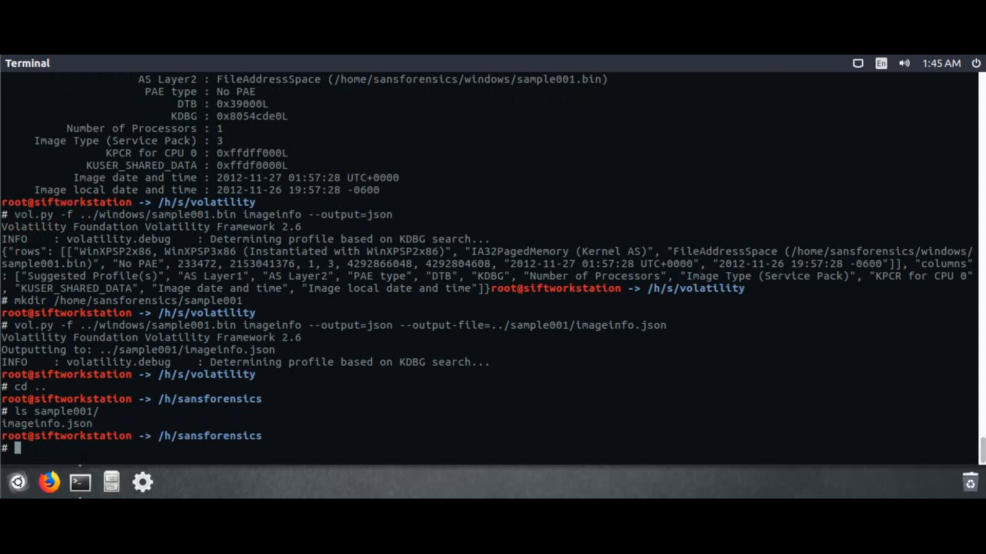
text(ls -l samp)
key(Tab)
key(Return)
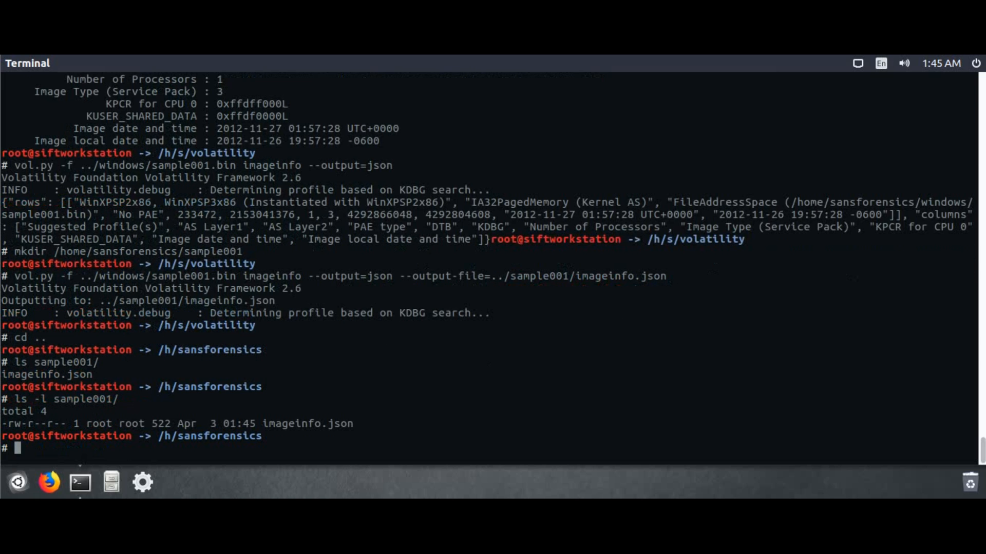
double_click(161, 424)
click(152, 455)
Run pslist on windows/sample001.bin, interrupt it, and rerun with --profile=WinXPSP2x86
text(vol.py -f windows/)
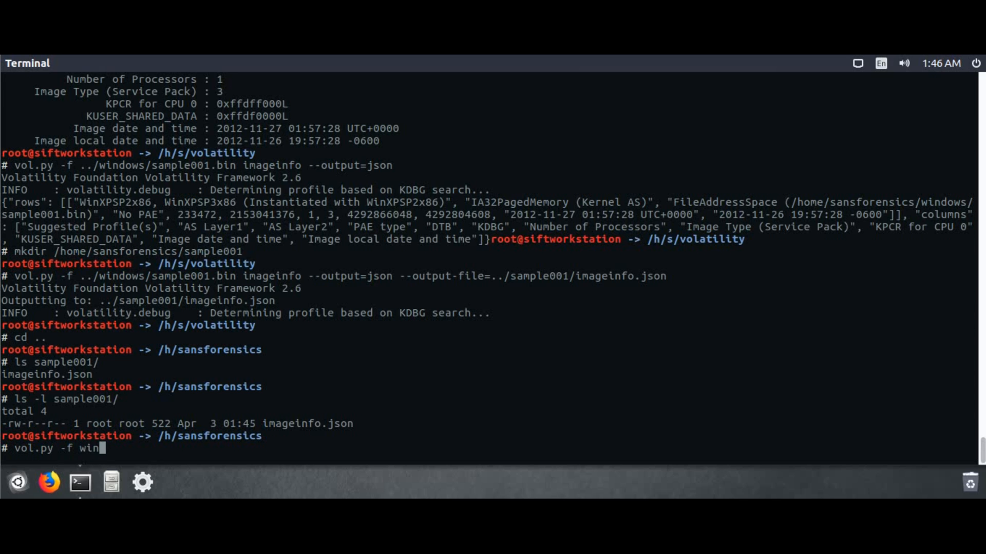
text(sample001)
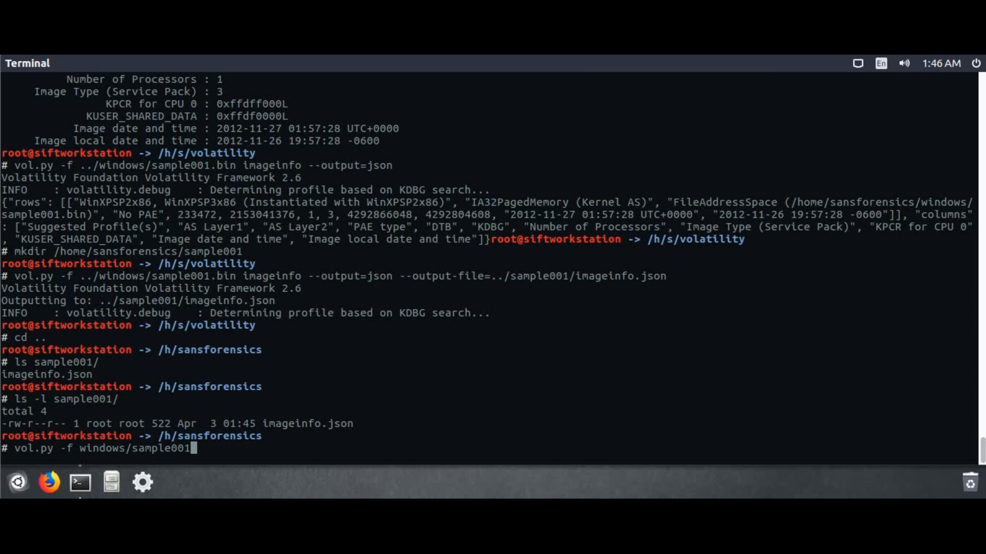
key(Tab)
text(pslist)
key(Return)
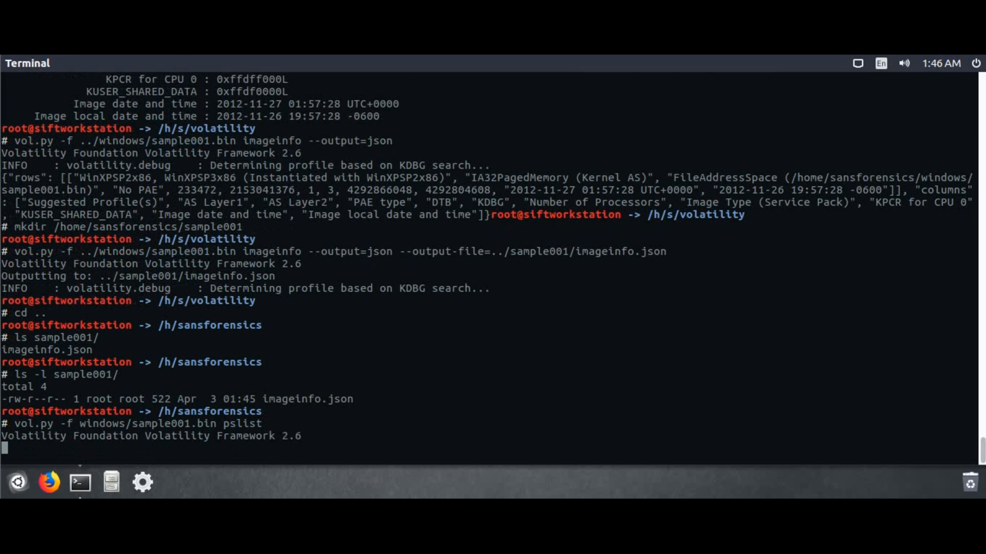
key(ctrl+c)
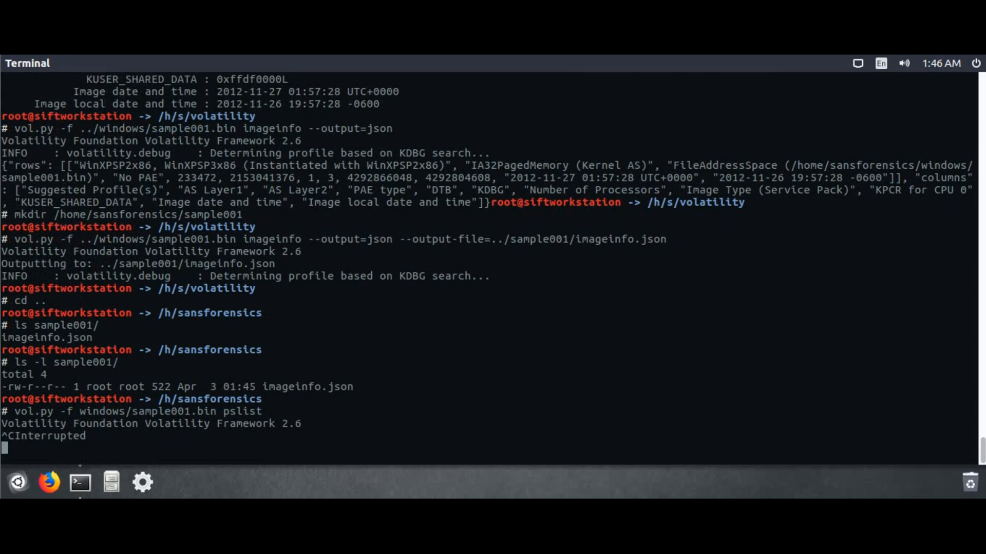
key(Up)
key(ctrl+Left)
text(--profile=)
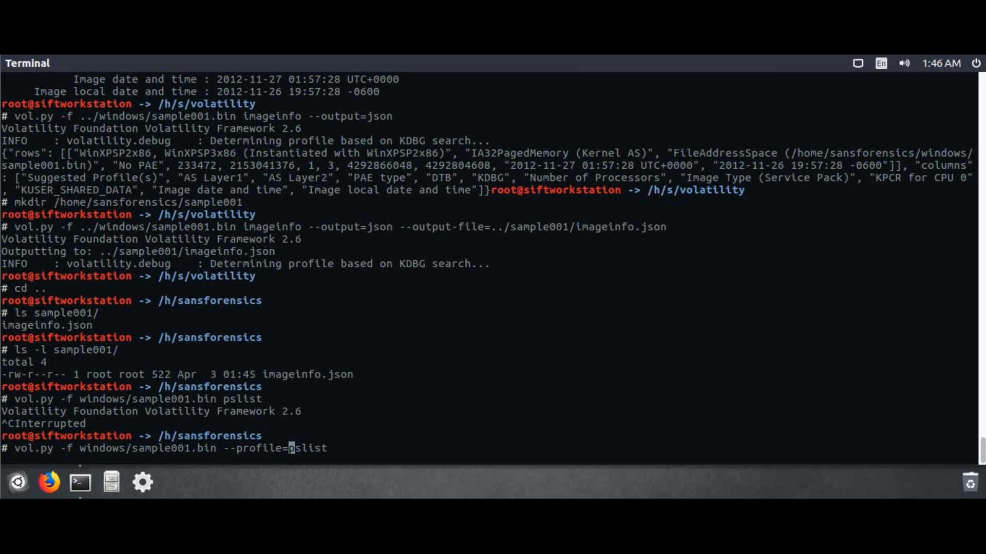
text(WinXPSP2x86)
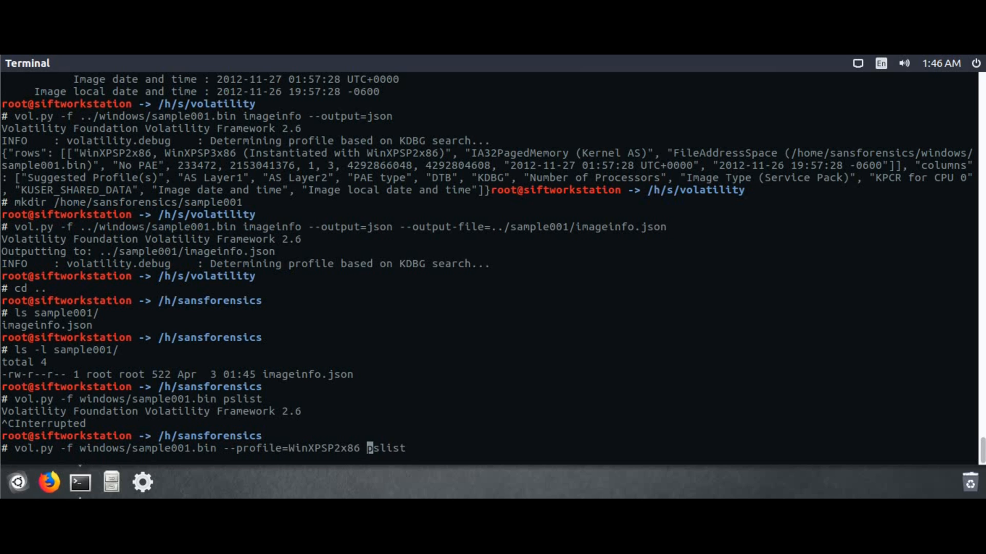
key(Return)
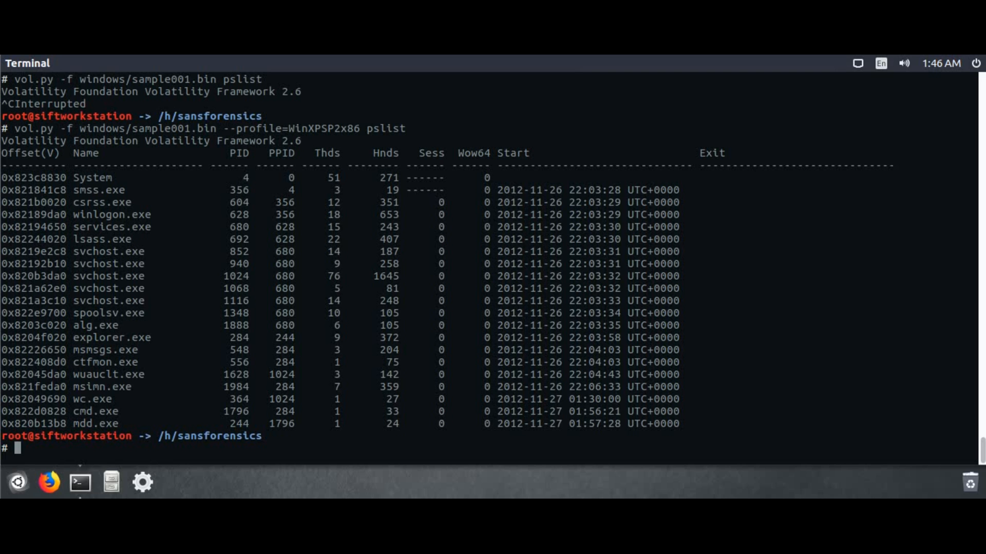
Rerun pslist with --output=json, then save it to sample001/pslist.json
key(Up)
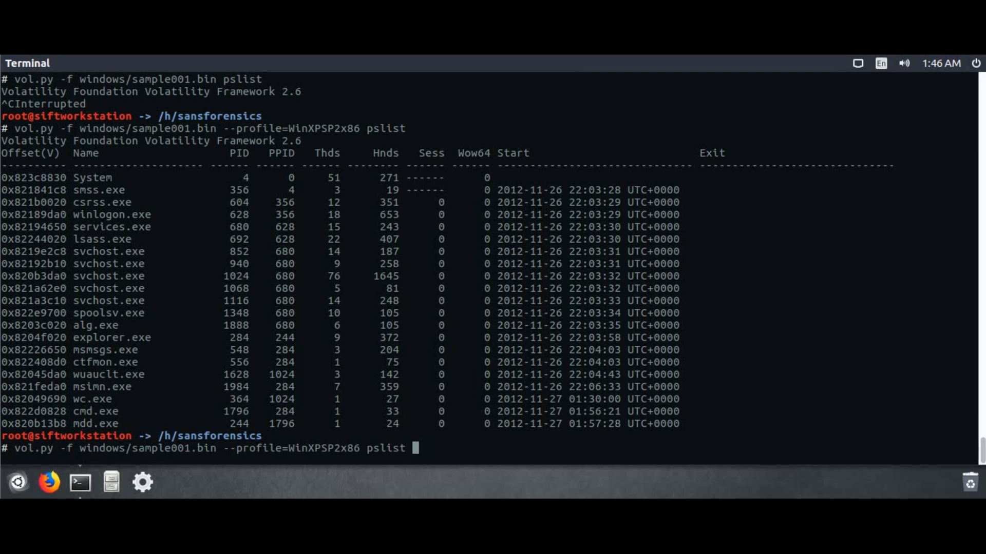
text(--output=json)
key(Return)
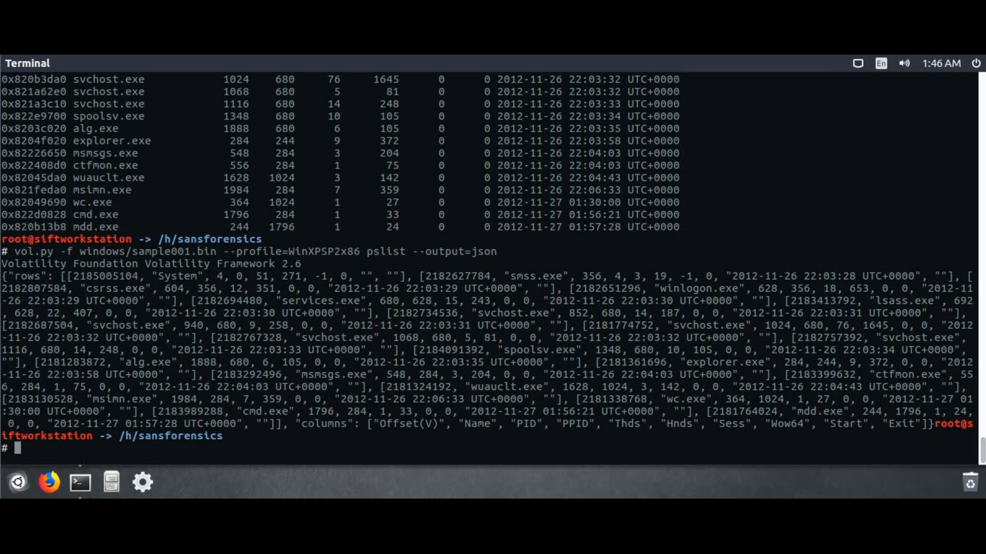
key(Up)
text(--outp)
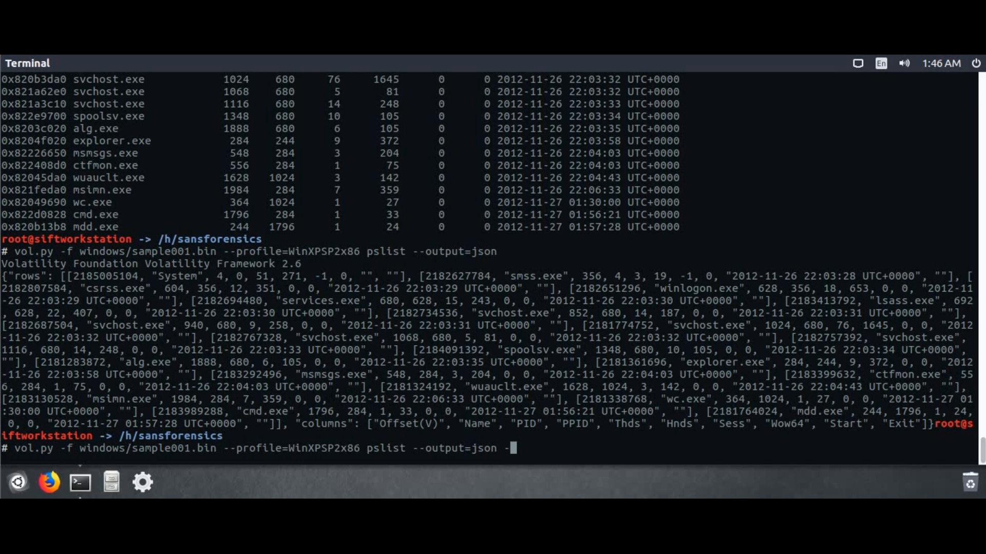
text(ut-file=sample001/pslist.json)
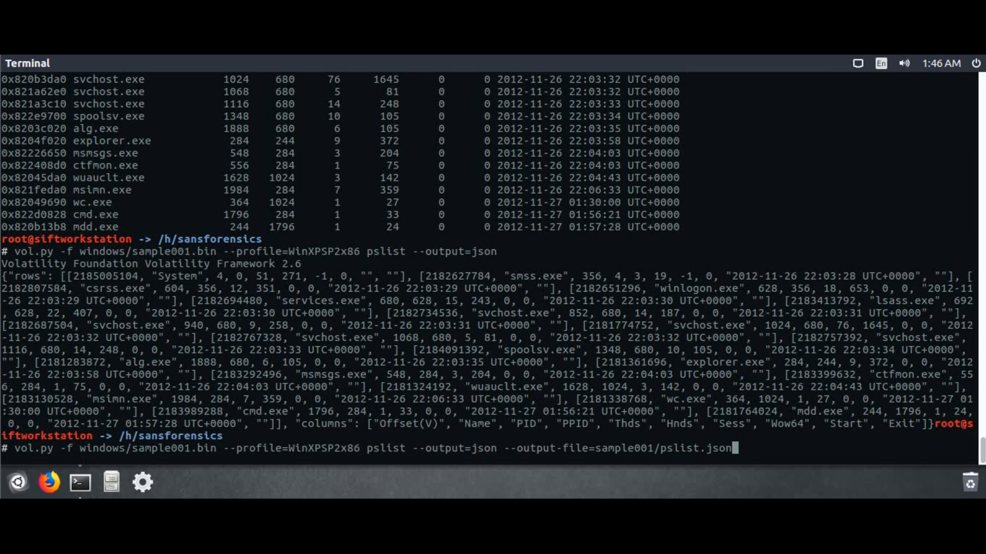
key(Return)
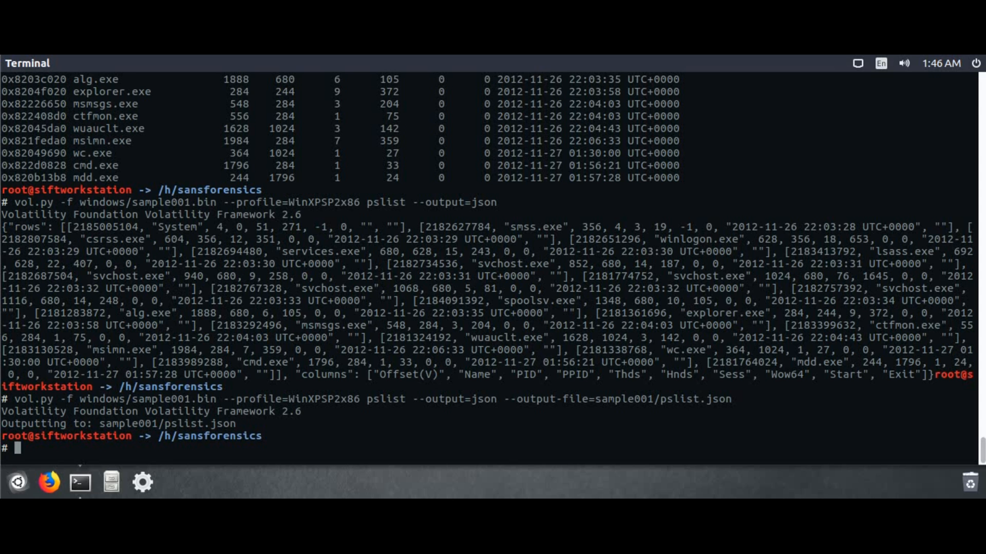
key(Up)
Run the psxview plugin on sample001.bin instead of pslist
key(BackSpace)
key(BackSpace)
key(BackSpace)
key(BackSpace)
key(BackSpace)
key(BackSpace)
key(BackSpace)
key(BackSpace)
key(BackSpace)
key(BackSpace)
key(BackSpace)
key(BackSpace)
key(BackSpace)
key(BackSpace)
key(BackSpace)
key(BackSpace)
key(BackSpace)
key(BackSpace)
key(BackSpace)
key(BackSpace)
key(BackSpace)
key(BackSpace)
key(BackSpace)
key(BackSpace)
key(BackSpace)
key(BackSpace)
key(BackSpace)
key(BackSpace)
key(BackSpace)
key(BackSpace)
key(BackSpace)
key(BackSpace)
key(BackSpace)
key(BackSpace)
key(BackSpace)
key(BackSpace)
key(BackSpace)
key(BackSpace)
text(sxview)
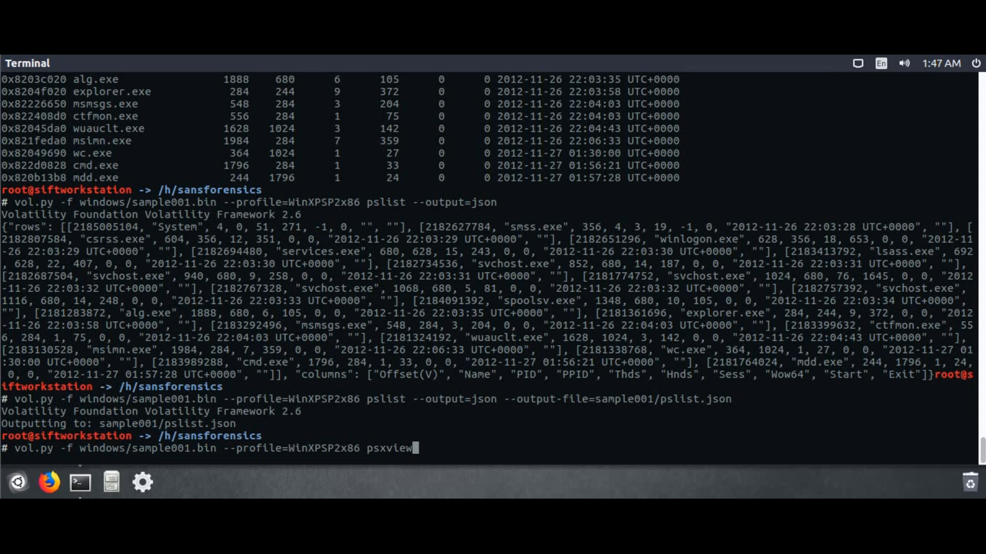
key(Return)
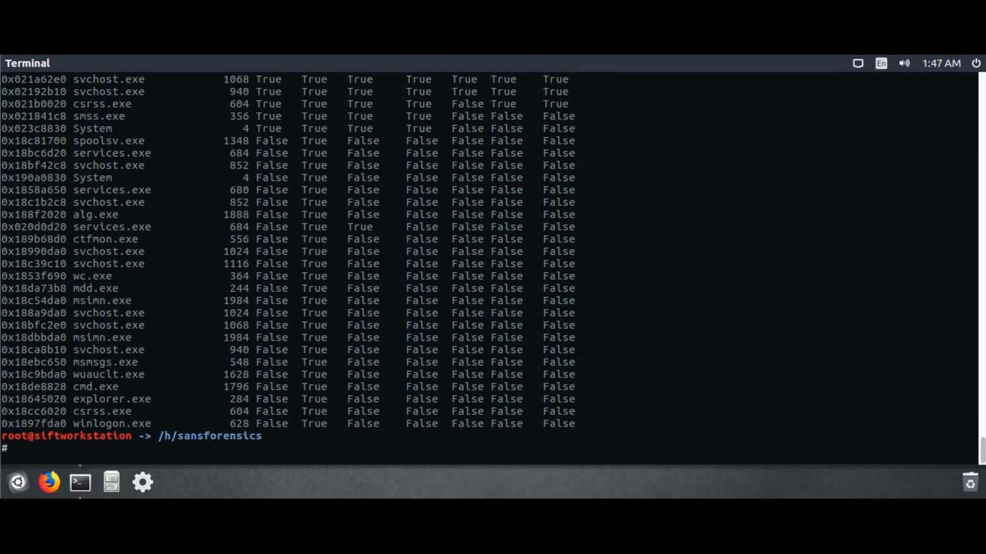
Rerun psxview with --output=json to print its results as JSON
key(Up)
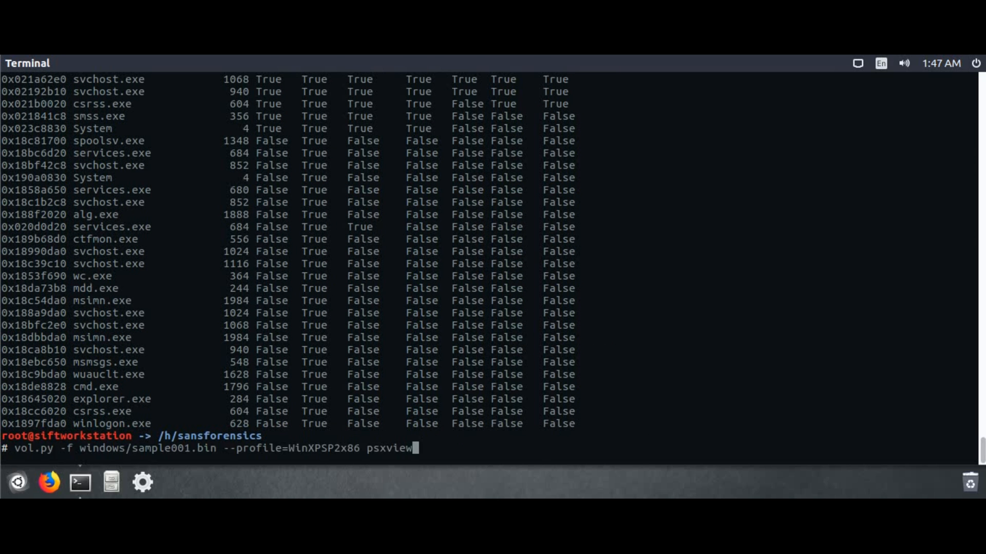
text(--oupu)
key(BackSpace)
key(BackSpace)
text(tput=json)
key(Return)
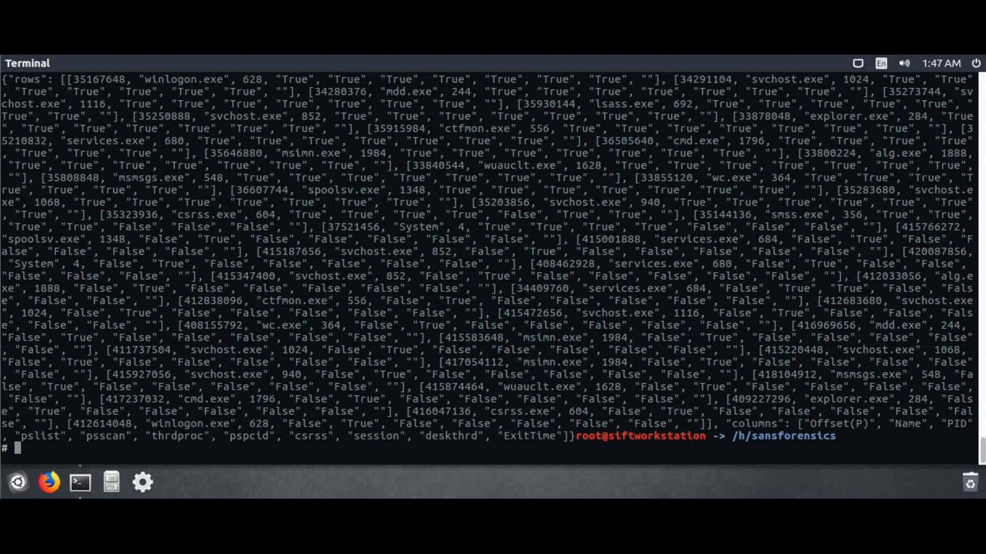
Rerun psxview with --output-file=sample001/psxview.json to save the JSON output
key(Up)
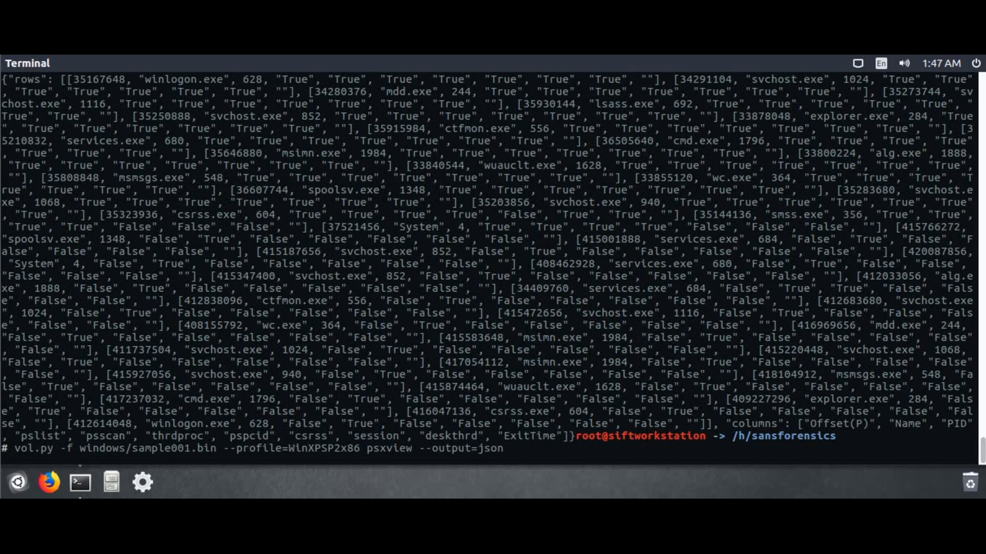
text(--output-file=json)
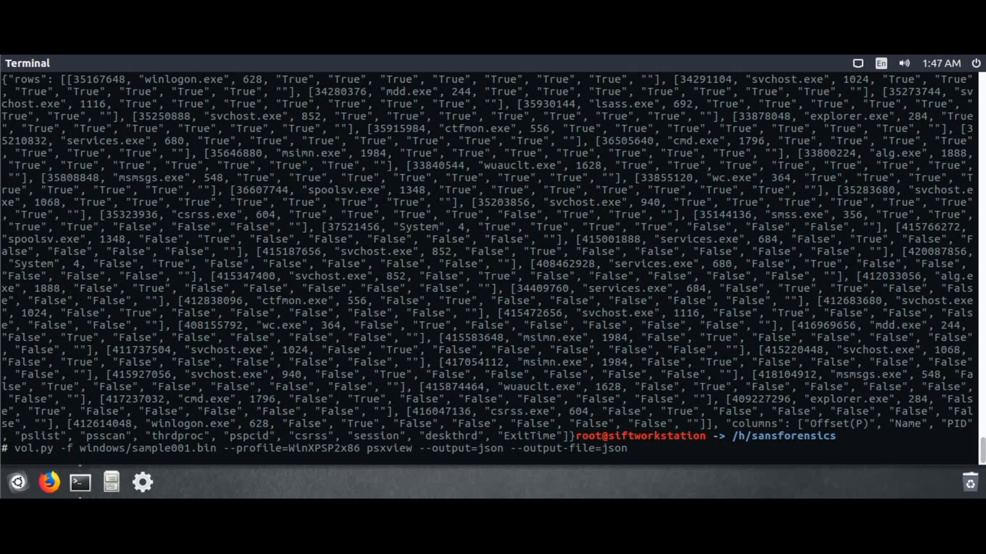
key(BackSpace)
key(BackSpace)
key(BackSpace)
key(BackSpace)
key(BackSpace)
text(=sam)
key(Tab)
text(psxview.json)
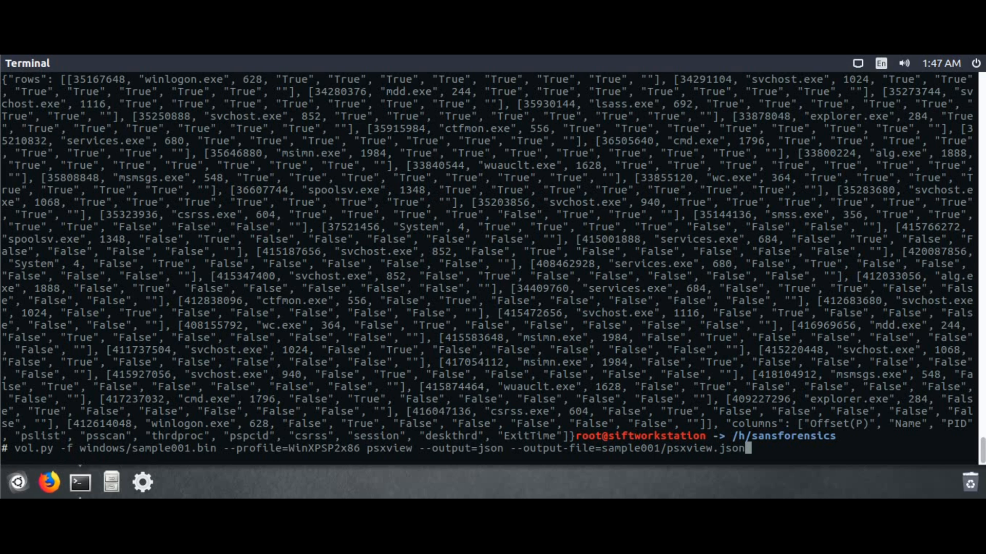
key(Return)
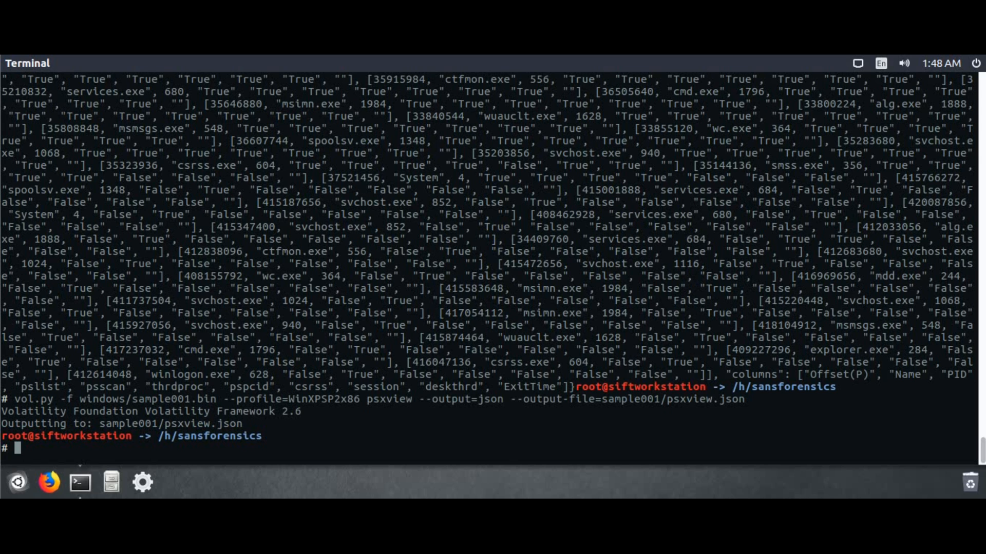
Rerun the export with malfind as plugin, saving JSON to sample001/malfind.json
key(Up)
key(Left)
key(Left)
key(Left)
key(Left)
key(Left)
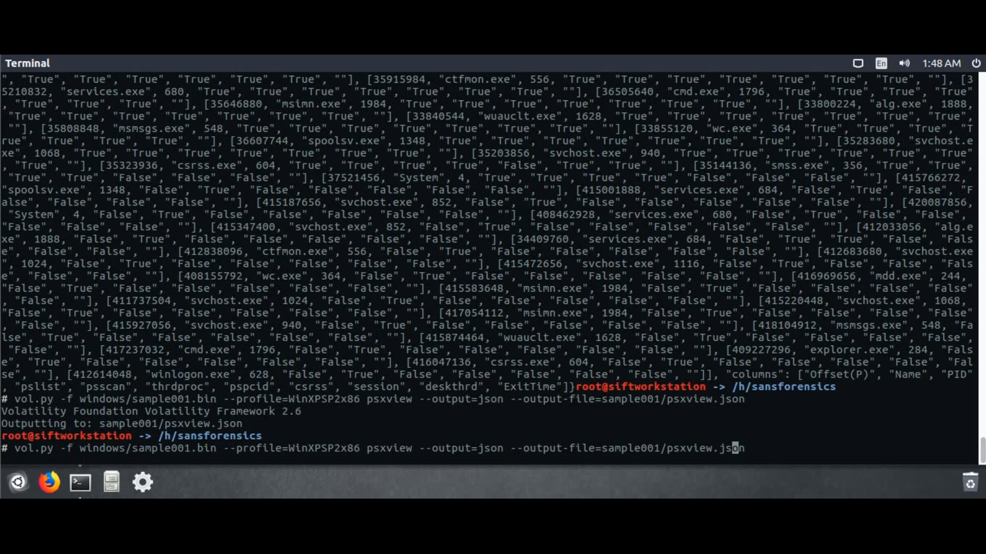
key(BackSpace)
key(BackSpace)
key(BackSpace)
key(BackSpace)
key(BackSpace)
key(BackSpace)
key(BackSpace)
text(malfind)
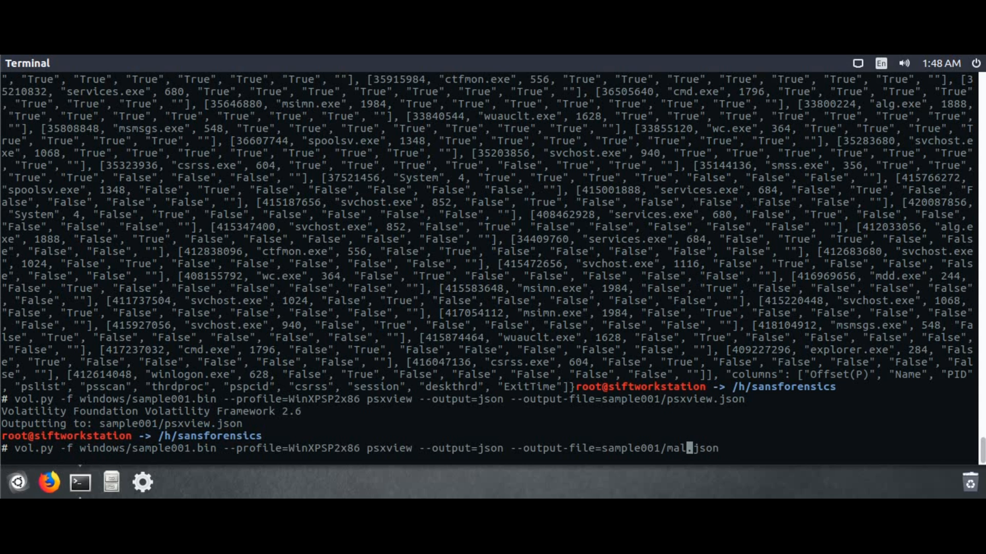
key(ctrl+Left)
key(ctrl+Left)
key(ctrl+Left)
key(ctrl+Left)
key(ctrl+Left)
key(ctrl+Left)
key(ctrl+Left)
key(Right)
key(Right)
key(Right)
key(Right)
key(Right)
key(Right)
key(Right)
key(BackSpace)
key(BackSpace)
key(BackSpace)
key(BackSpace)
key(BackSpace)
key(BackSpace)
key(BackSpace)
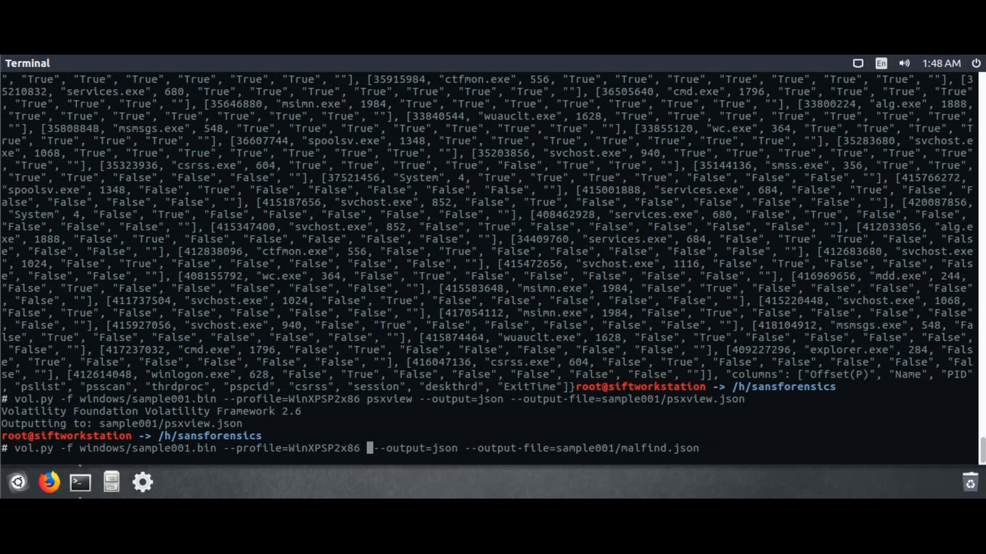
text(malfind)
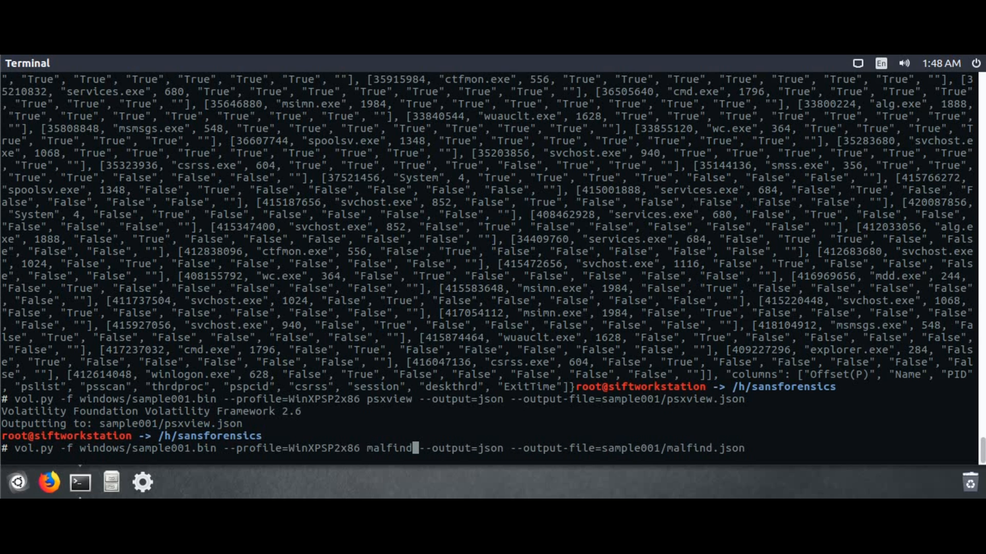
key(Return)
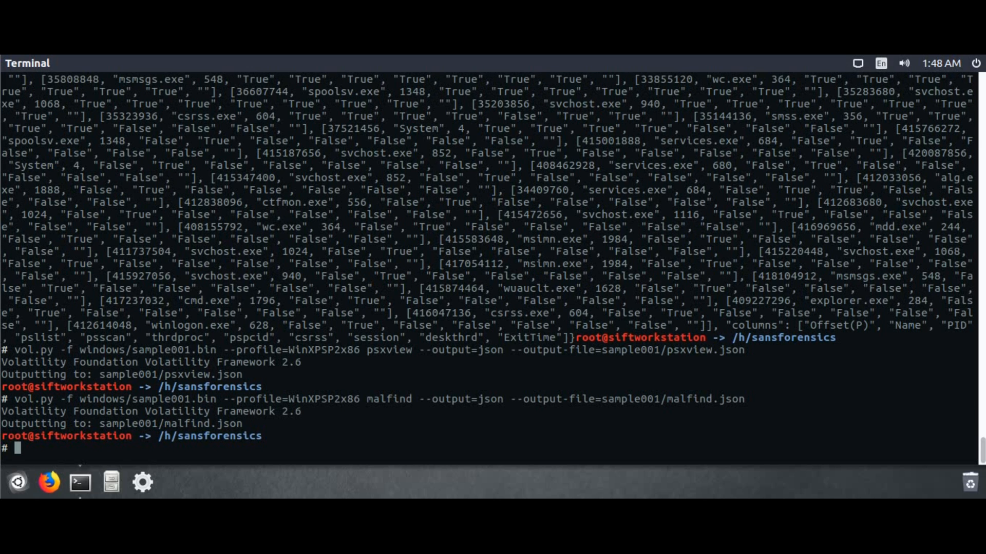
key(Up)
Run the screenshot plugin export to sample001/screenshot.json, which fails with an unimplemented-output error
key(Left)
key(Left)
key(Left)
key(Left)
key(Left)
key(BackSpace)
key(BackSpace)
key(BackSpace)
key(BackSpace)
key(BackSpace)
key(BackSpace)
key(BackSpace)
text(screenshot)
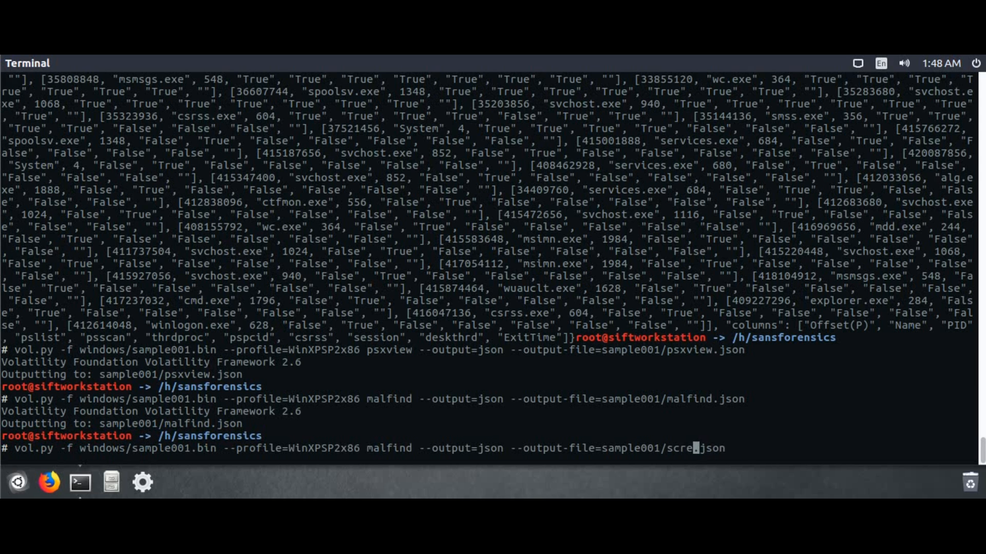
key(Left)
key(Left)
key(Left)
key(Left)
key(Left)
key(Left)
key(Left)
key(Left)
key(Left)
key(Left)
key(Left)
key(Left)
key(Left)
key(Left)
key(Left)
key(Left)
key(Left)
key(Left)
key(Left)
key(Left)
key(Left)
key(Left)
key(Left)
key(Left)
key(Left)
key(Left)
key(Left)
key(Left)
key(Left)
key(Left)
key(Left)
key(Left)
key(Right)
key(Right)
key(Right)
key(BackSpace)
key(BackSpace)
key(BackSpace)
key(BackSpace)
key(BackSpace)
key(BackSpace)
key(BackSpace)
key(BackSpace)
text(screenshot)
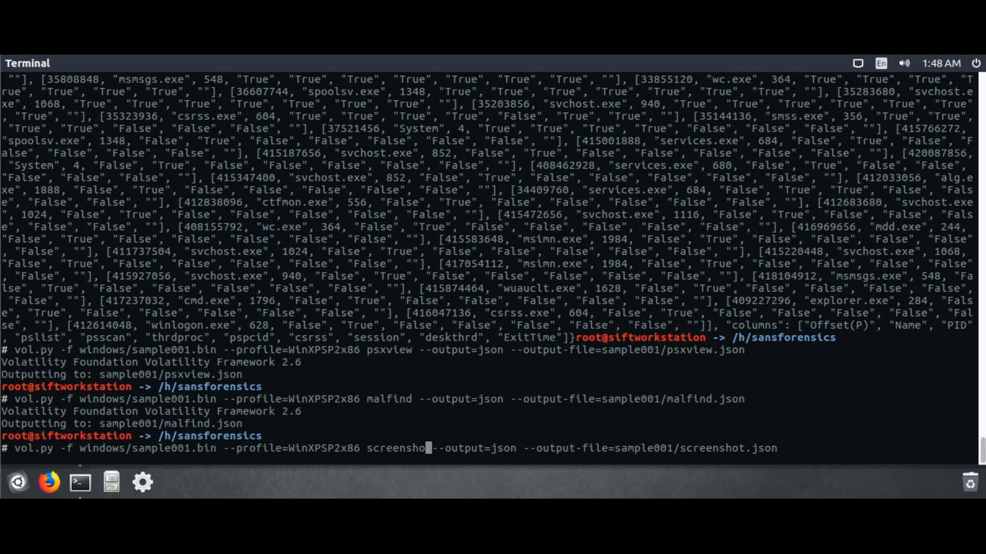
key(Return)
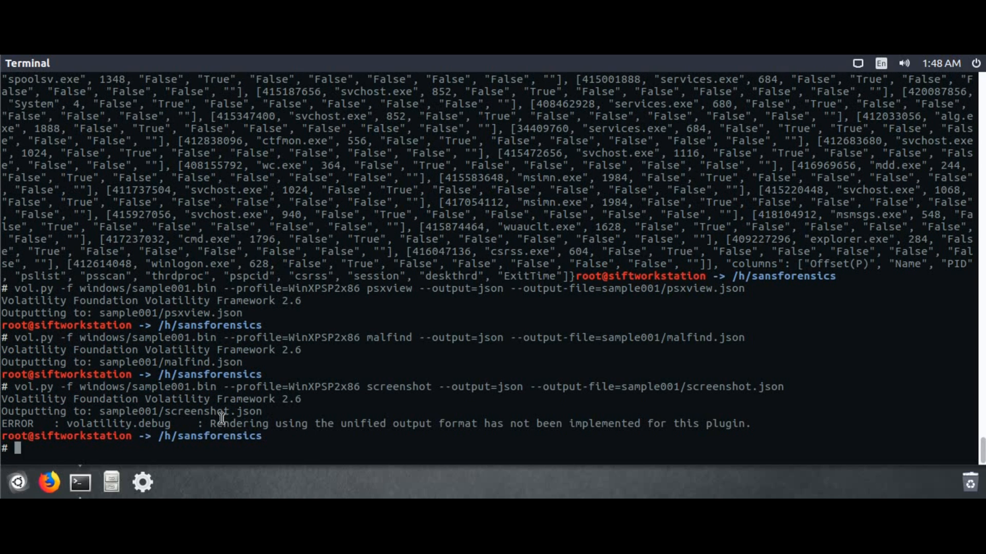
drag(197, 423, 751, 425)
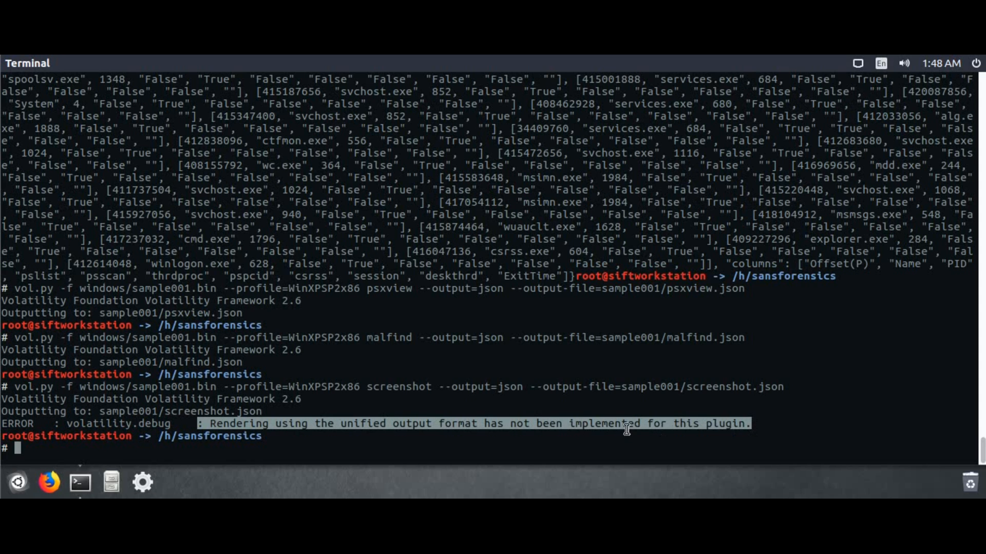
click(593, 442)
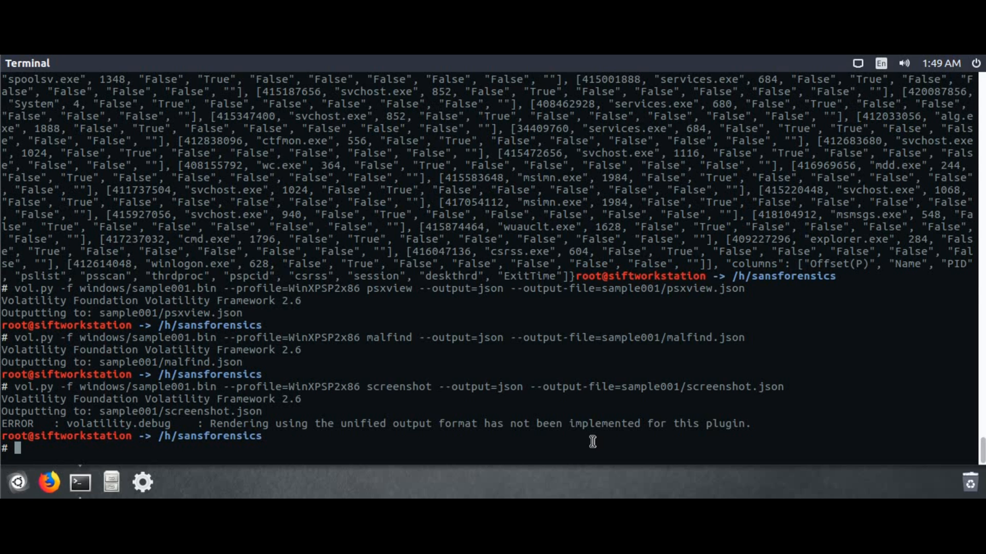
text(ls -t)
key(BackSpace)
key(BackSpace)
key(BackSpace)
key(BackSpace)
key(BackSpace)
text(github)
key(BackSpace)
key(BackSpace)
key(BackSpace)
text(clone --recursive )
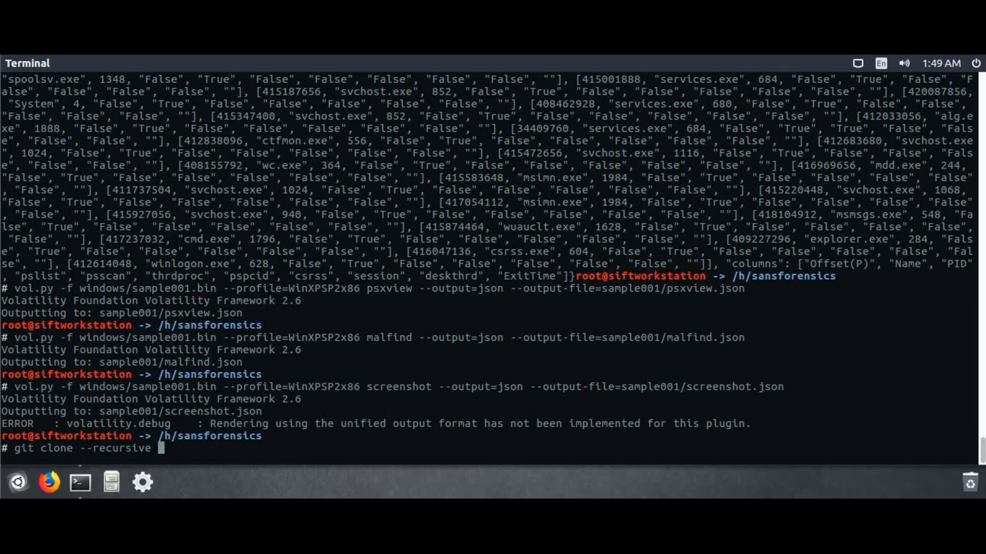
text(http://github)
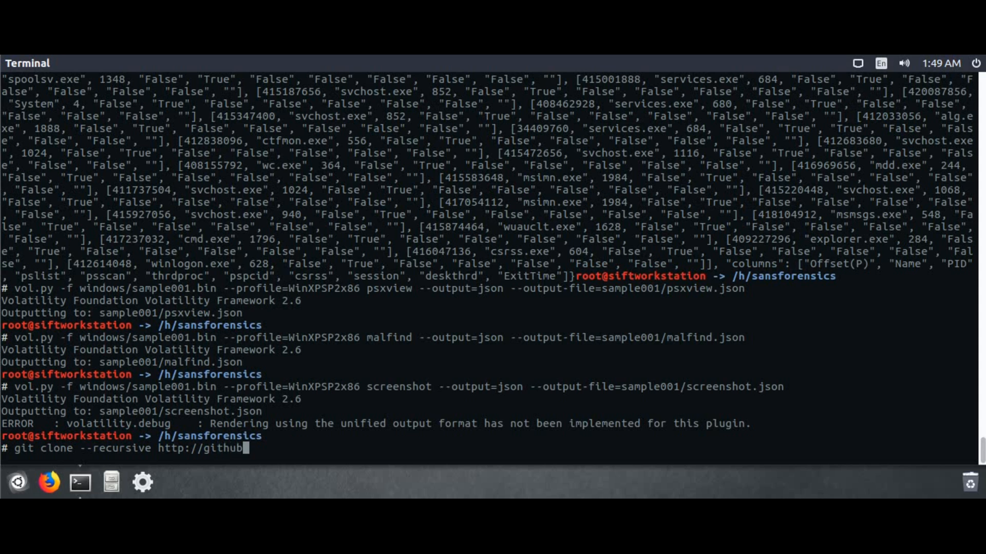
text(.com/mutedmouse)
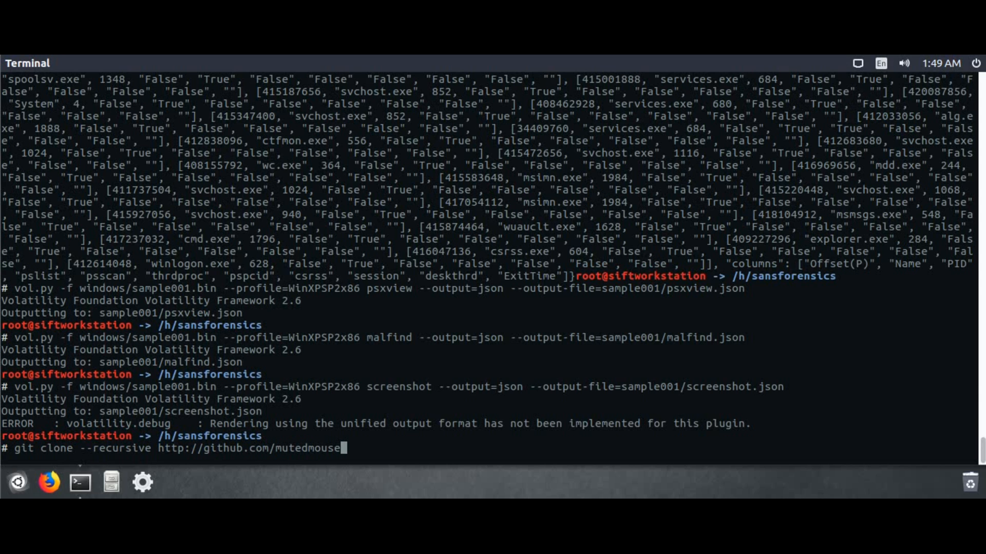
text(/ta-volatility)
key(Return)
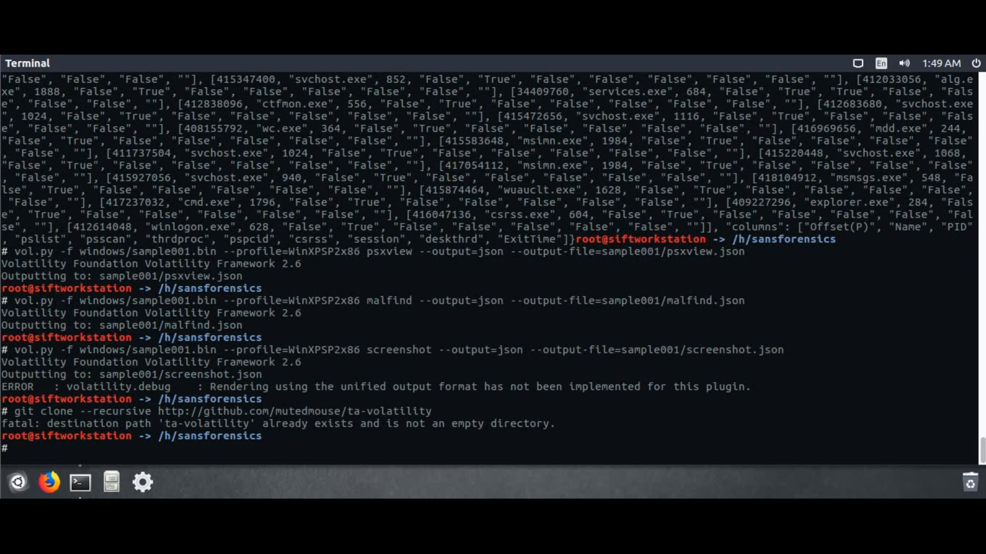
Change into the ta-volatility/bin folder
text(cd ta)
key(Tab)
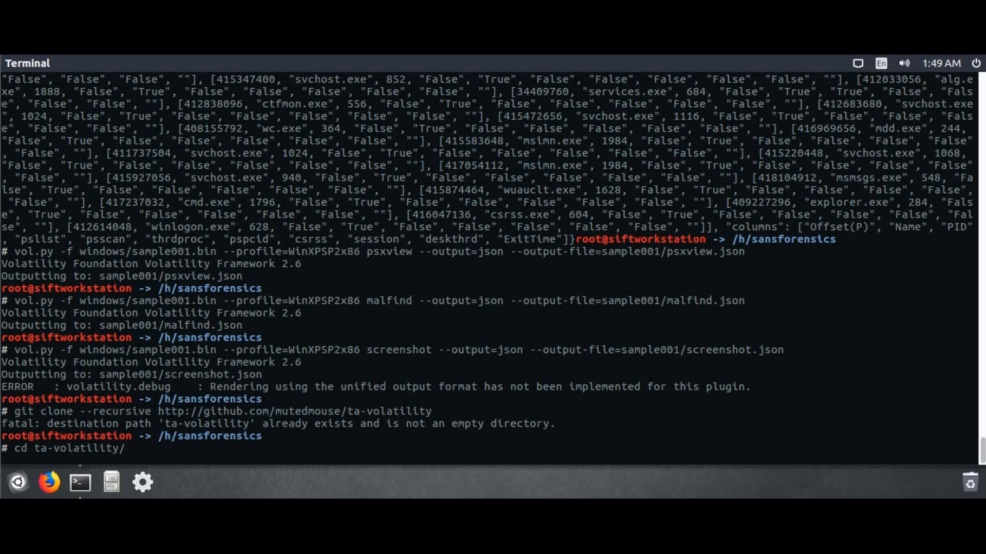
key(Return)
text(cd bin/)
key(Return)
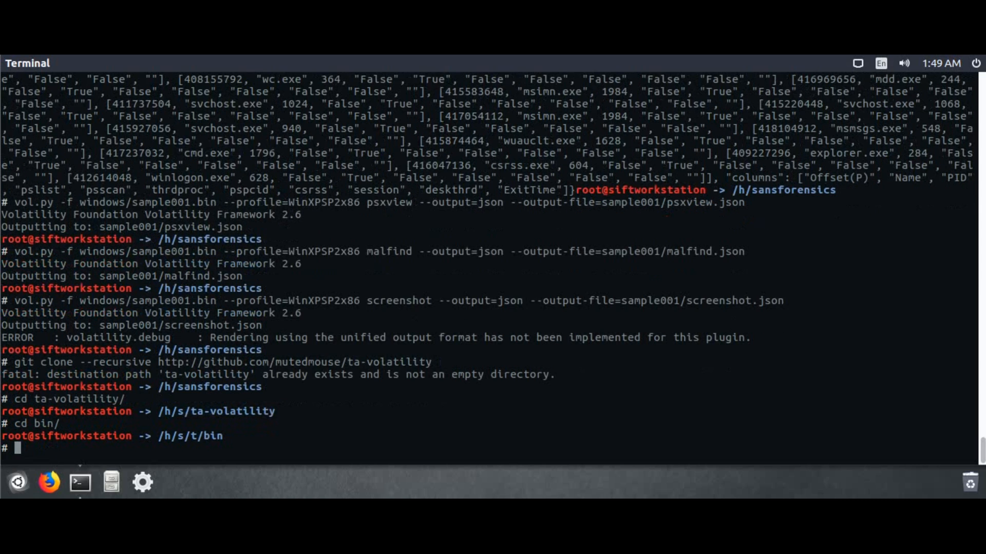
List plugin scripts with ls -l | grep "windows_\|linux\|mac"
text(ls -l | grep windows_)
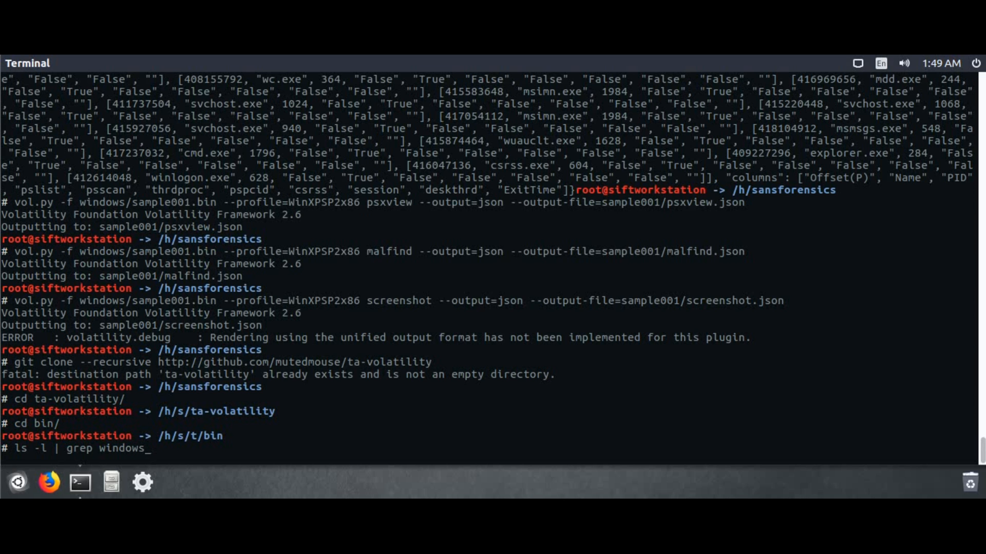
text(\|linux\|mac")
key(ctrl+Left)
key(ctrl+Left)
key(ctrl+Left)
key(ctrl+Right)
key(Right)
text(")
key(Return)
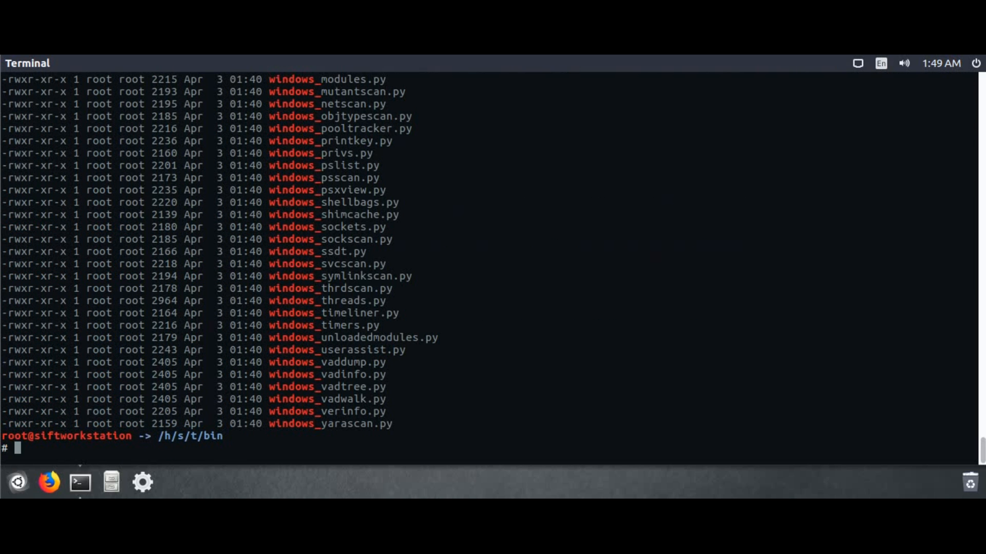
Count them with wc -l inside an echo, printing 'We currently support 163 volatility plugins'
key(Up)
text(| wc -l)
key(BackSpace)
text())
key(Left)
key(Left)
key(Home)
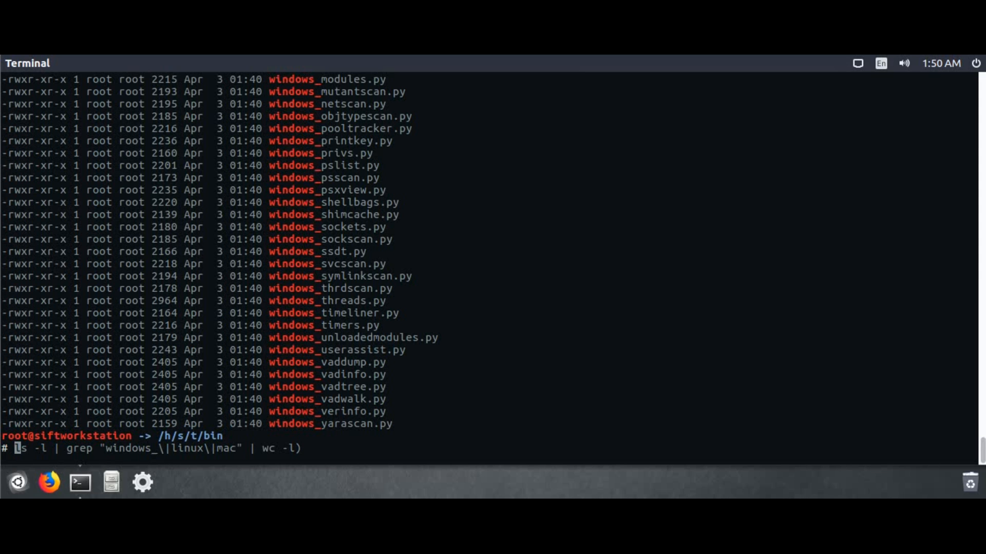
text(echo "$)
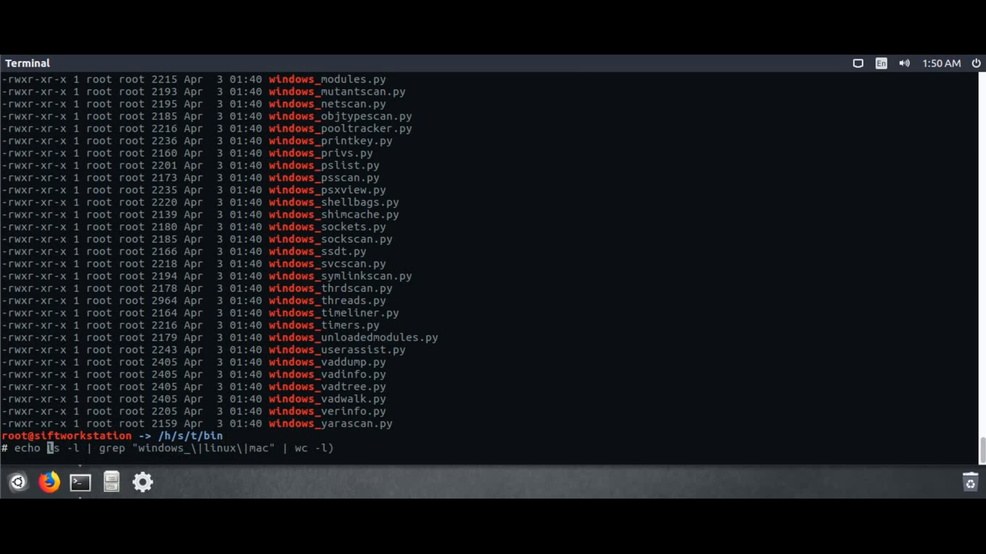
text(e currently )
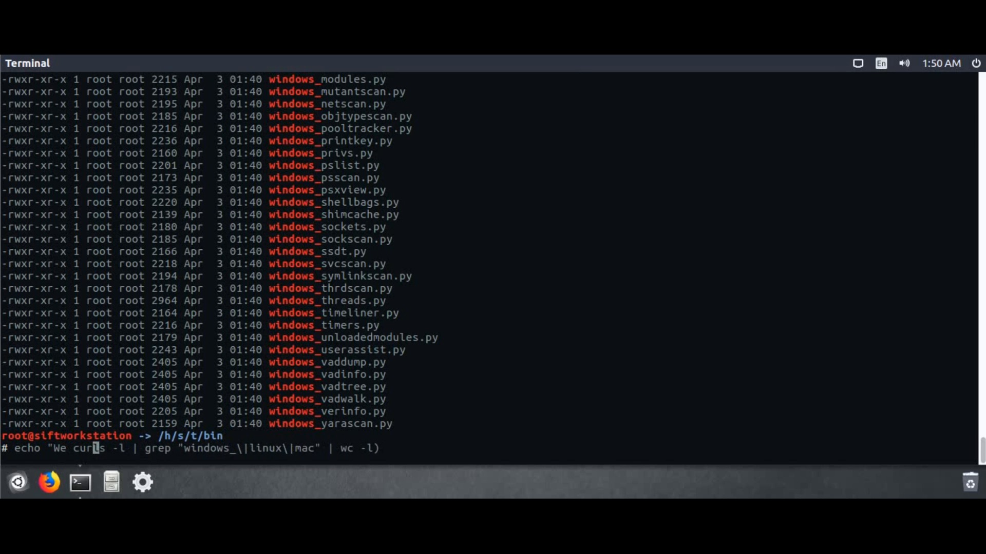
text(support)
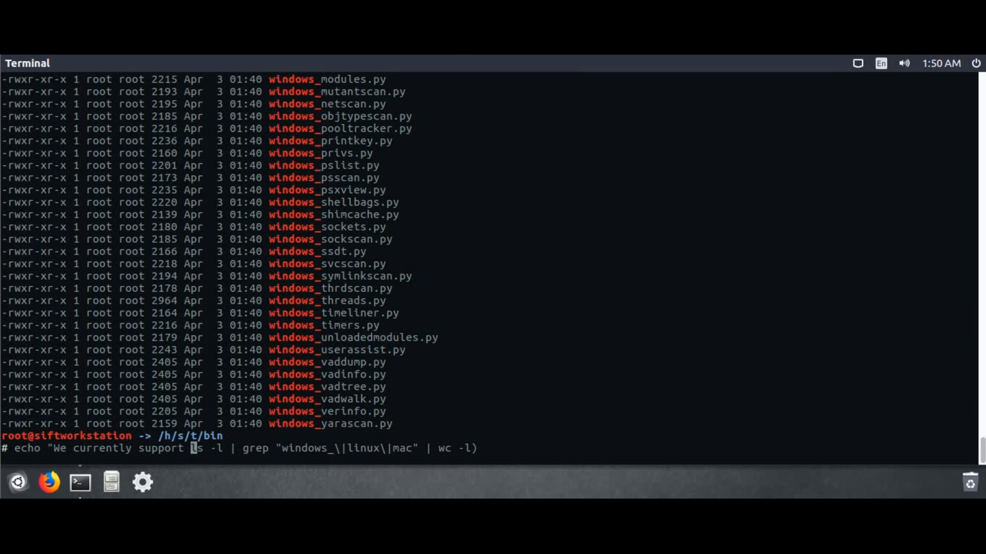
text( $()
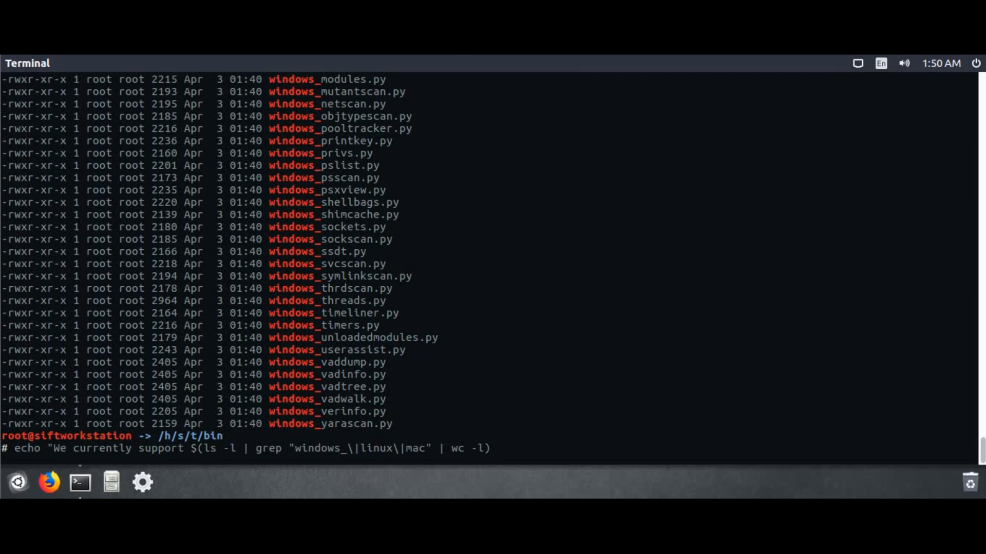
text( volatility plugins)
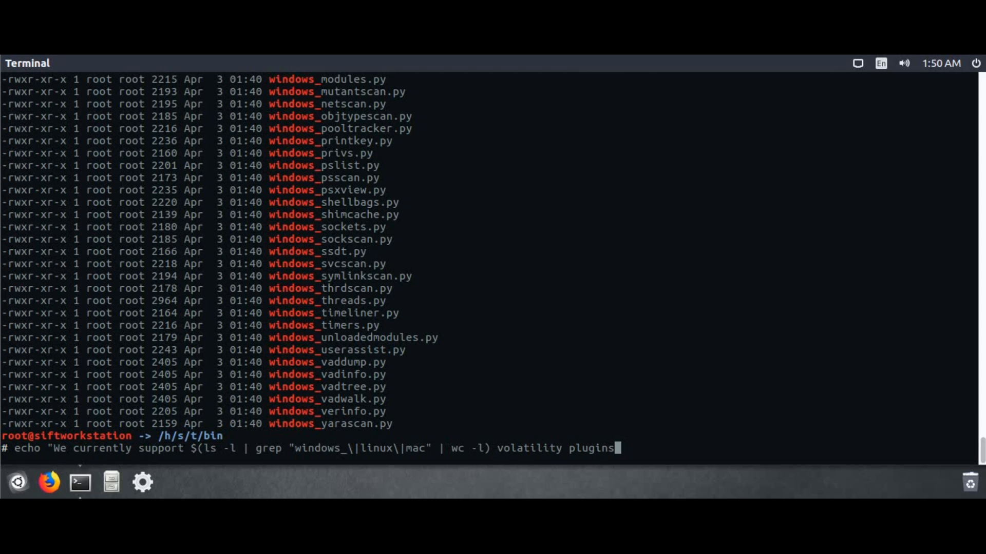
text(")
key(Return)
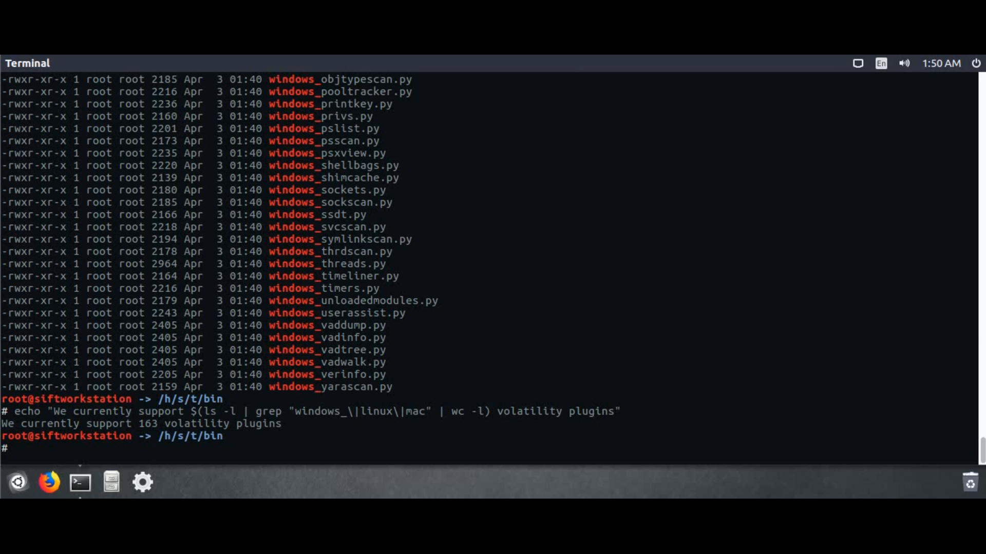
text(ifconfig ens33)
Show ens33 details, then ping 192.168.128.10 for two replies with 0% loss
key(Return)
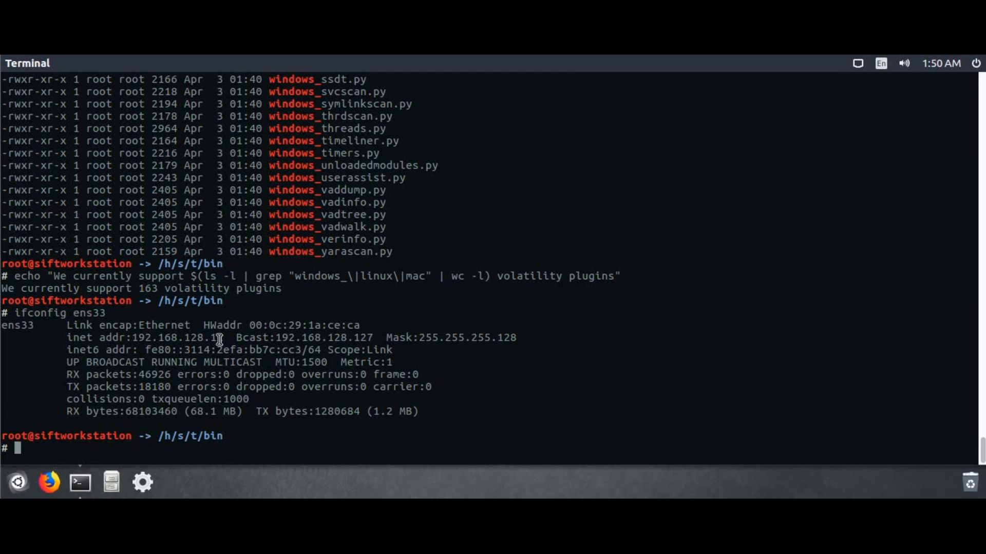
text(ping 192.168.128.10)
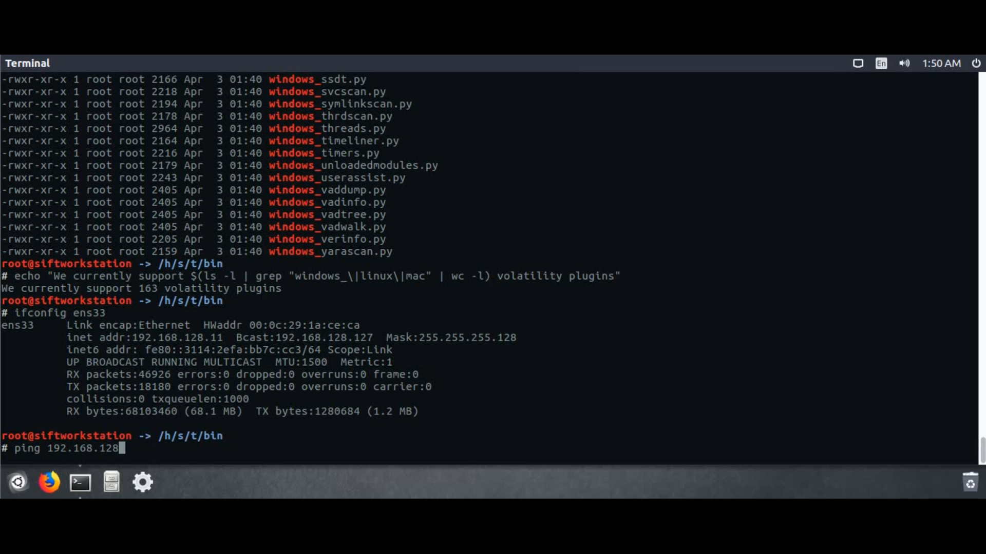
key(Return)
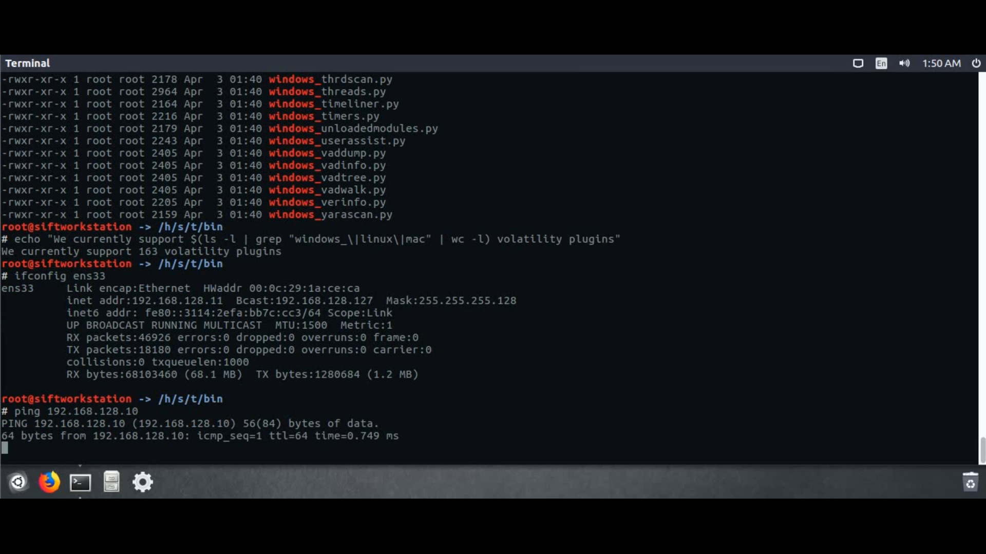
key(ctrl+c)
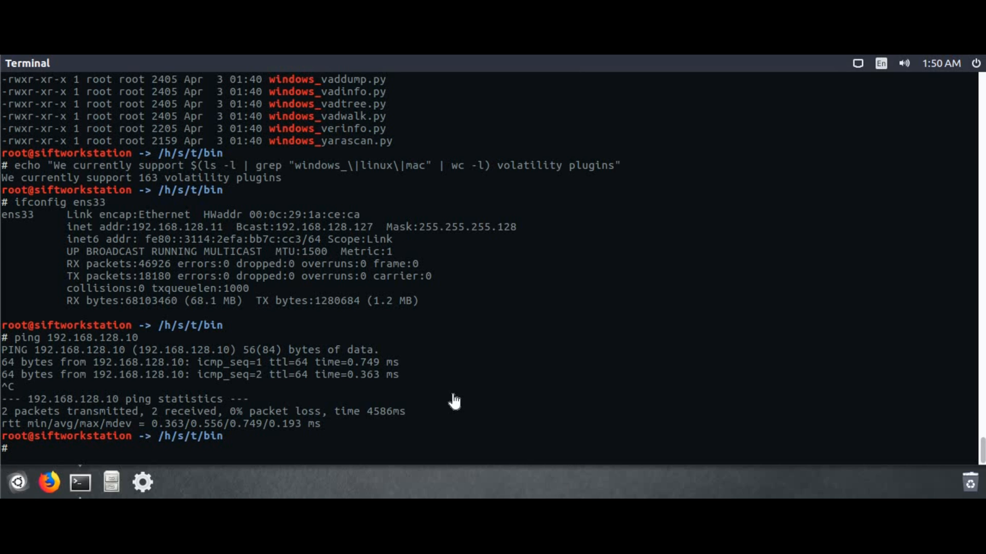
click(432, 432)
Unlock the desktop session by entering the account password
key(Return)
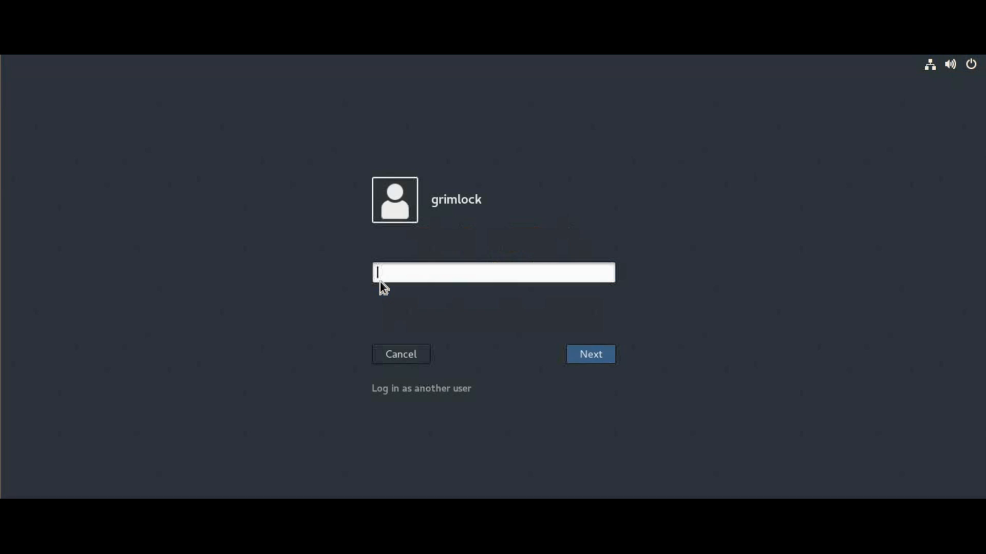
text(**********)
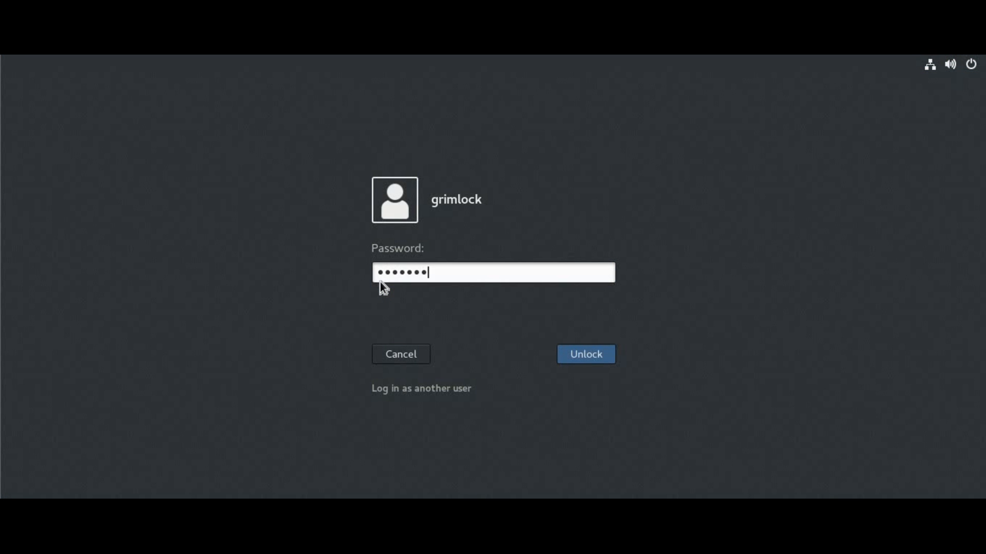
key(Return)
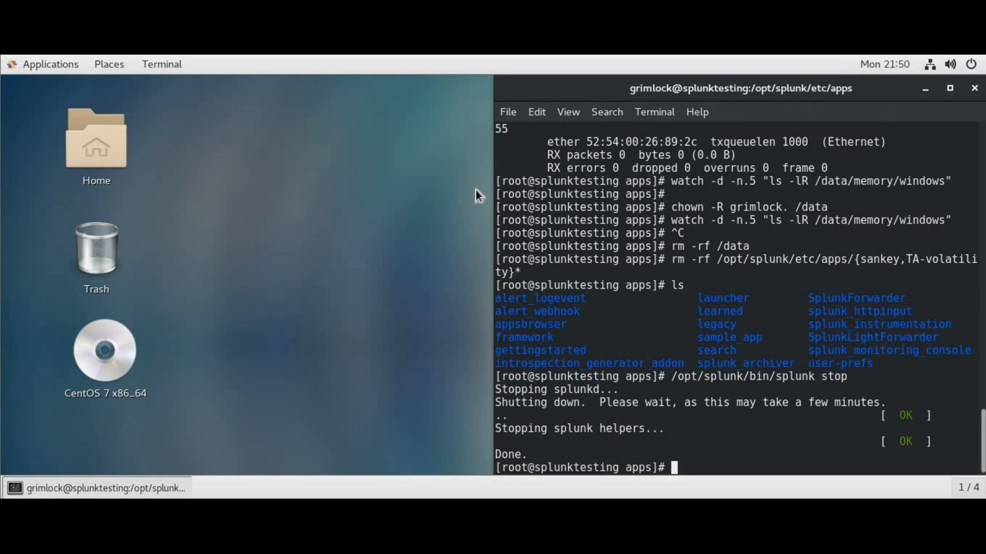
Clear the screen, move to /home/grimlock/ and list it, locating TA-volatility.spl
text(clear)
key(Return)
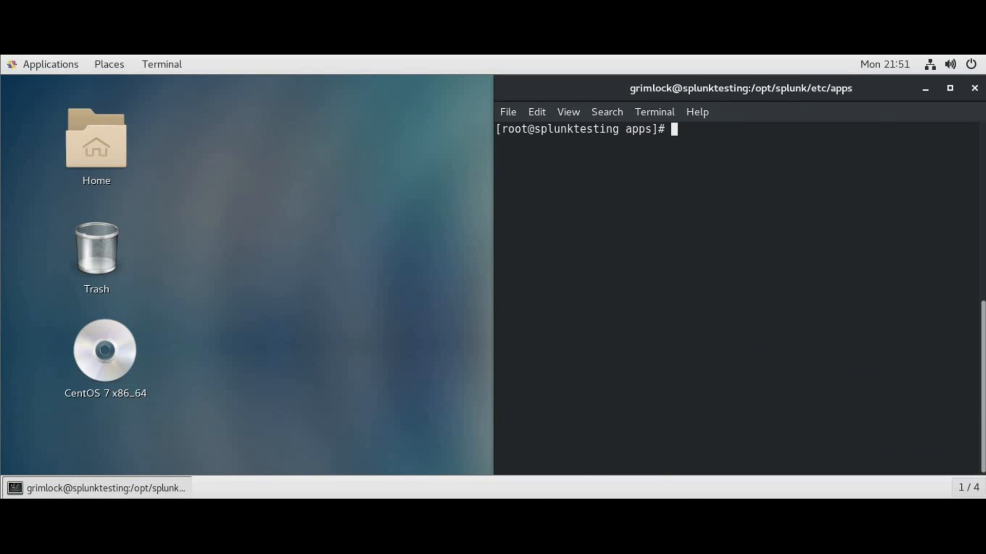
text(ls)
key(Return)
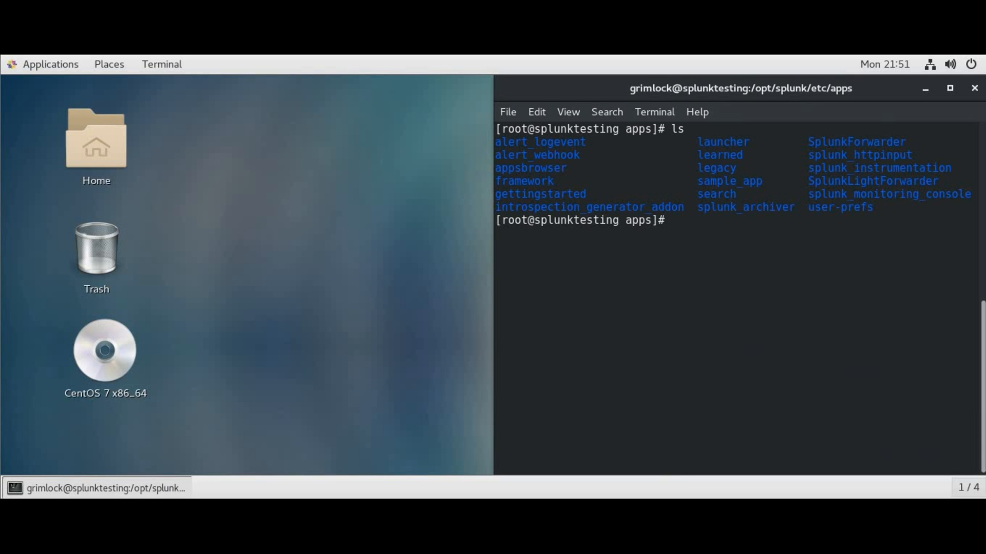
text(cd /home/grimlock/)
key(Return)
text(ls)
key(Return)
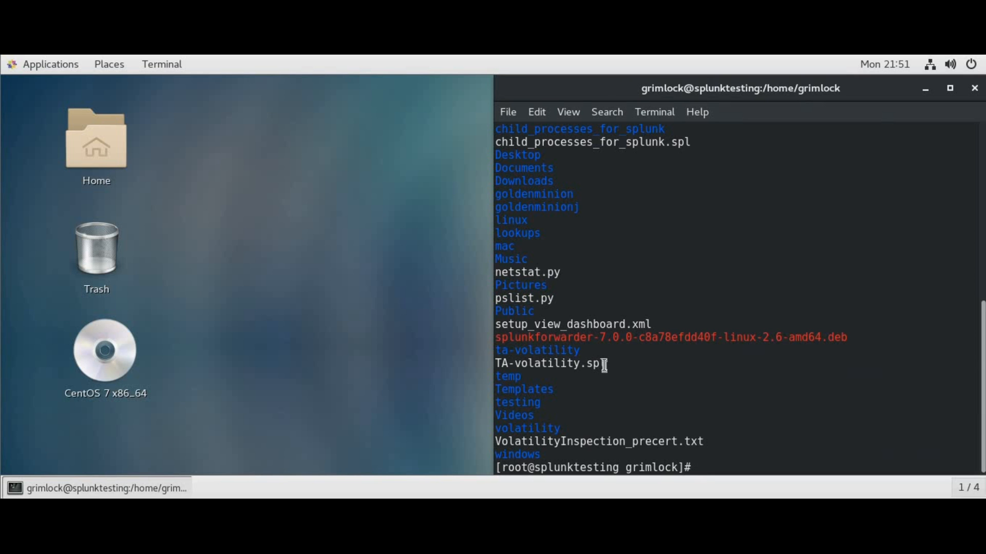
double_click(586, 362)
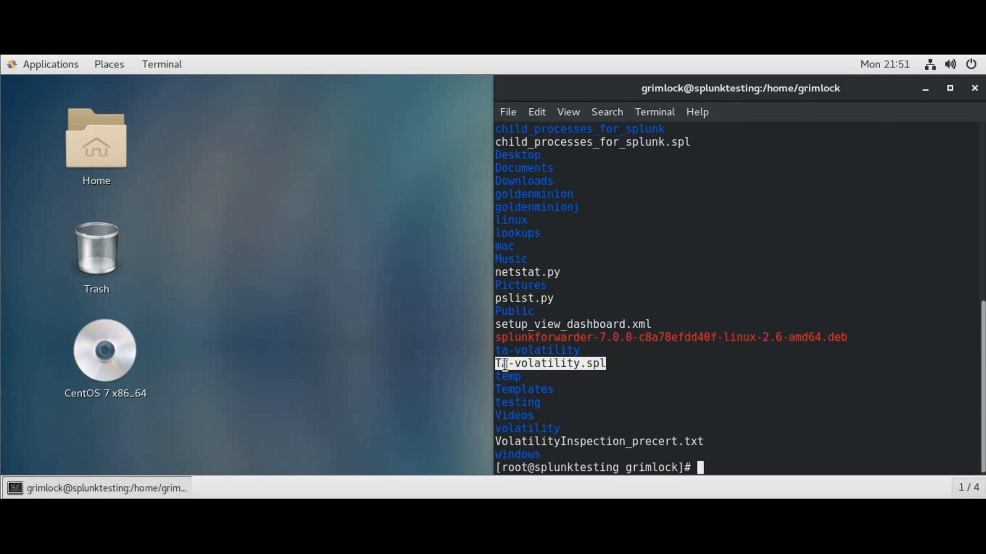
click(635, 398)
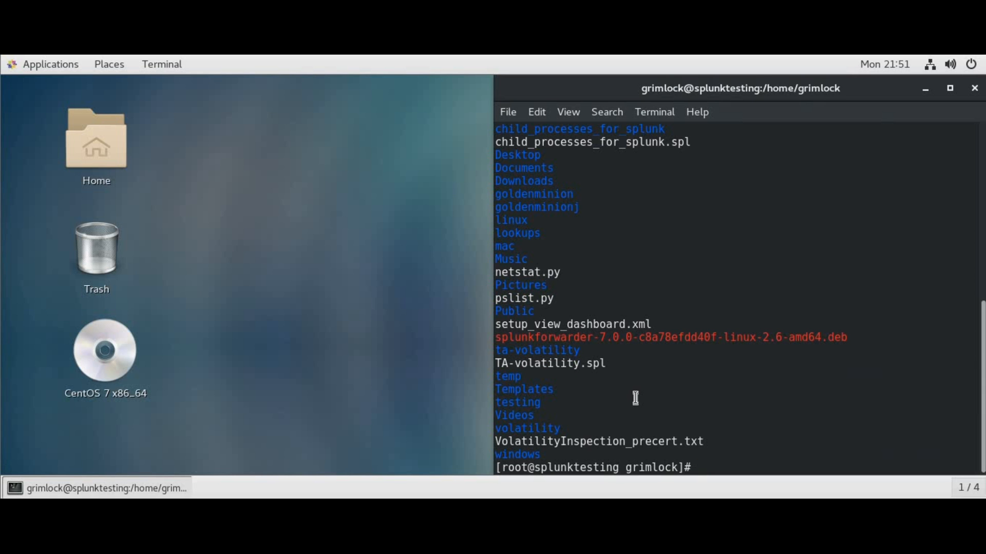
Start the Splunk server with /opt/splunk/bin/splunk start
text(/opt/splunk/)
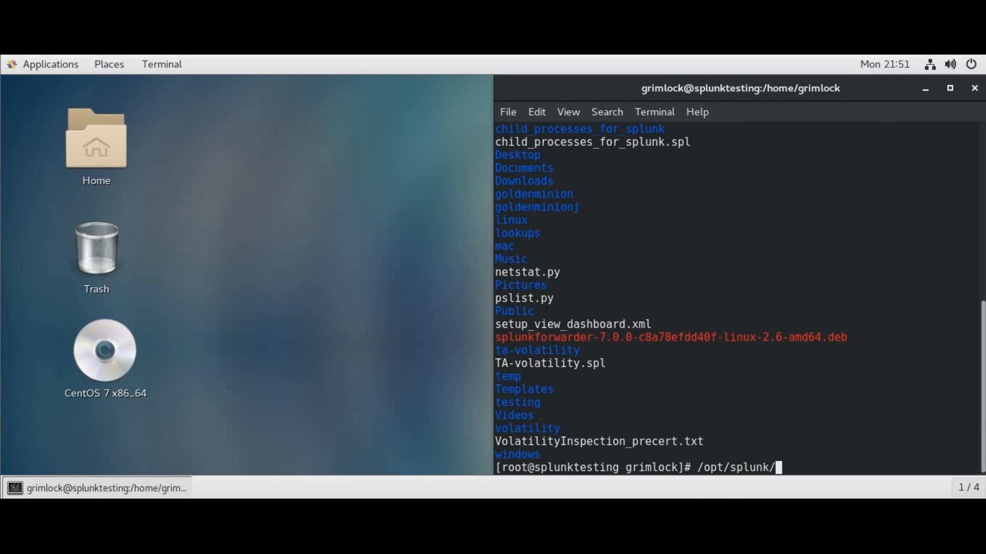
text(bin/splunk start)
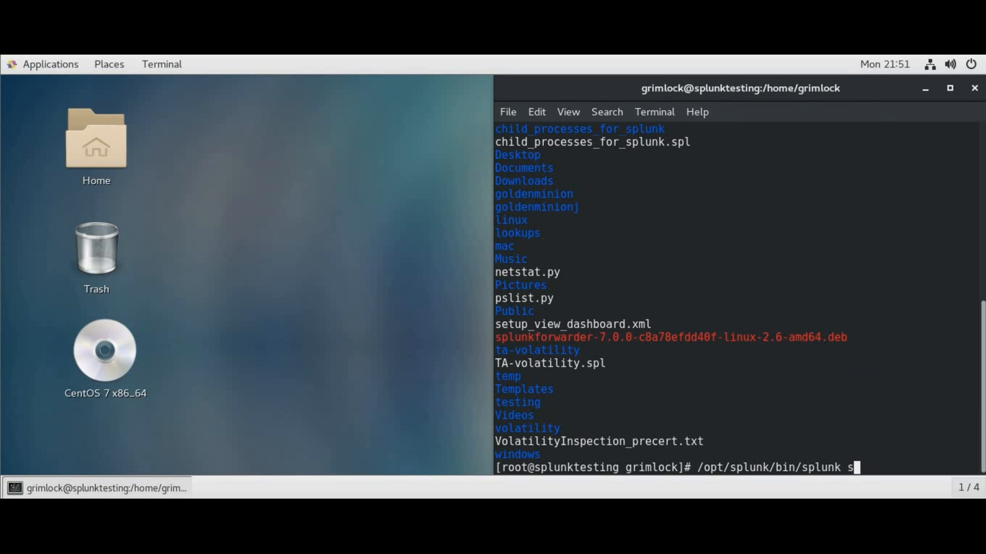
key(Return)
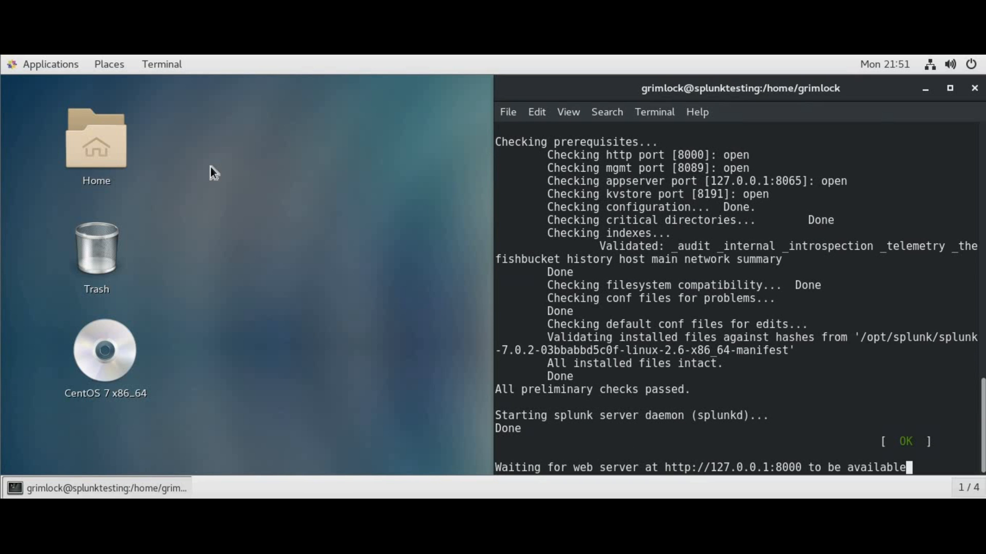
click(56, 69)
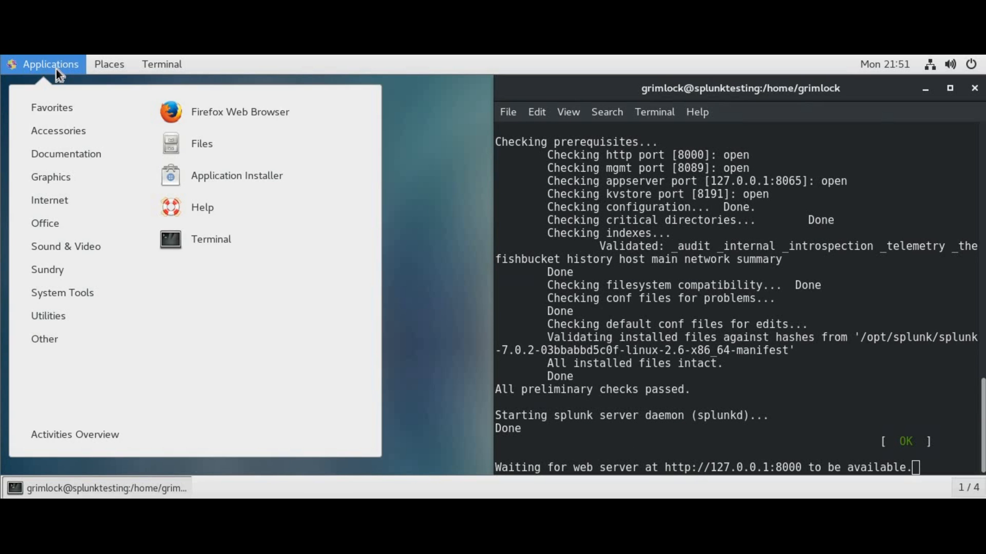
Launch Firefox in a smaller window and browse to Splunk at 127.0.0.1:8000
click(207, 110)
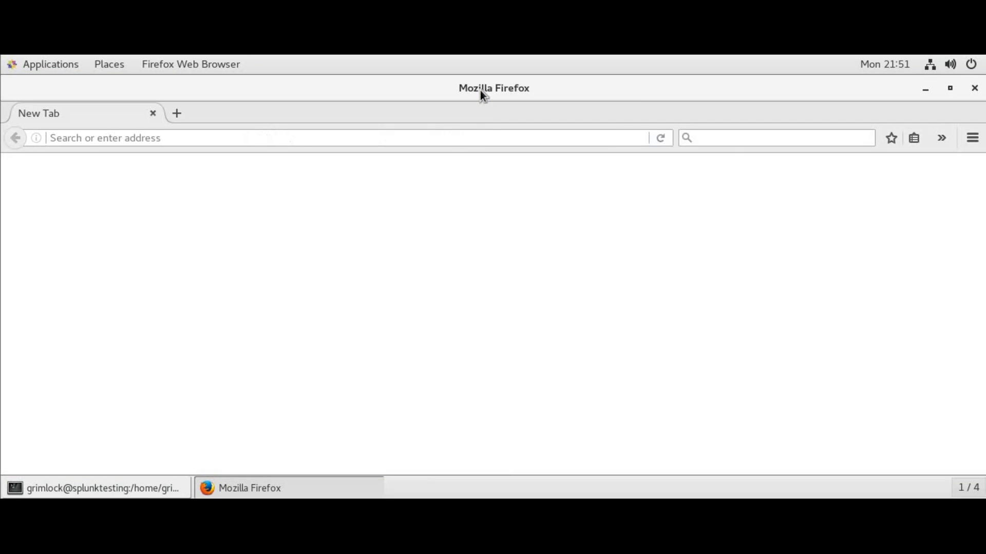
drag(480, 90, 2, 181)
click(141, 136)
key(ctrl+a)
text(127.00)
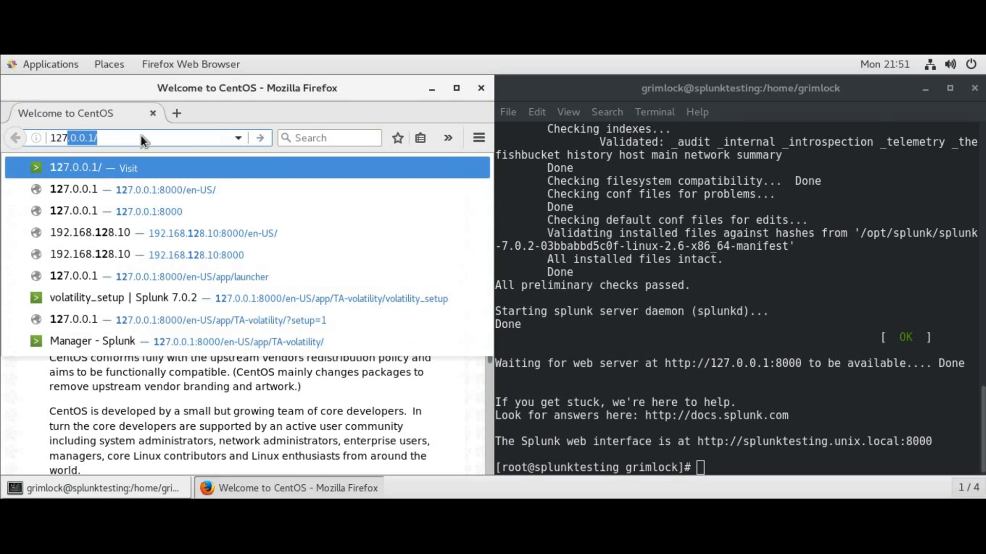
key(BackSpace)
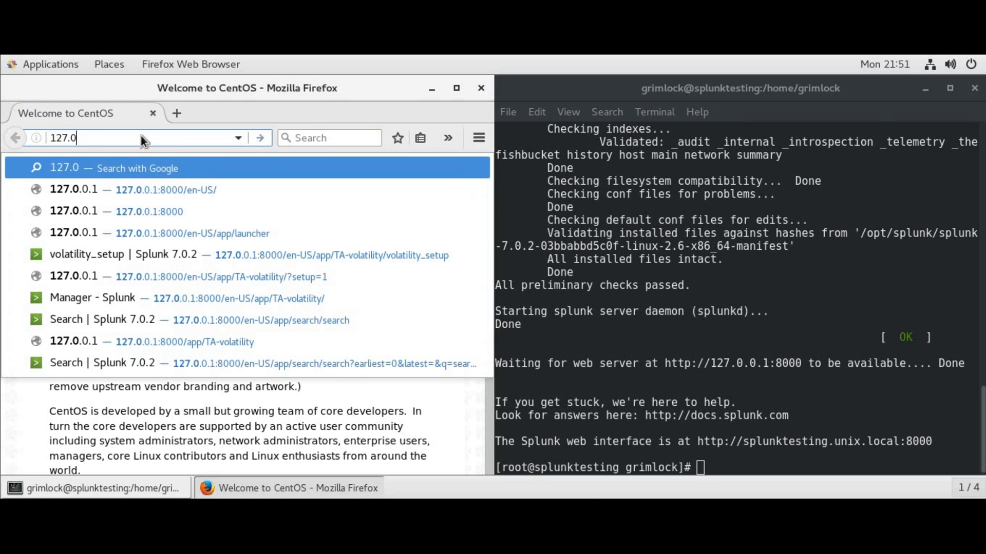
key(Down)
key(Return)
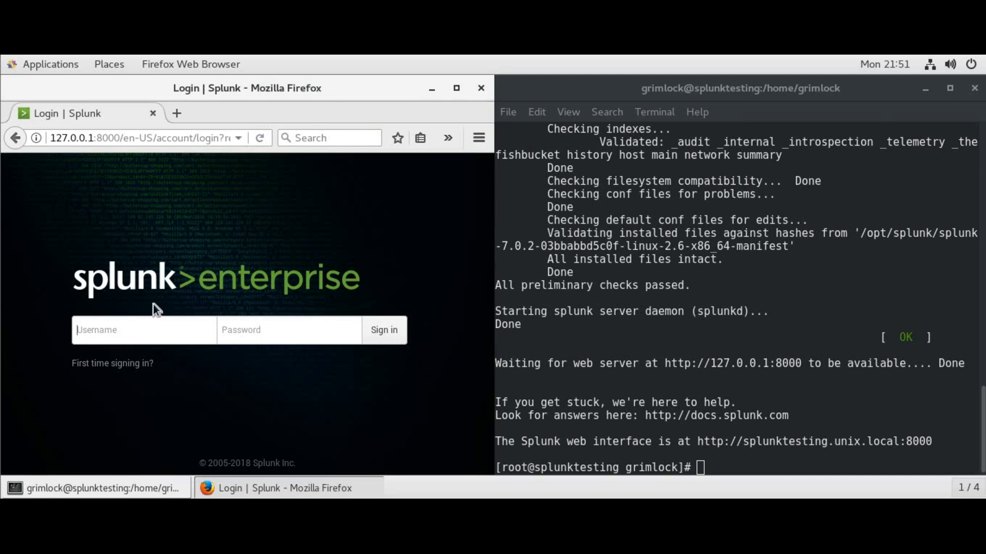
Sign in with the admin username and password, dismissing the save-login prompt
text(admichangeme1)
key(Return)
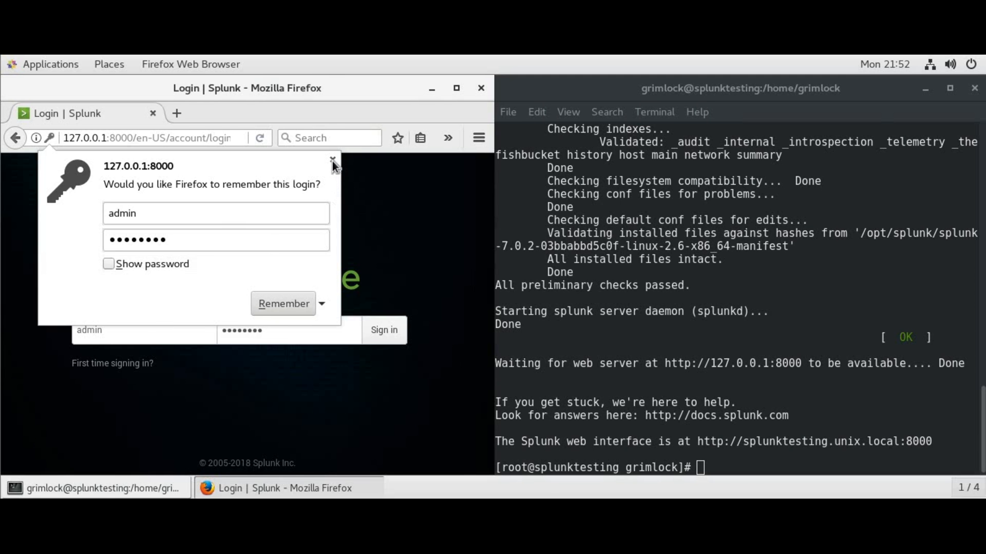
click(332, 160)
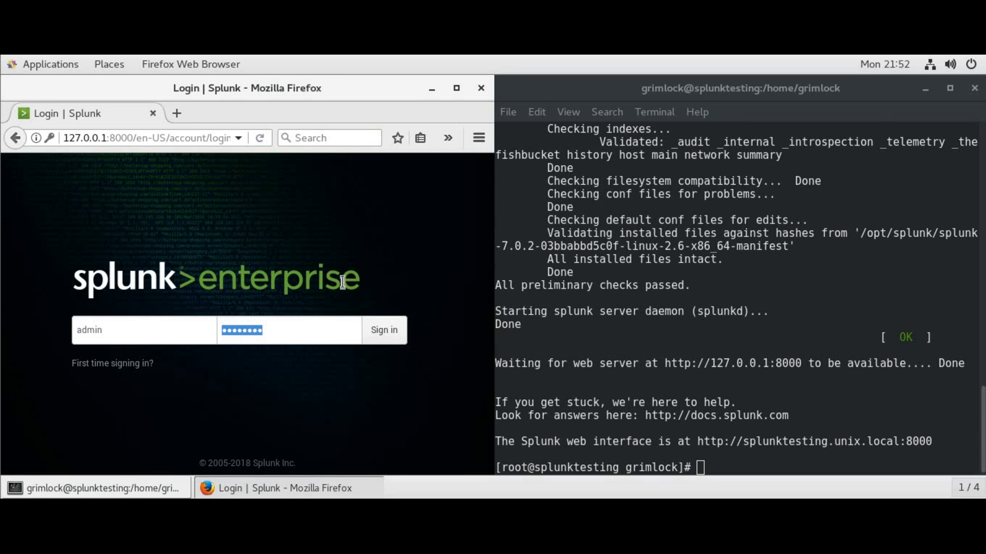
key(Return)
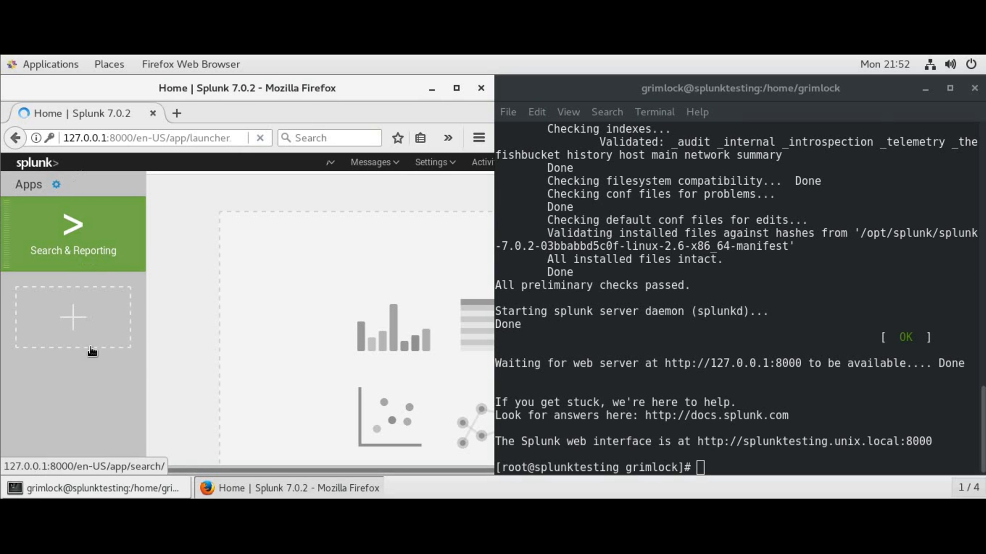
Begin installing an app from file and pick TA-volatility.spl from the home folder
click(57, 187)
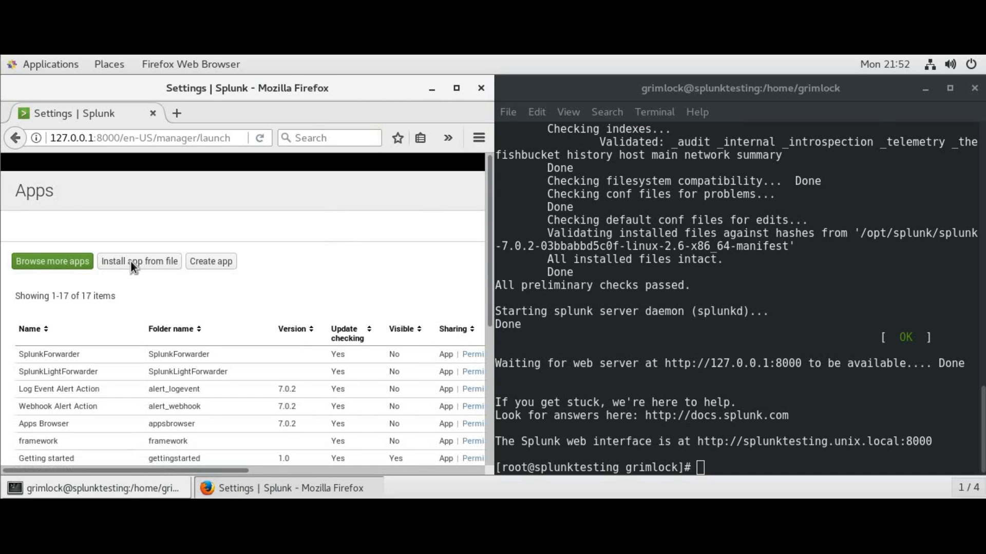
click(134, 263)
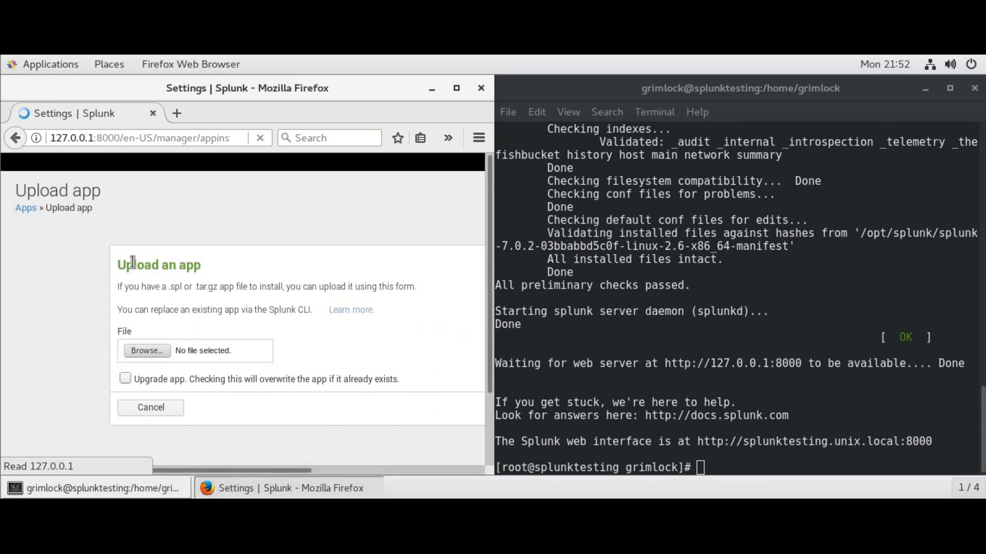
click(146, 351)
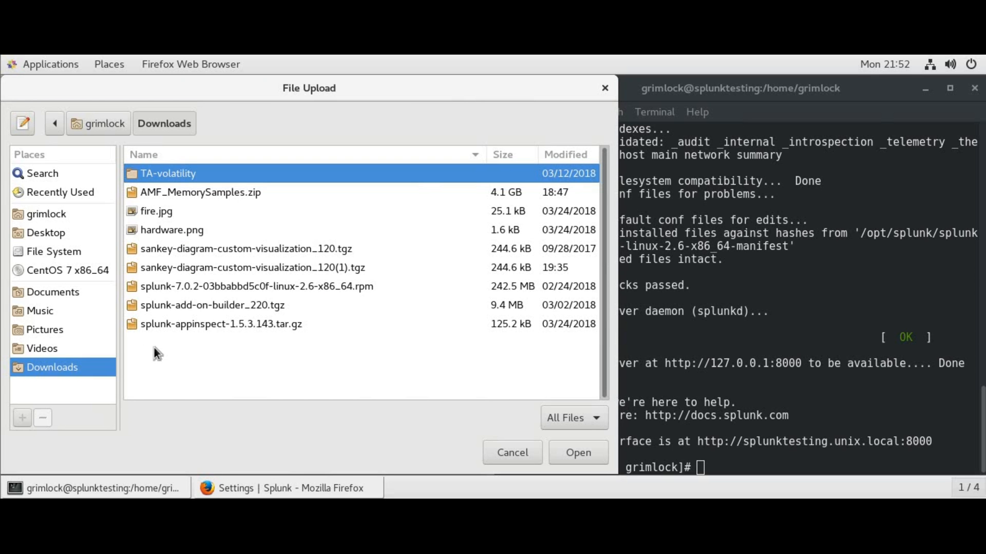
click(53, 293)
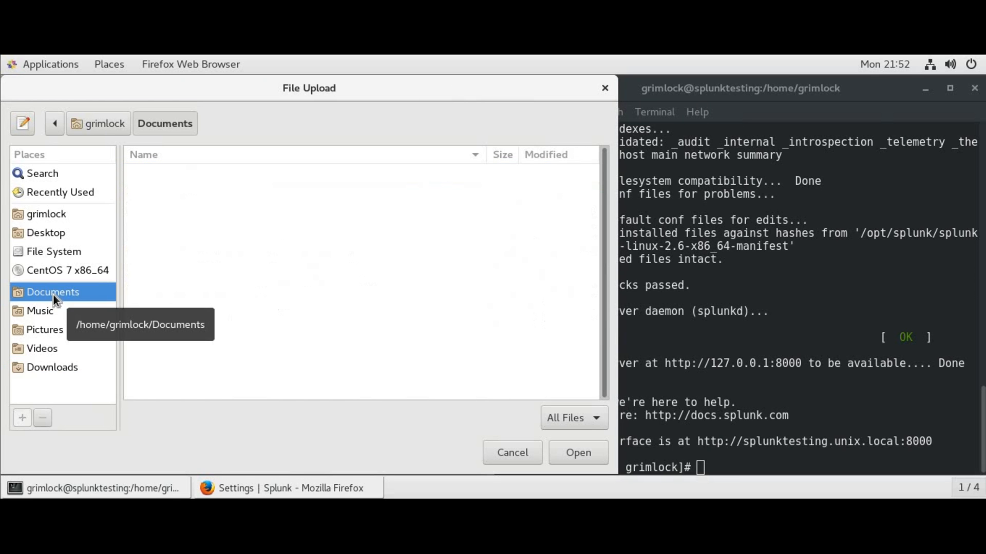
click(44, 217)
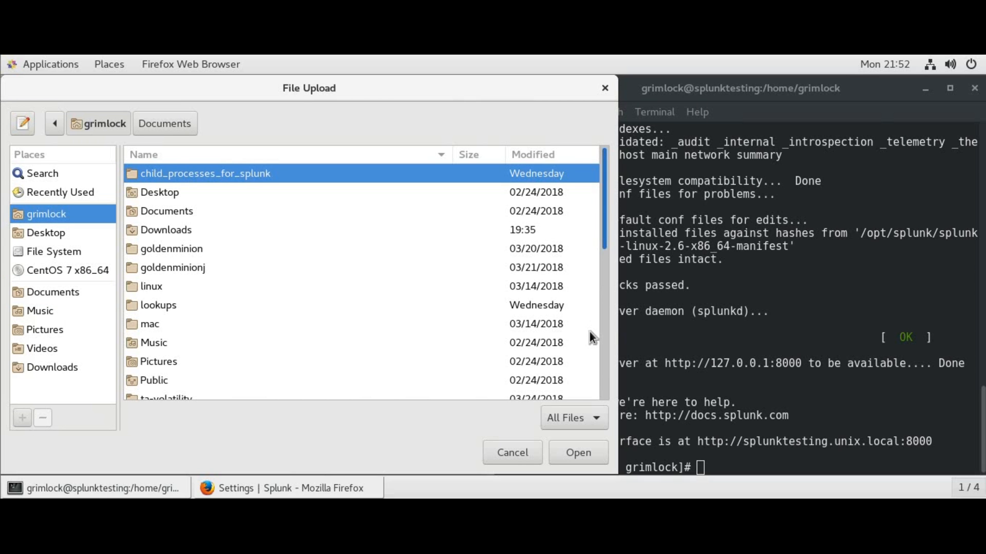
scroll(589, 331, down, 5)
scroll(590, 340, down, 1)
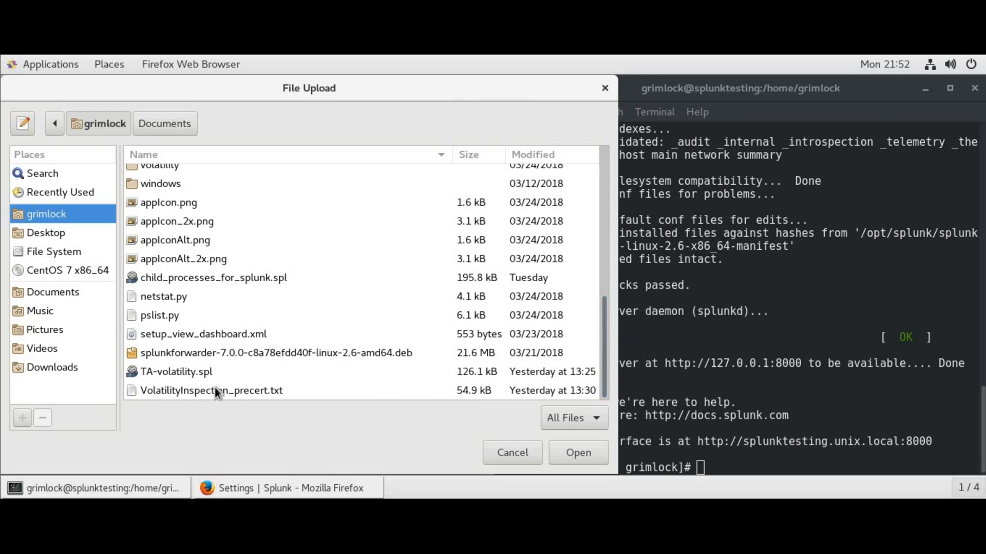
double_click(184, 375)
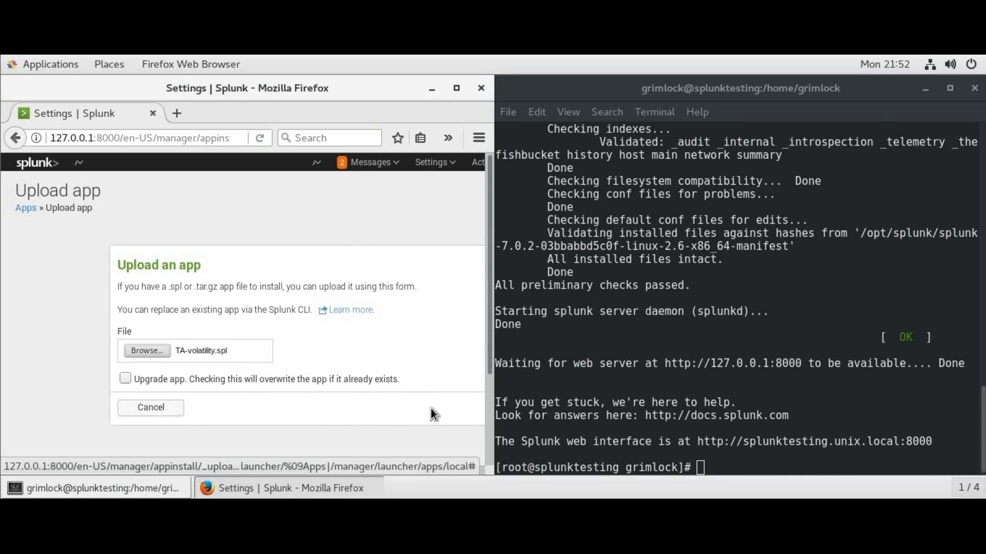
Upload the TA-volatility package, postponing the requested Splunk restart
drag(304, 471, 377, 465)
click(469, 408)
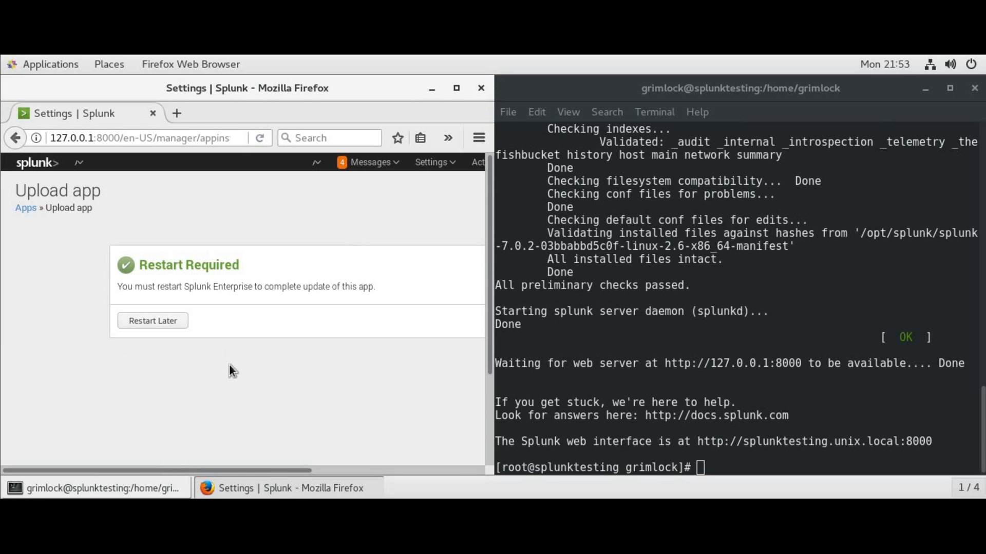
drag(288, 472, 334, 468)
Defer the restart and upload sankey-diagram-custom-visualization_120(1).tgz from Downloads as a new app
click(100, 323)
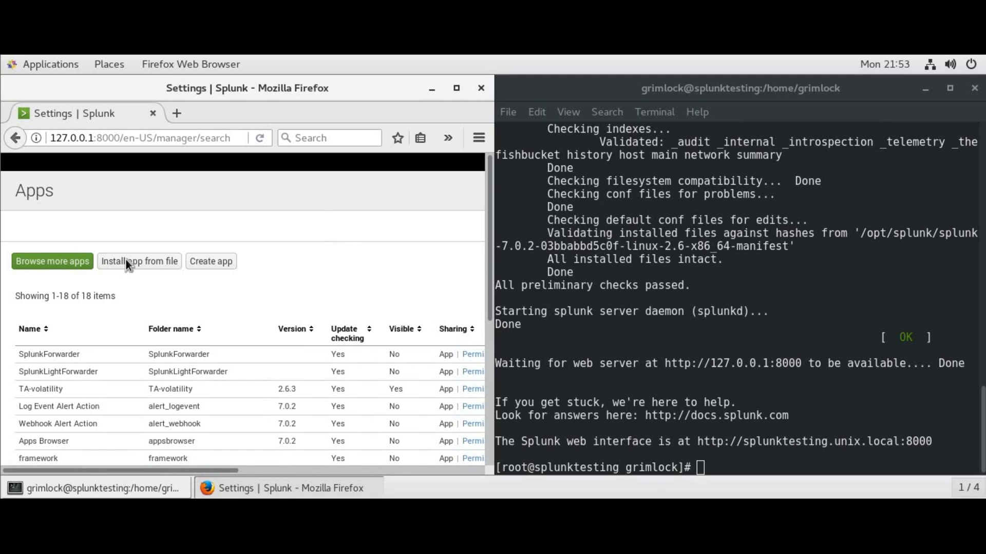
click(126, 262)
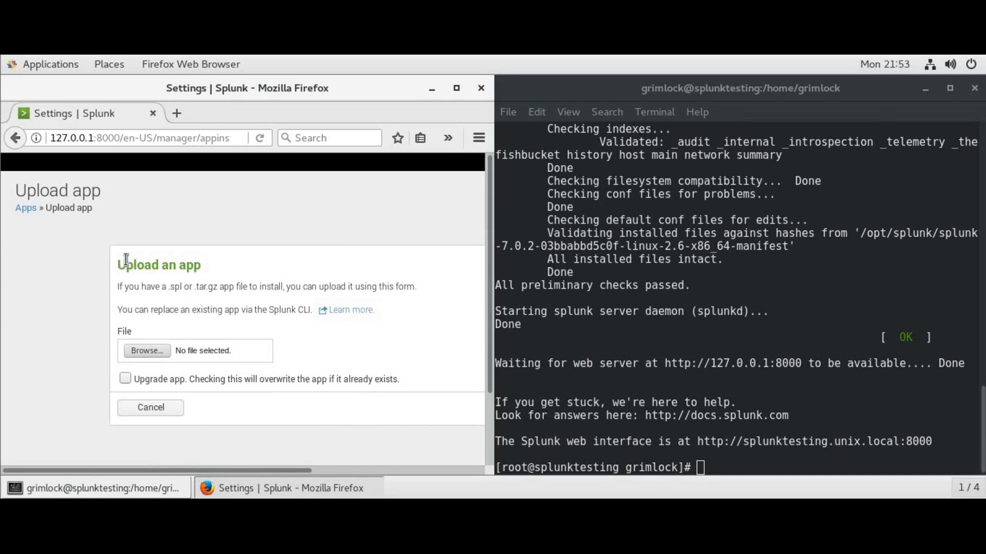
click(147, 351)
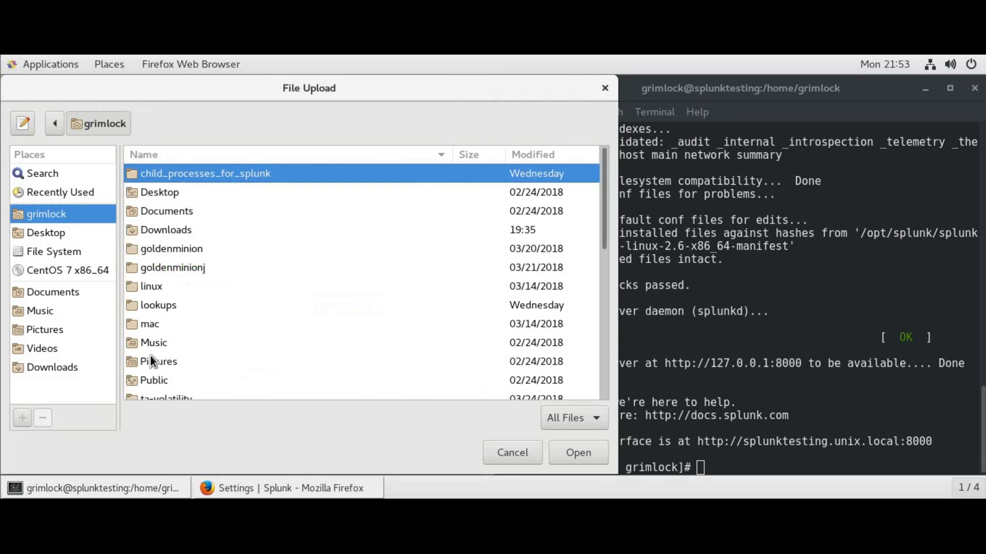
double_click(172, 232)
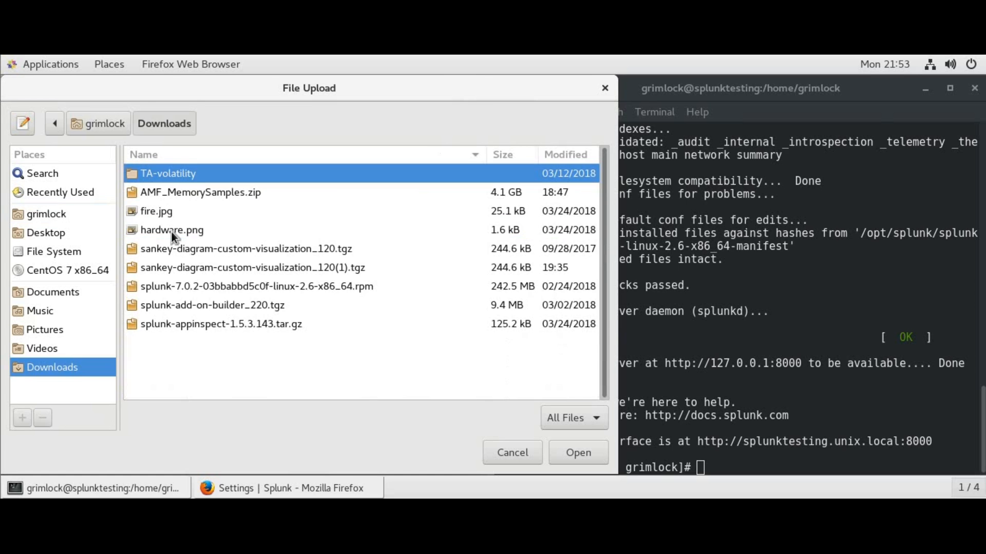
double_click(218, 267)
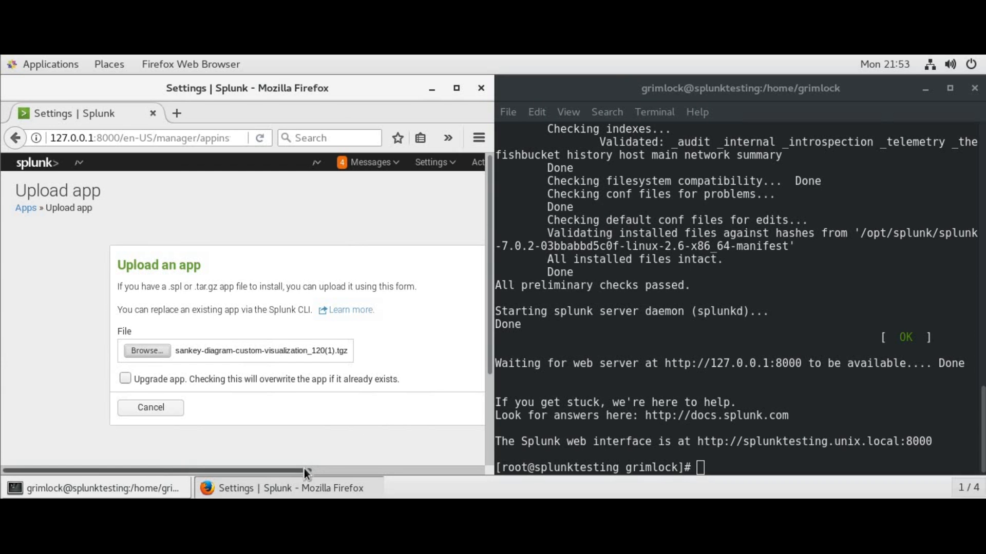
drag(313, 469, 366, 463)
click(451, 408)
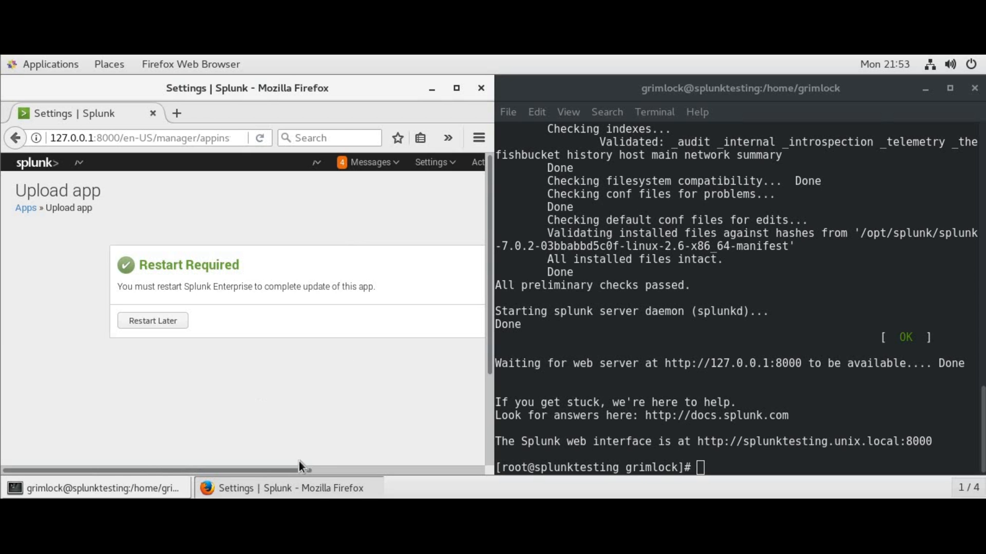
Restart Splunk now, confirm it, and acknowledge the Restart successful message with the browser maximized
drag(300, 469, 447, 447)
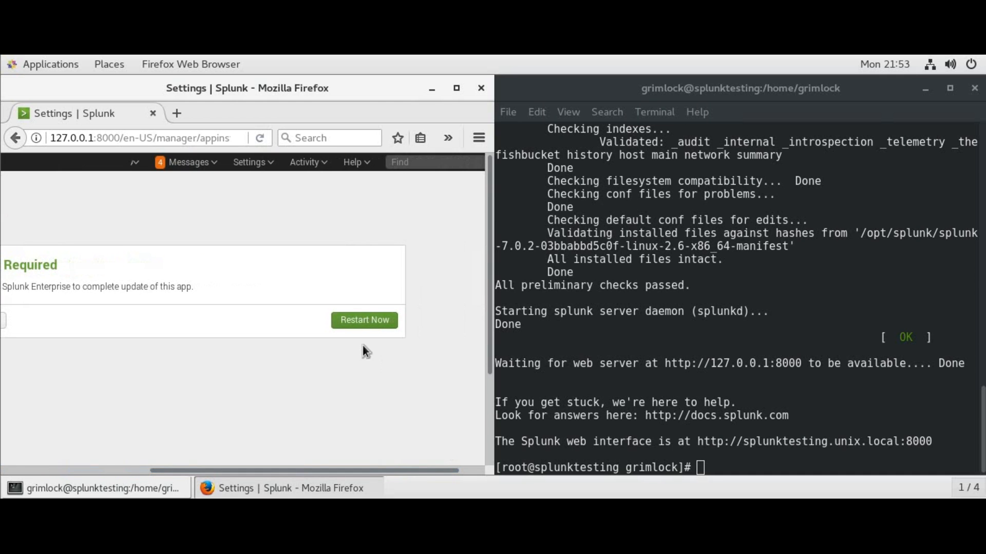
click(358, 321)
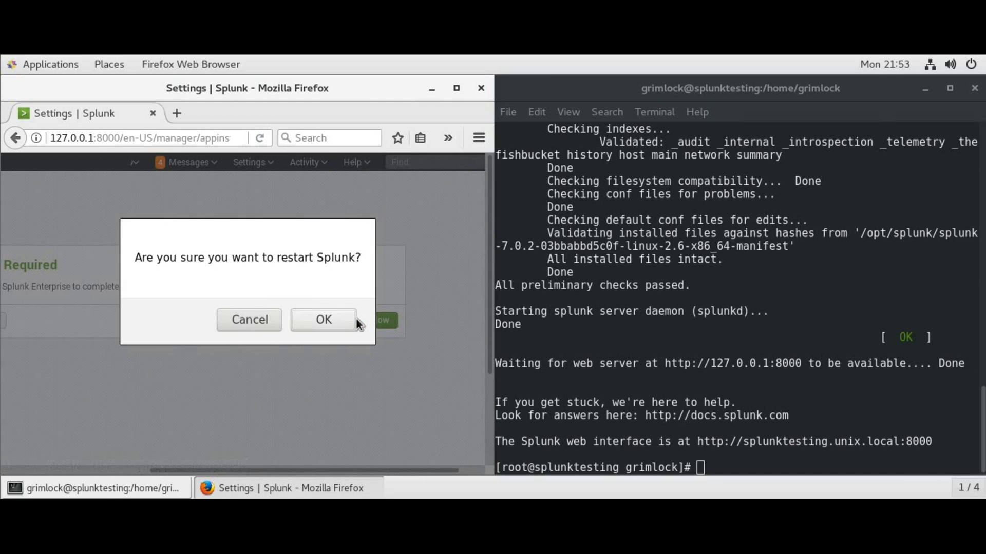
click(330, 321)
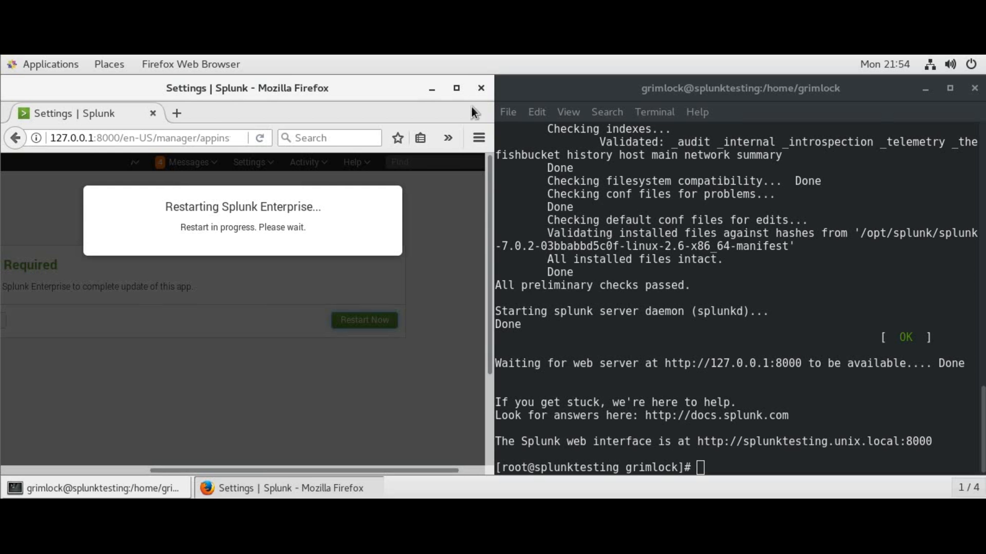
click(455, 88)
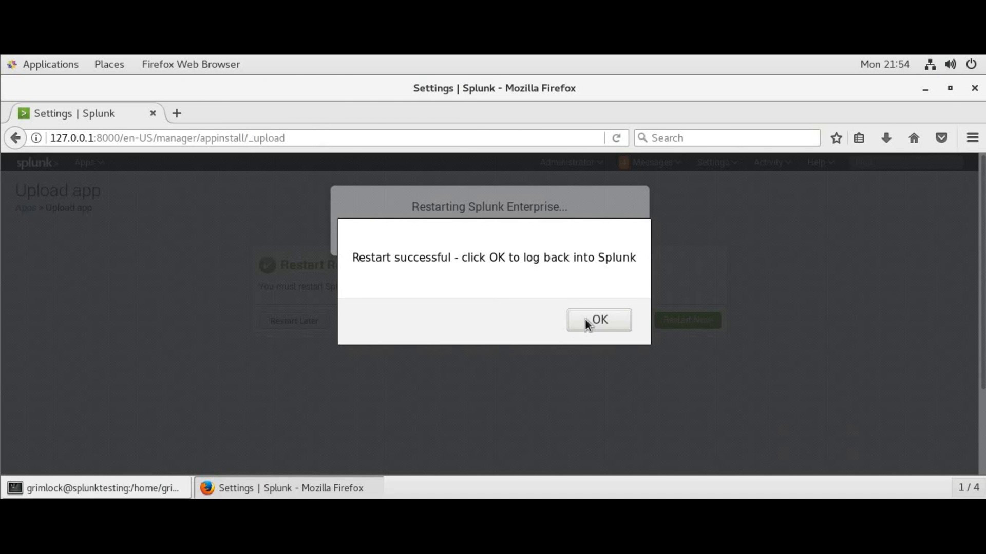
click(584, 319)
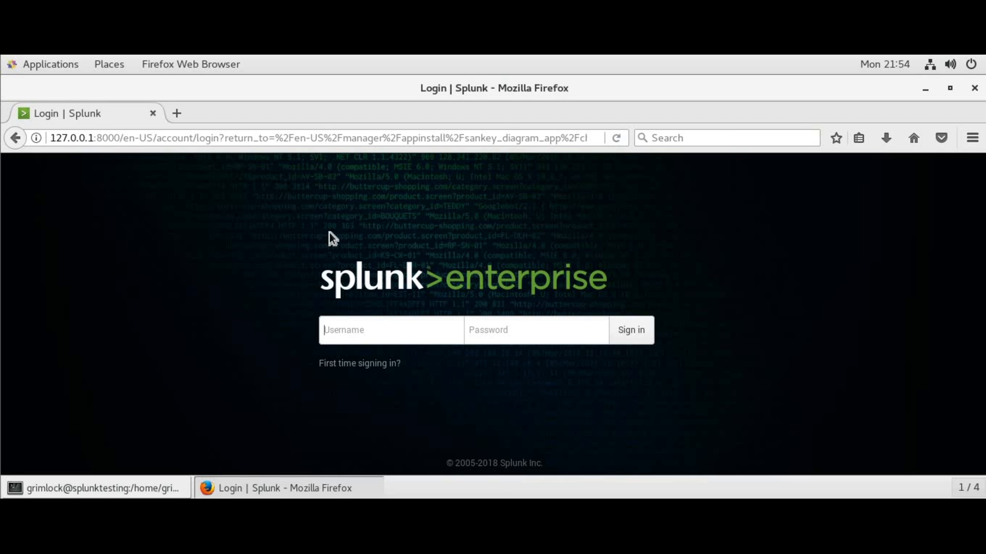
Log back in with the admin credentials, check the Apps list, and go to the Home page
text(admin)
key(Tab)
text(changeme)
key(Return)
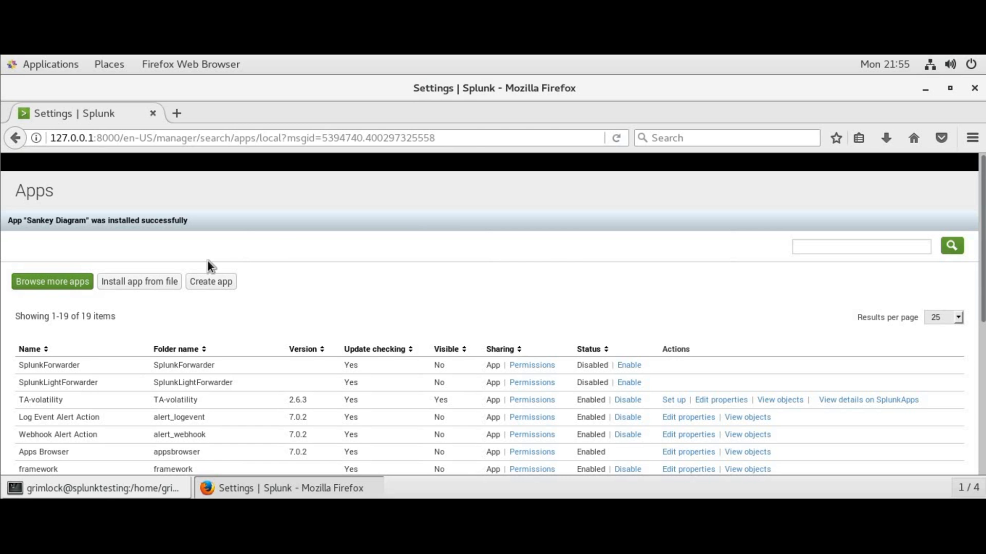
click(96, 165)
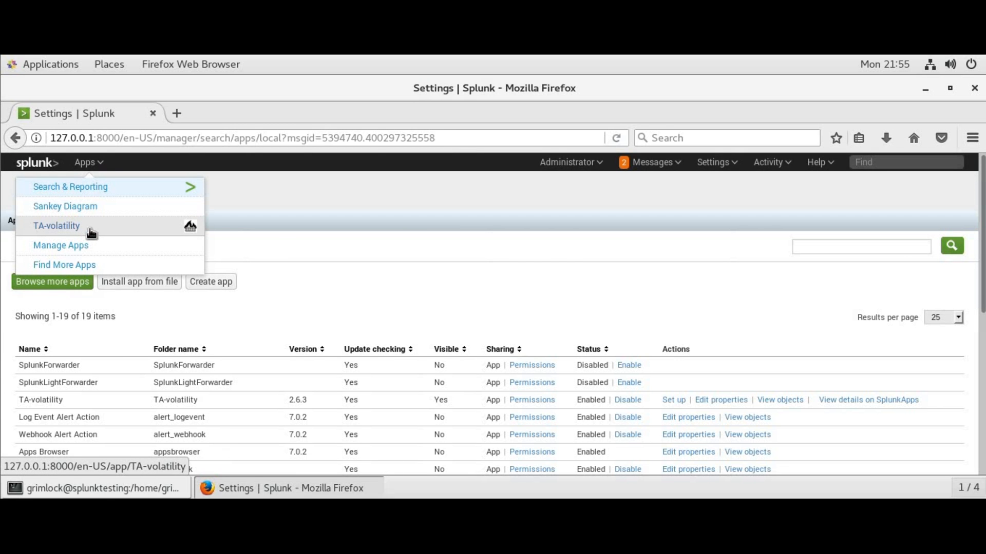
click(40, 160)
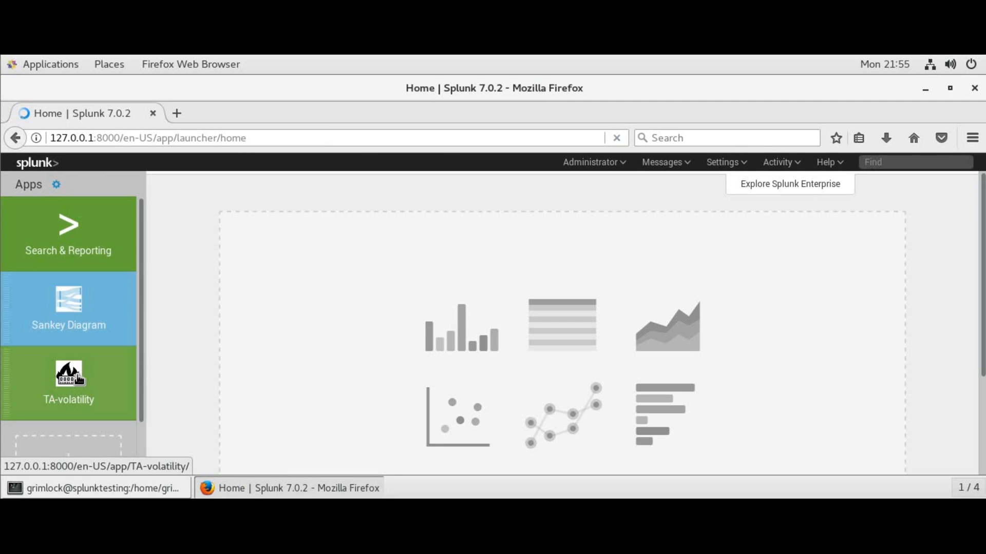
Open the TA-volatility app from Home and continue to its setup page
click(73, 379)
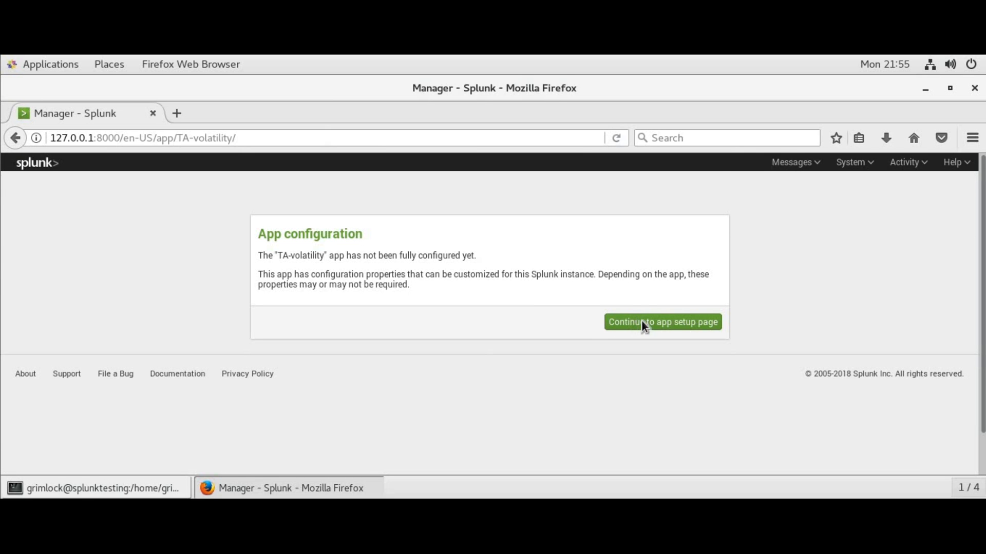
click(663, 323)
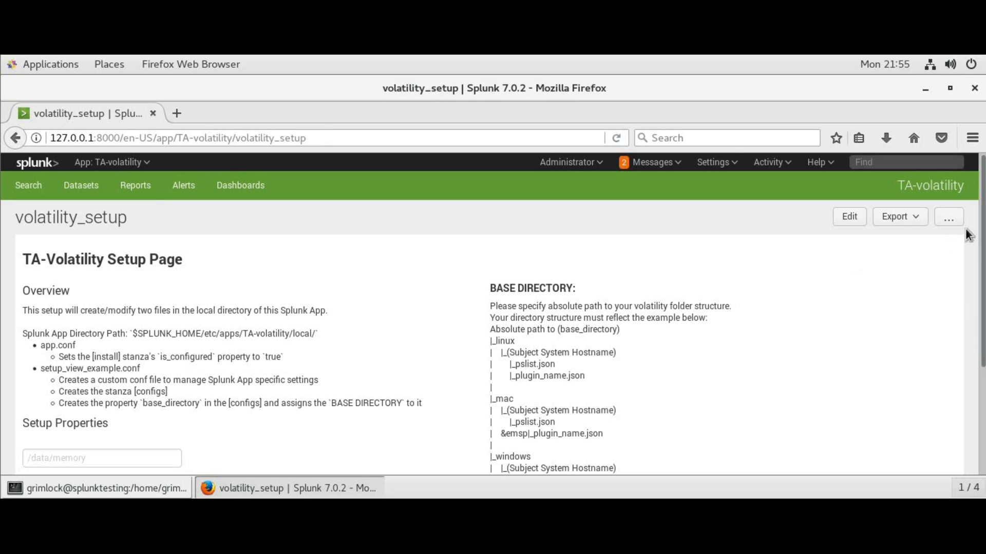
drag(983, 238, 983, 296)
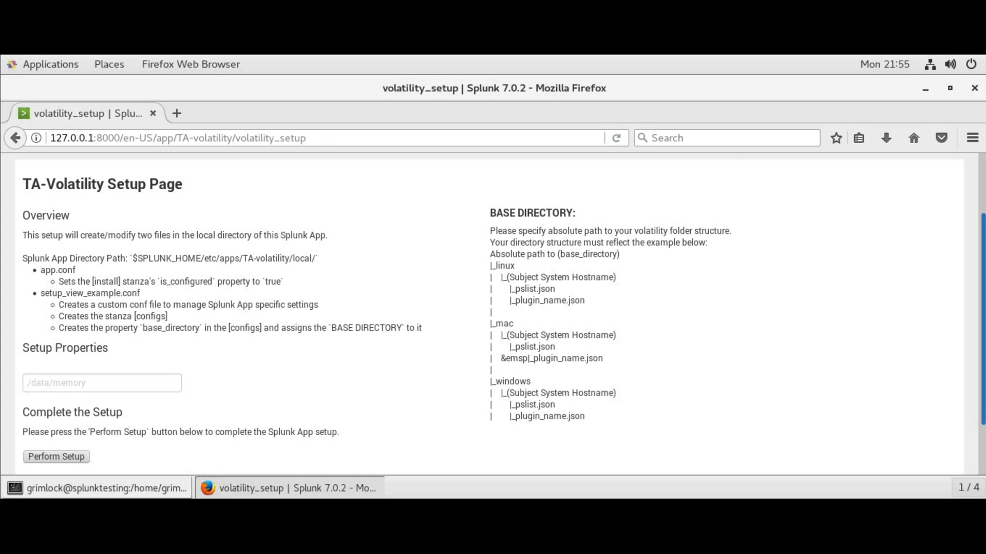
In the terminal, check the current user with id and create /data/memory and /data/memory/windows
key(alt+Tab)
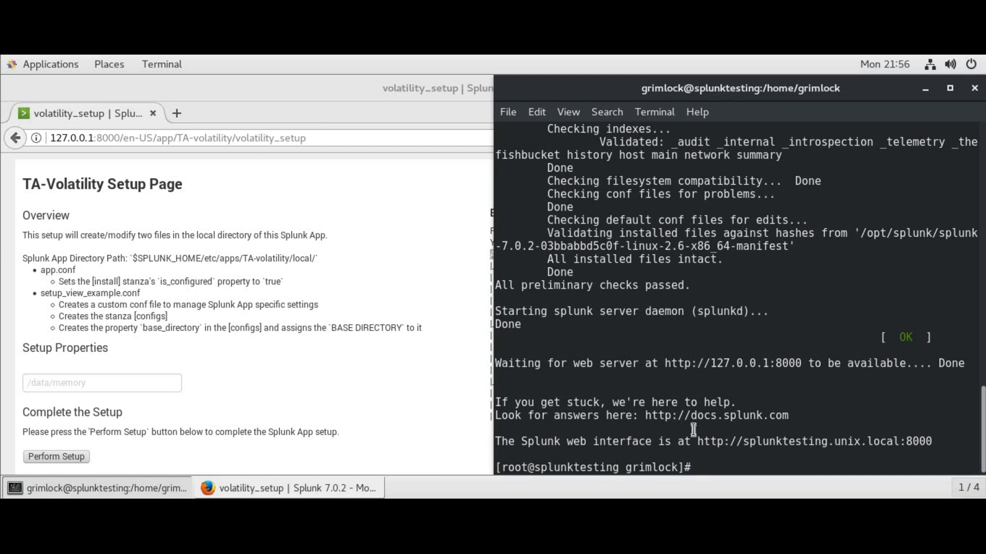
text(id)
key(Return)
text(mkdir /data/memory)
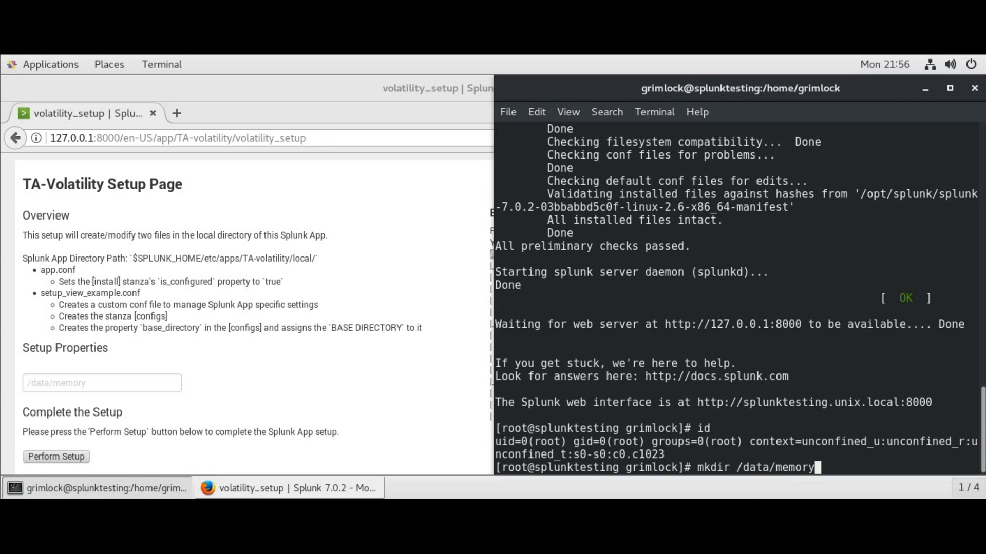
key(Return)
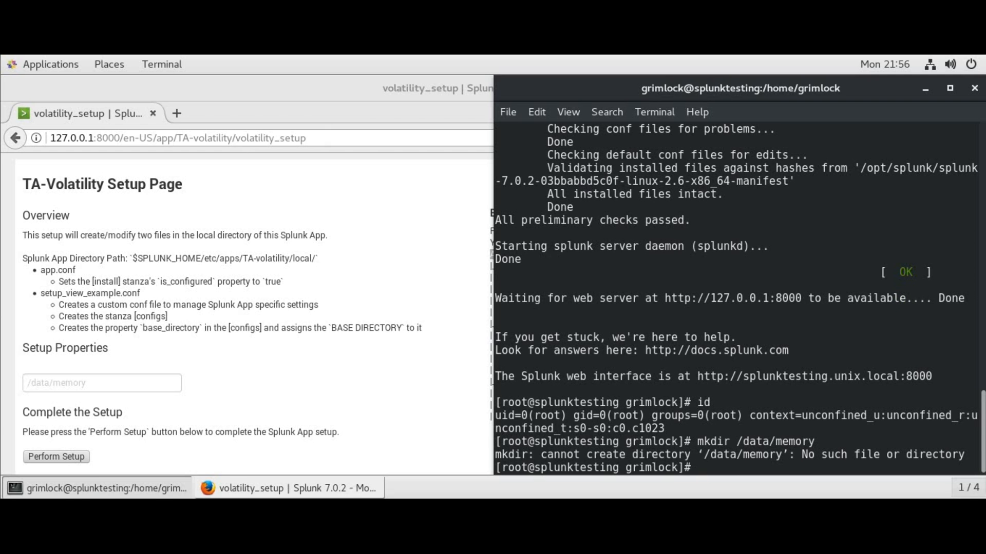
key(Up)
key(BackSpace)
key(BackSpace)
key(BackSpace)
key(BackSpace)
key(BackSpace)
key(BackSpace)
key(BackSpace)
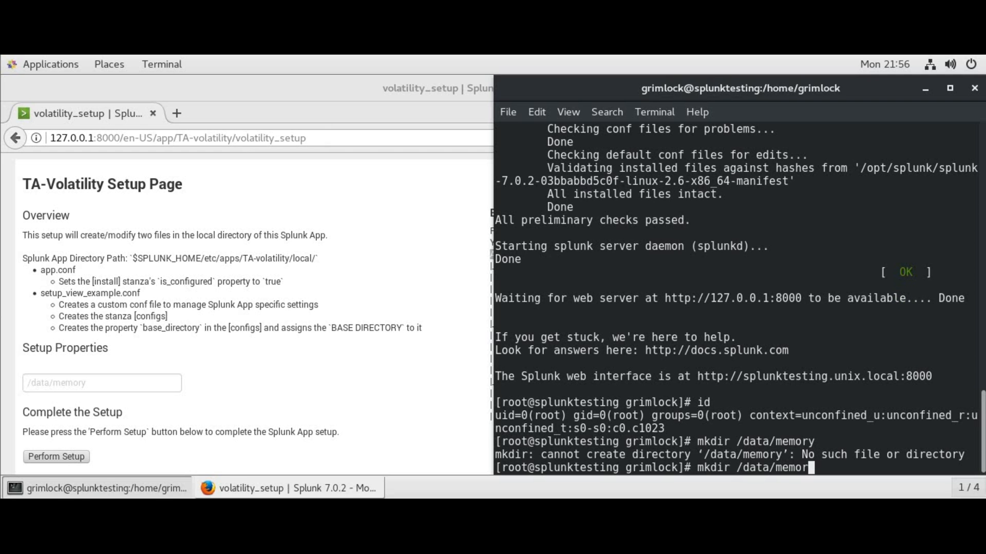
key(BackSpace)
key(BackSpace)
key(BackSpace)
key(BackSpace)
key(BackSpace)
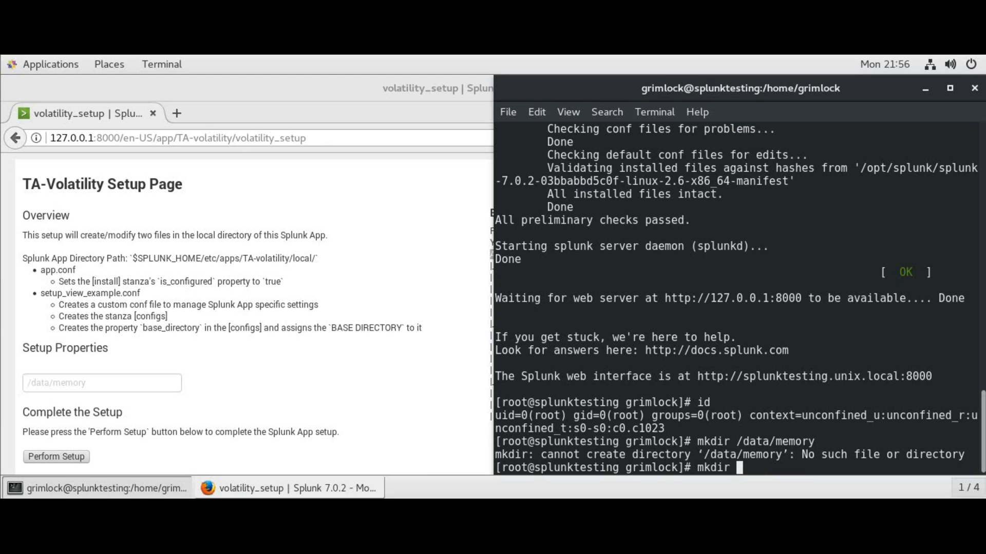
text(-p /data/memory/)
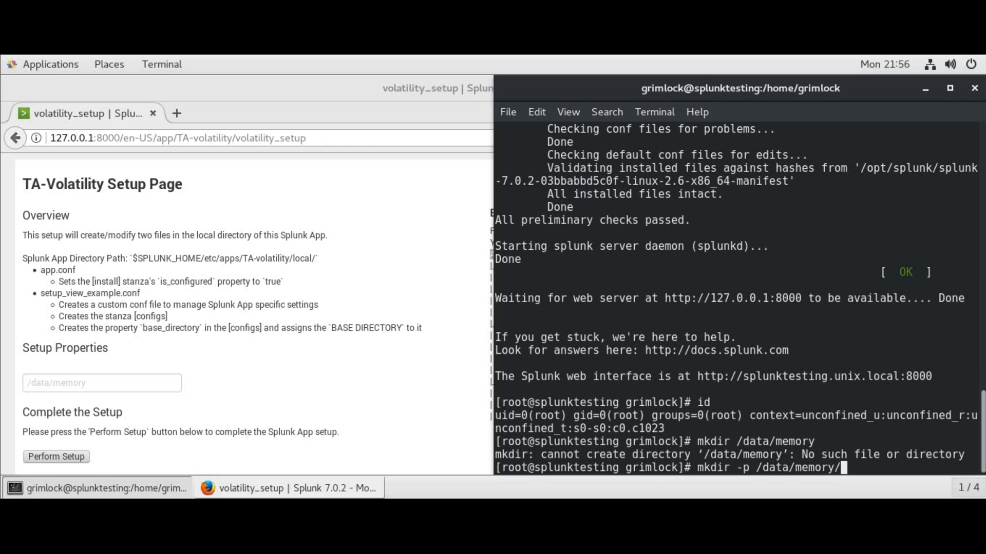
text(windows)
key(Return)
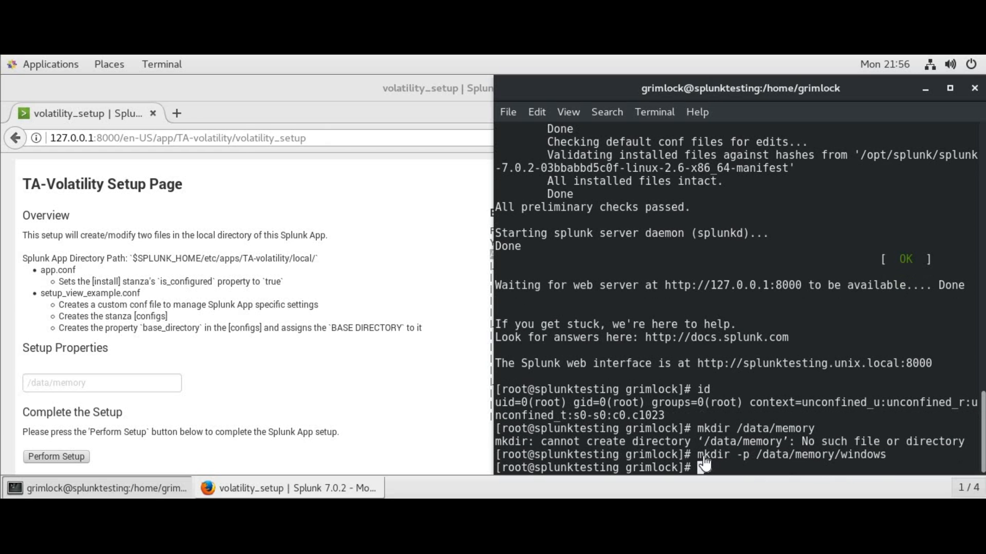
List /data/memory and give the regular user recursive ownership of /data with chown -R
text(ls /data/memory)
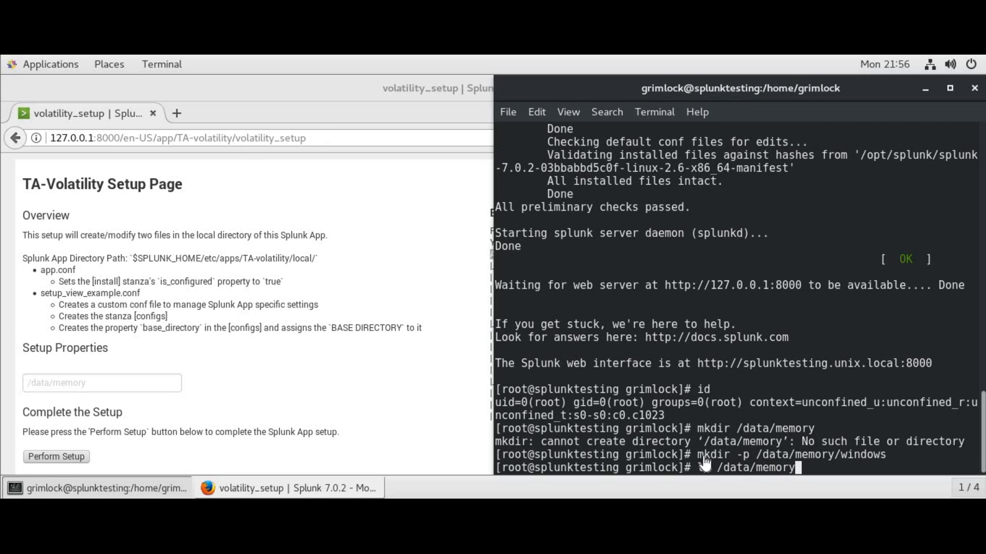
key(Return)
text(chown -R grimlock /data)
key(Return)
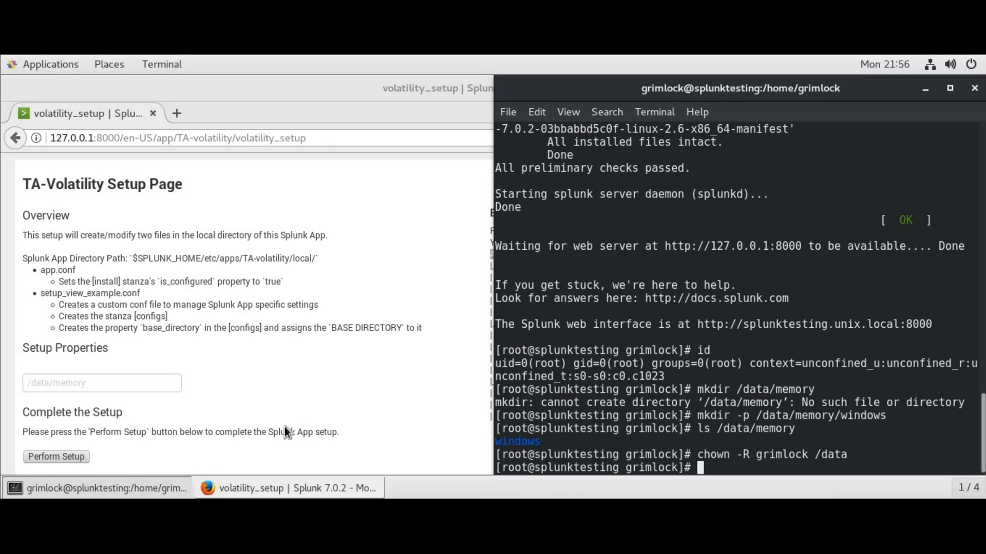
click(134, 382)
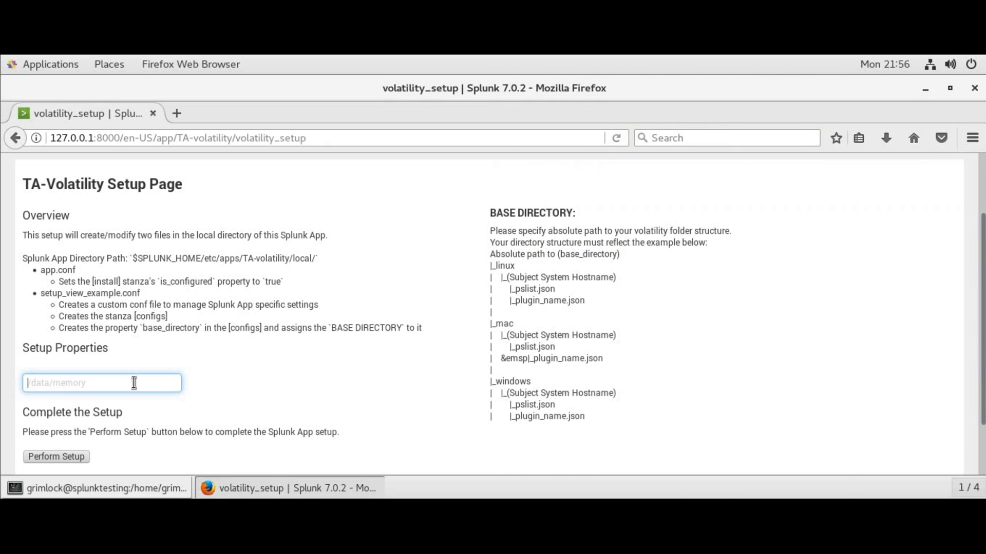
Enter /data/memory as the TA-volatility base directory and perform the setup
text(/data/memory)
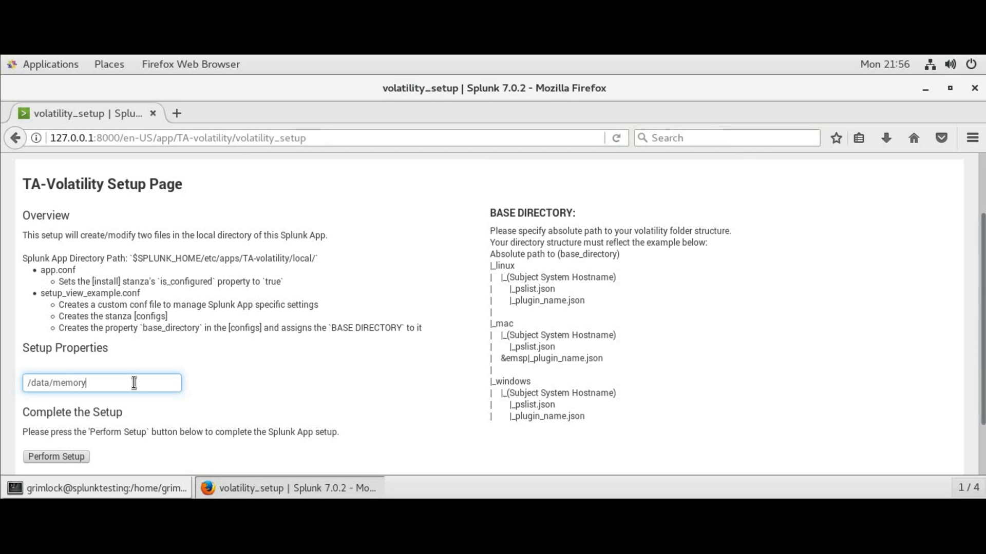
click(64, 459)
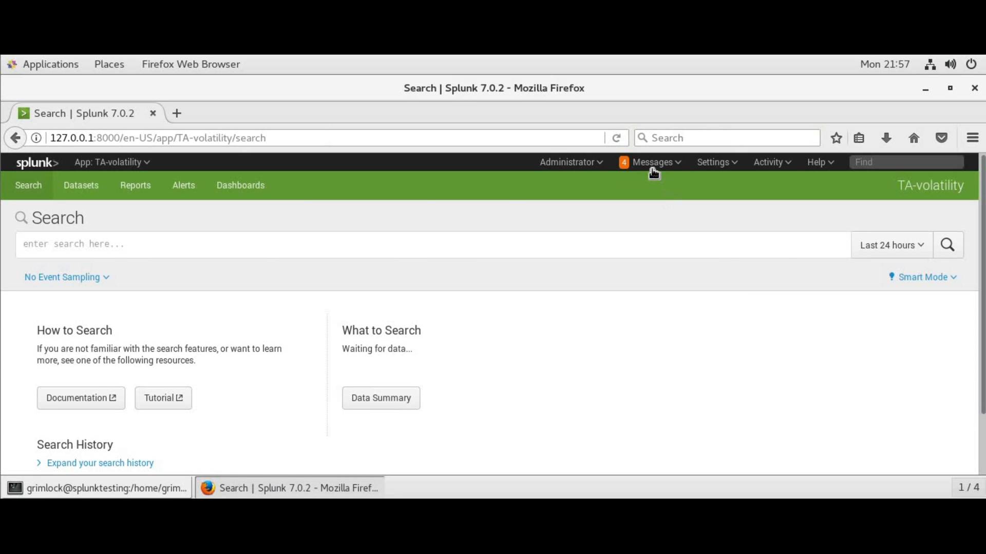
Follow the Messages restart link to Server controls and confirm restarting Splunk
click(651, 163)
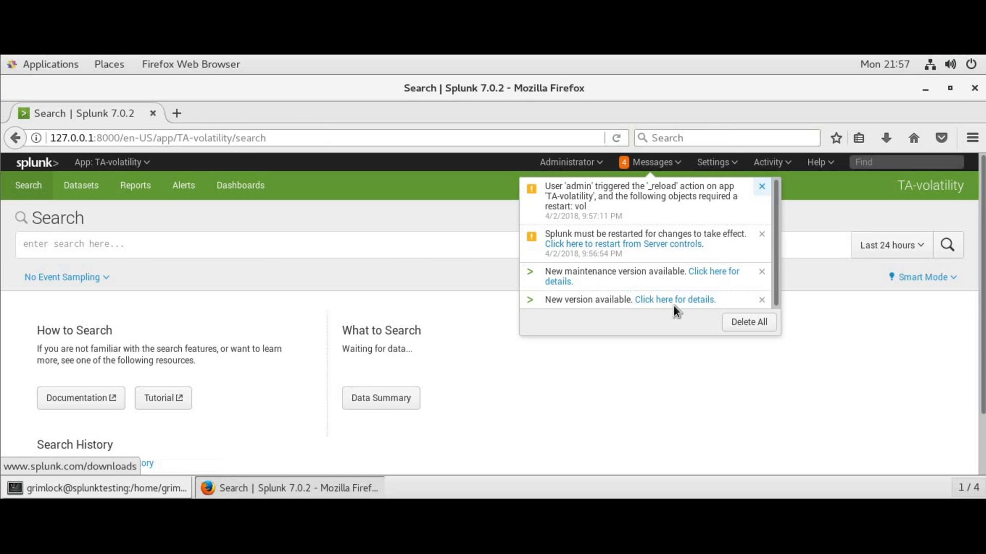
click(652, 246)
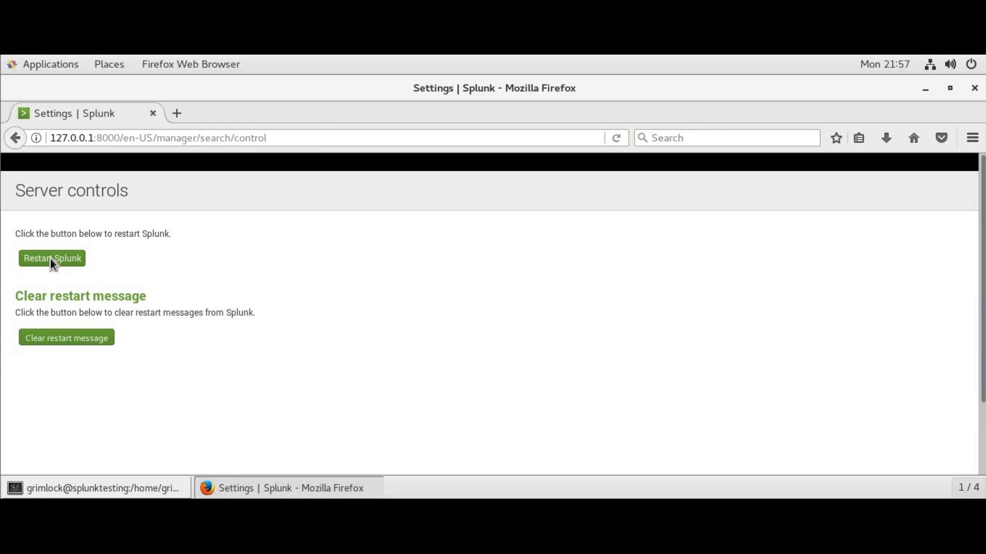
click(147, 264)
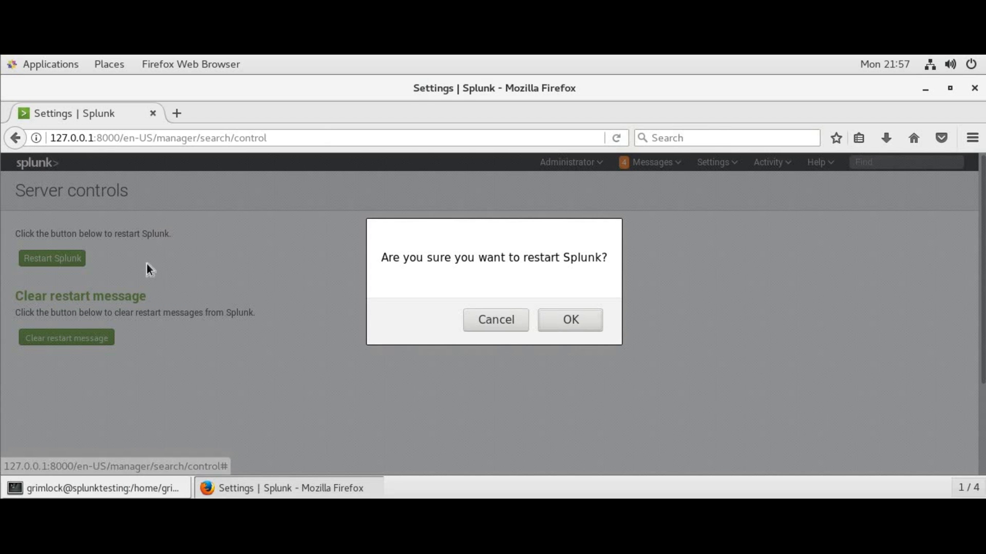
click(571, 324)
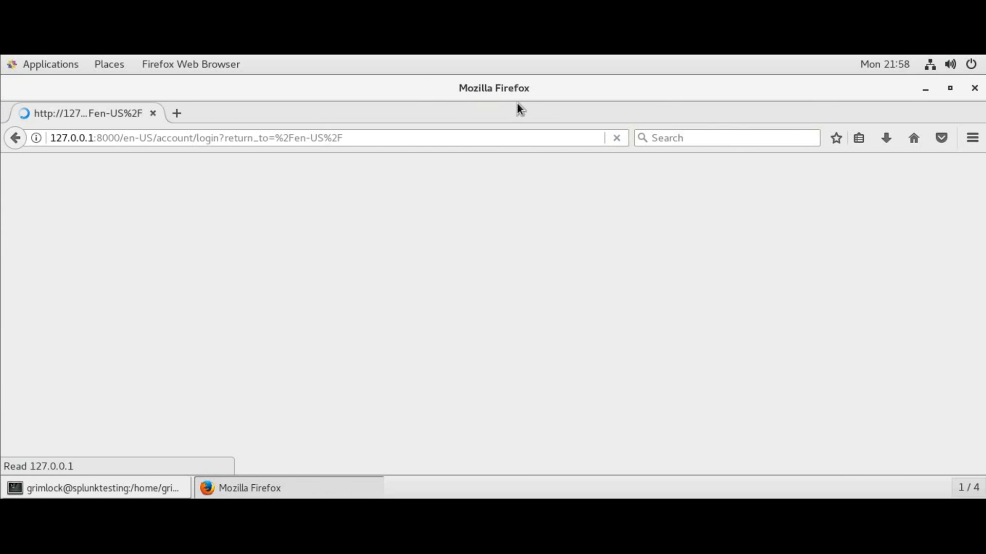
Snap the browser to the left half, log back in as admin, and open the TA-volatility app
drag(103, 185, 2, 203)
click(159, 339)
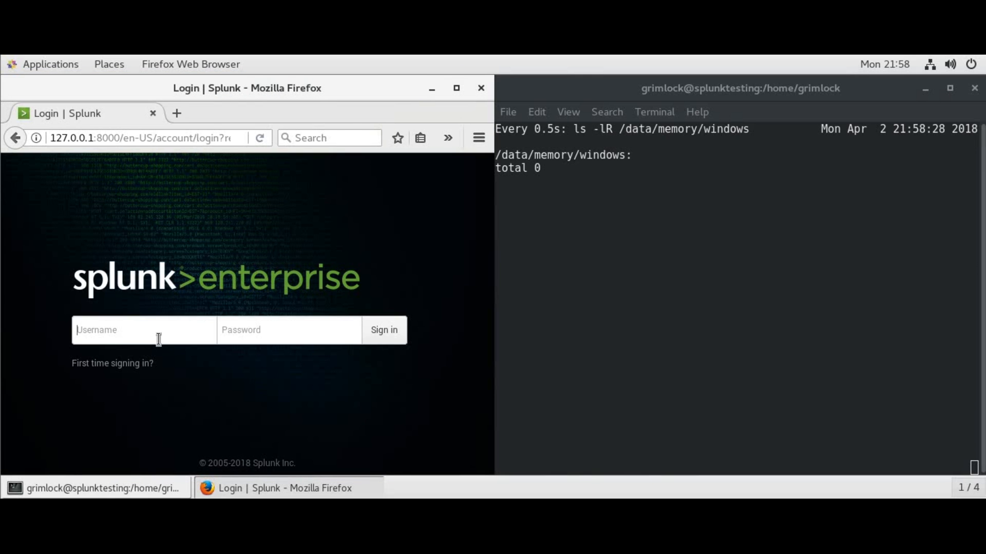
text(admin)
key(Tab)
text(changeme1)
key(Return)
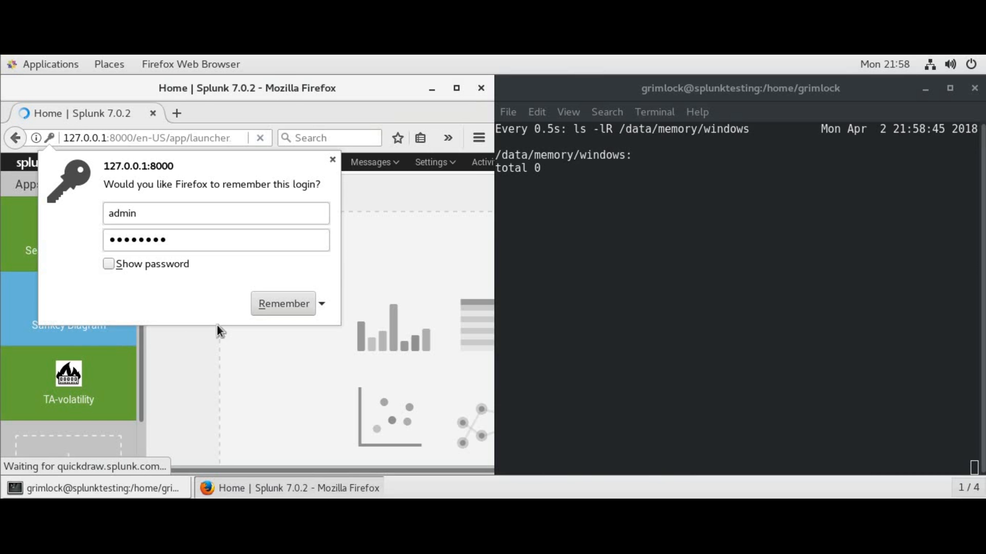
click(332, 161)
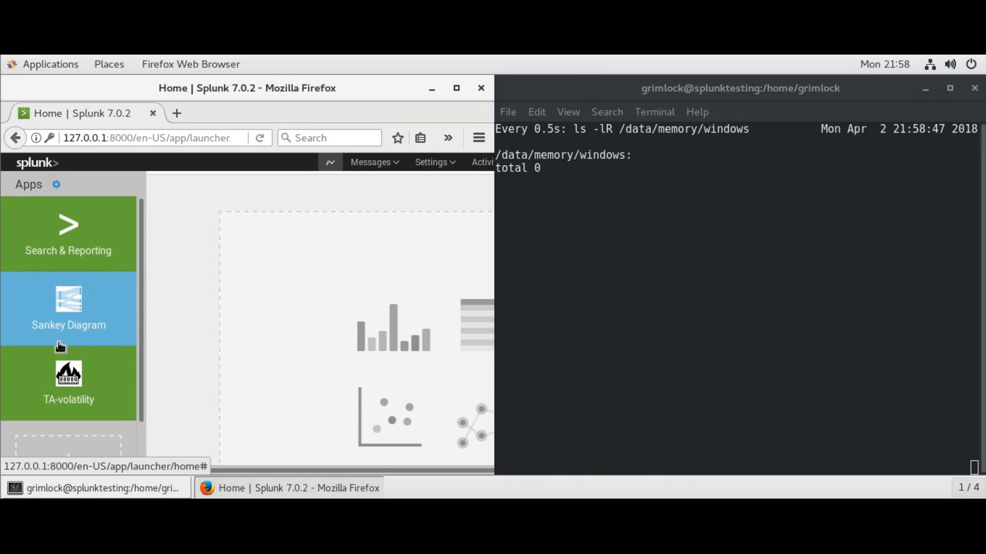
click(71, 393)
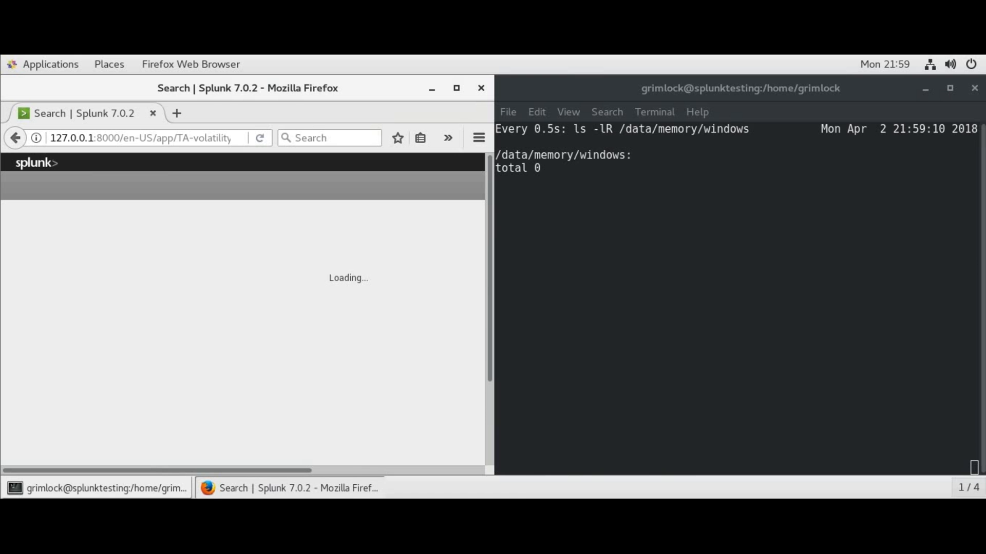
On the SIFT workstation, go up two folders with cd ../.. and list the contents
click(548, 424)
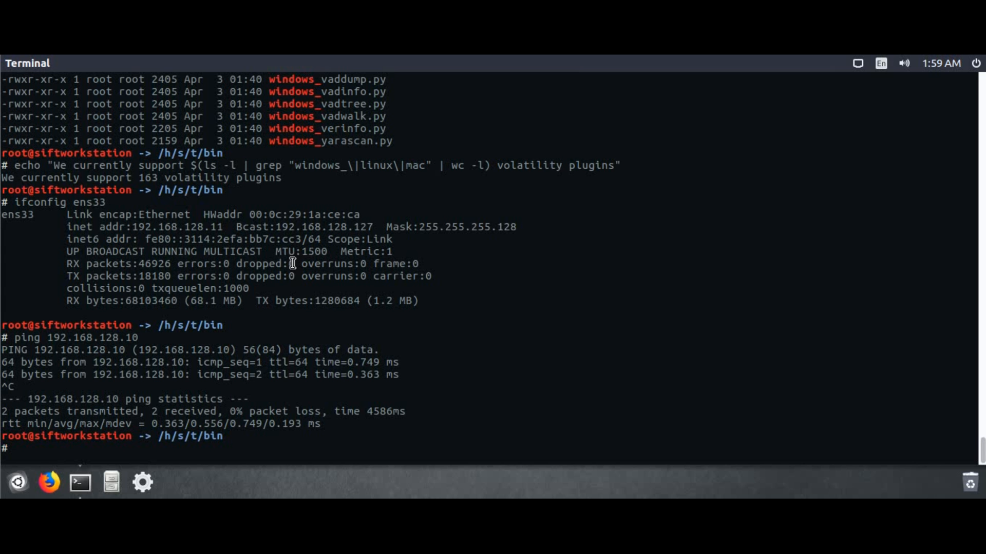
text(cd)
key(BackSpace)
key(BackSpace)
key(BackSpace)
text(cd ../..)
key(Return)
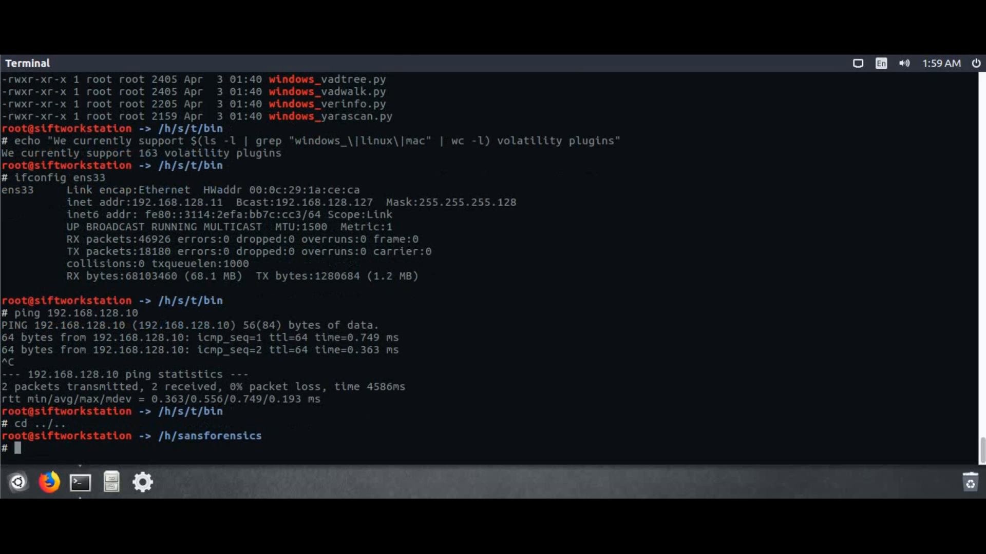
text(ls)
key(Return)
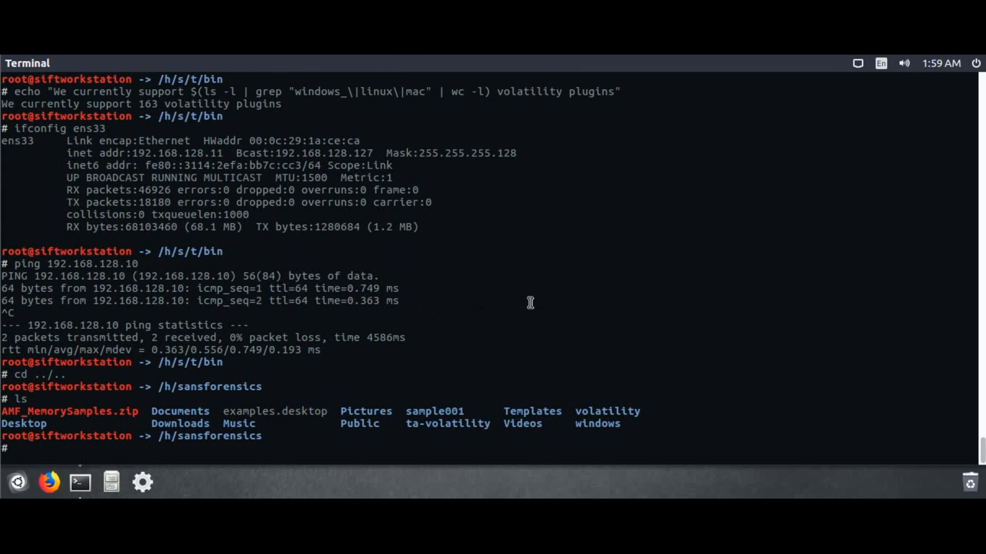
Copy sample001 recursively with scp to 192.168.128.10:/data/memory/windows/, entering the remote password
double_click(407, 410)
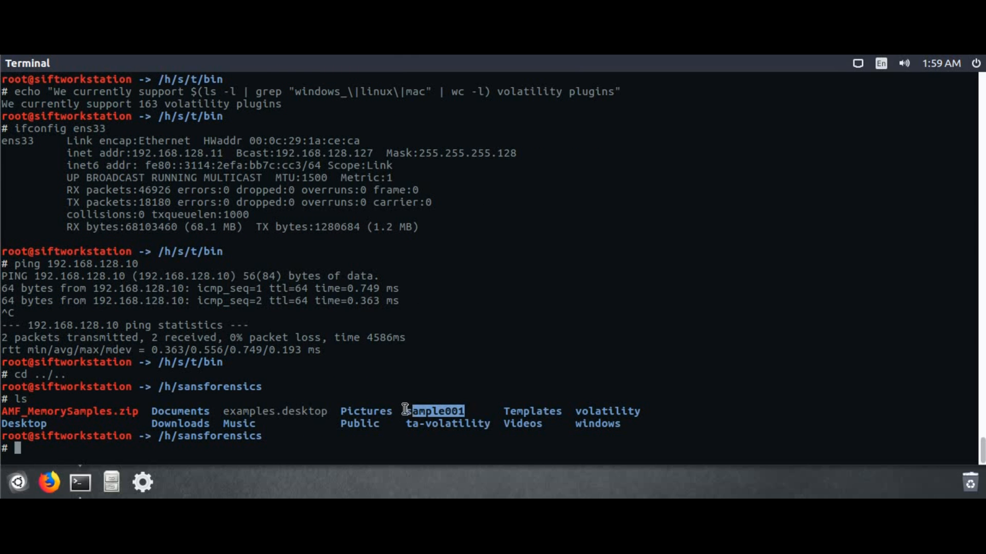
click(356, 445)
text(scp -r )
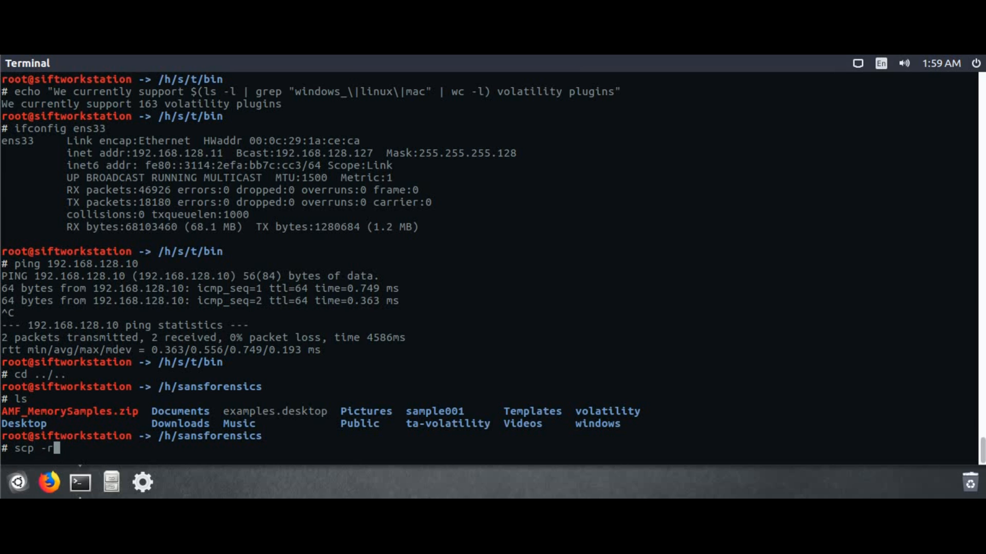
text(sample001 grimlo)
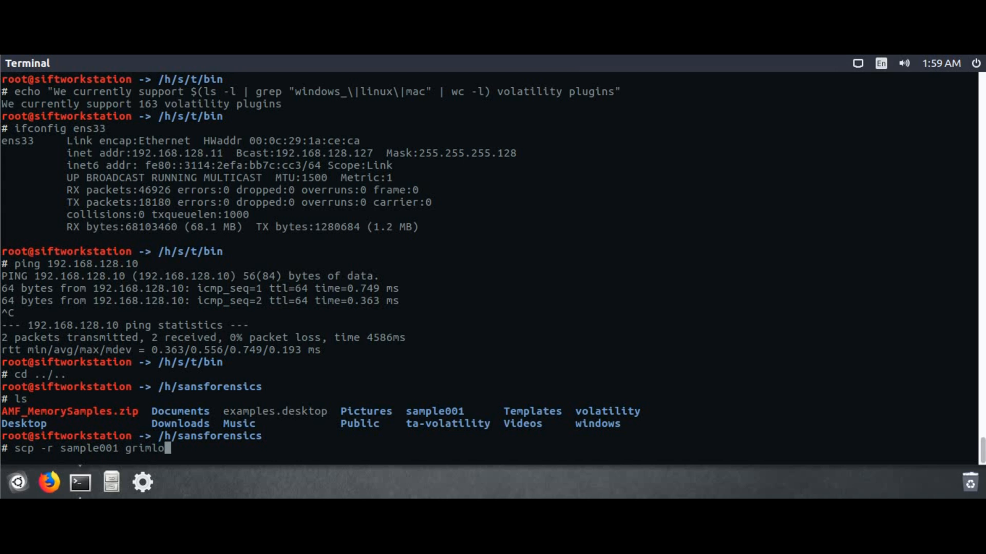
text(ck@)
text(@)
text(192)
text(.1)
text(68.)
text(128.10)
text(:/data/me)
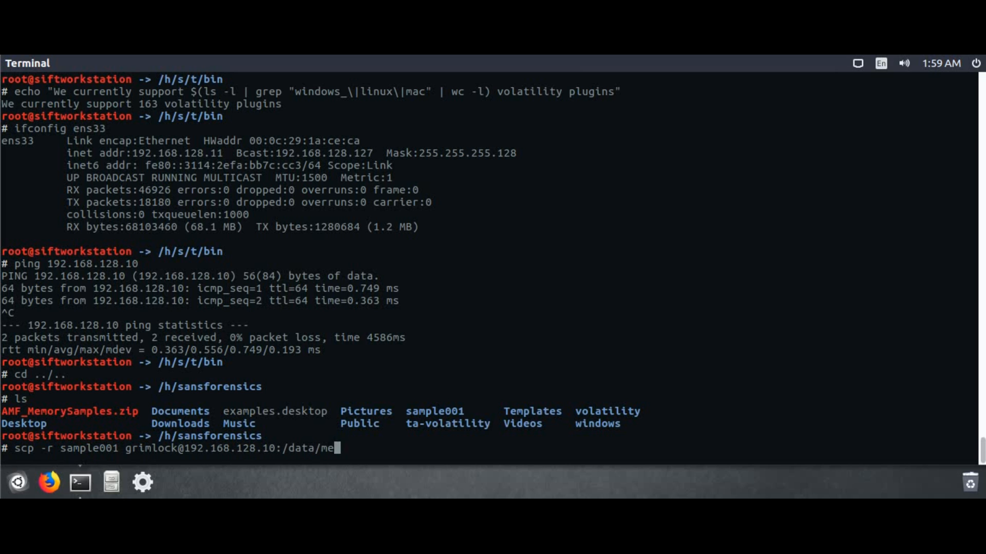
text(mory/windows/)
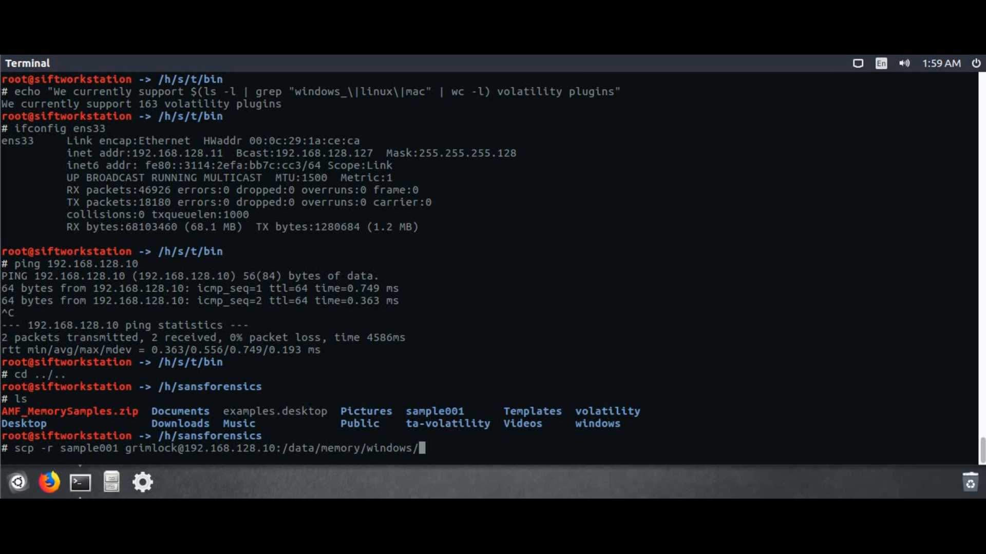
key(Return)
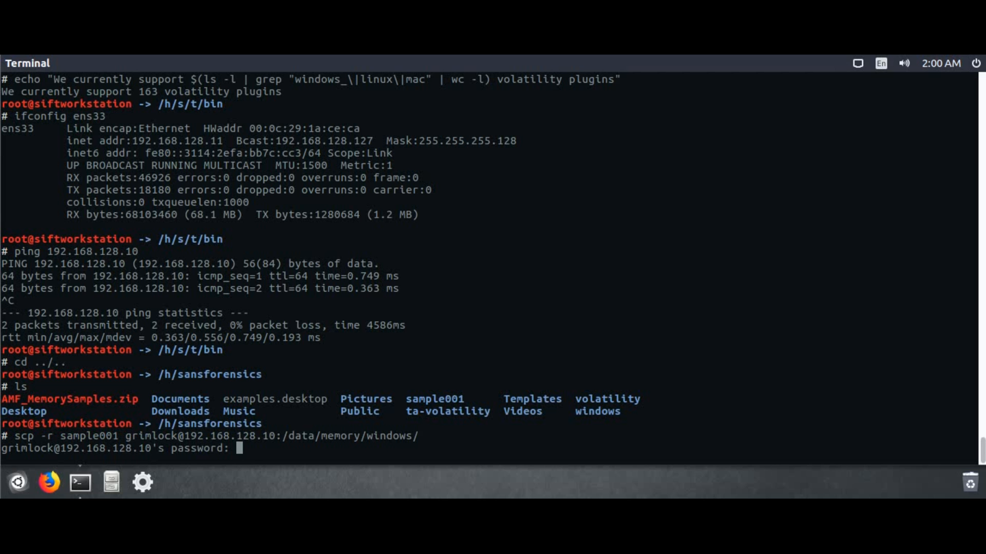
key(Return)
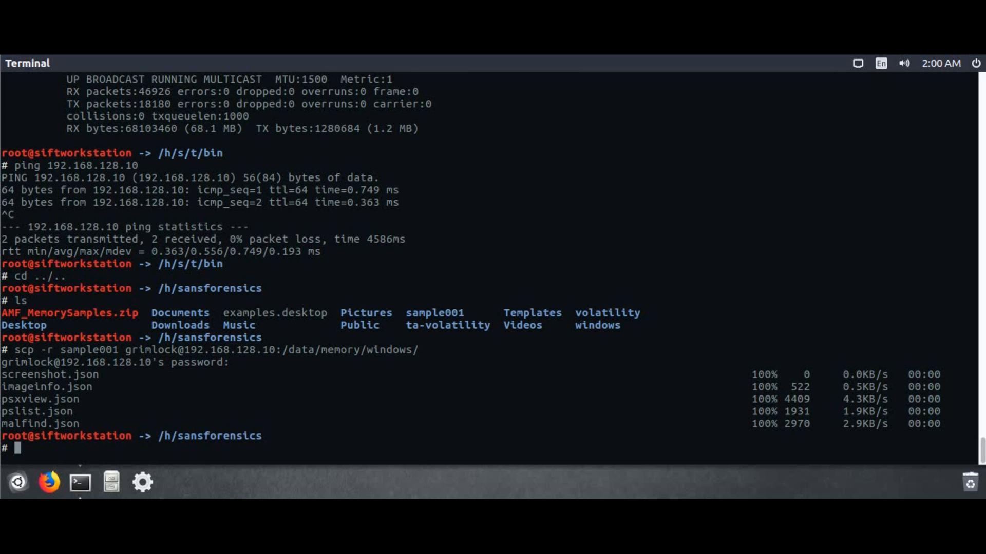
click(418, 445)
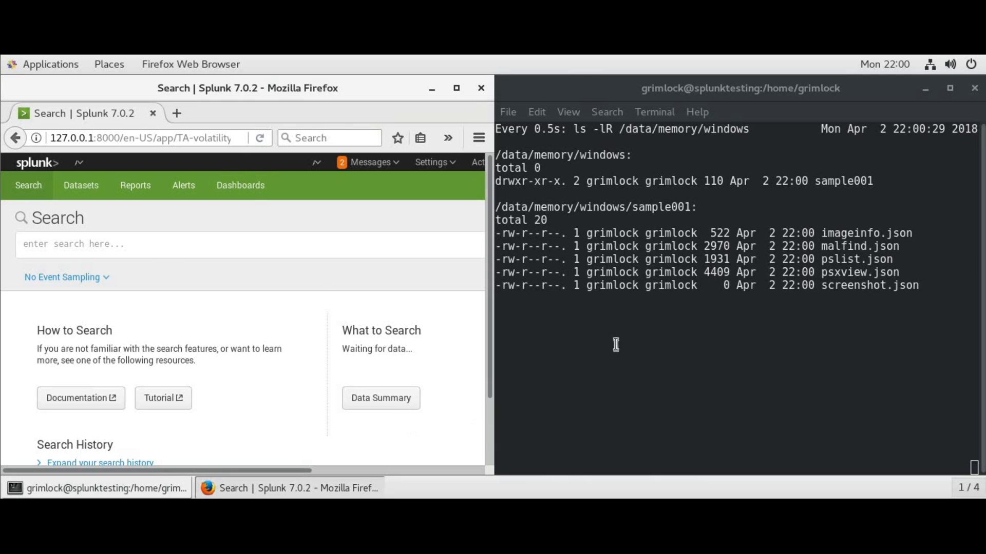
Run the search index::main source::volatility | stats count by sourcetype, with Firefox maximized
click(686, 288)
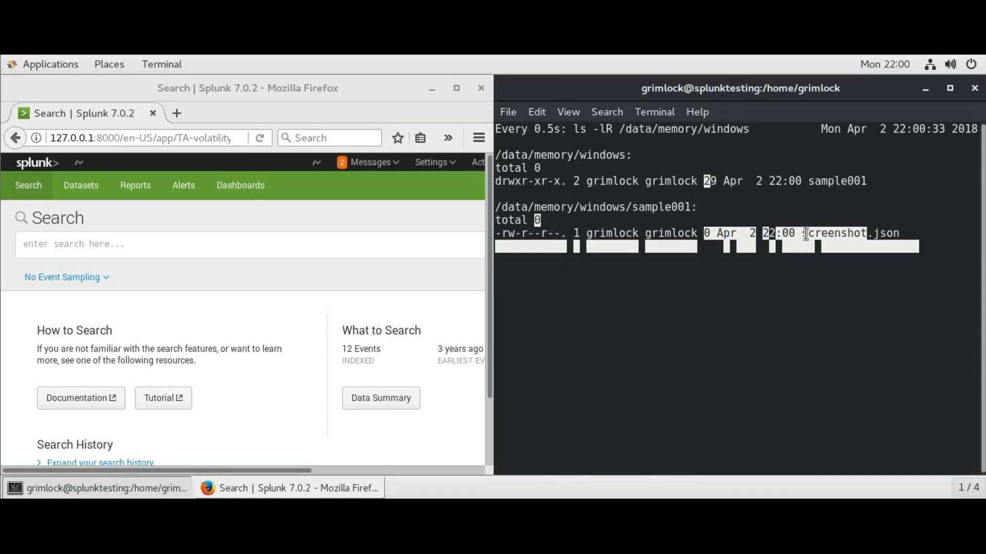
click(257, 245)
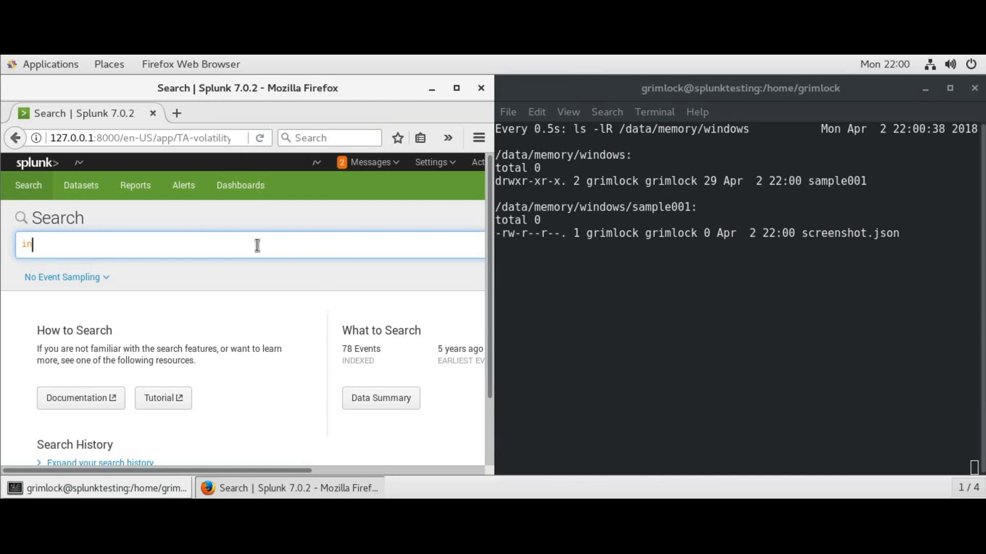
text(index::)
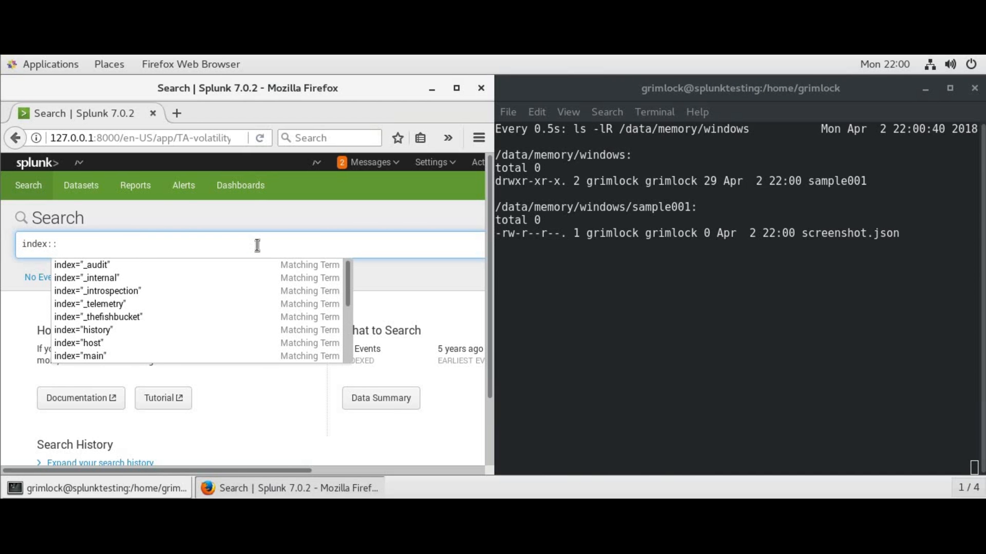
text(main )
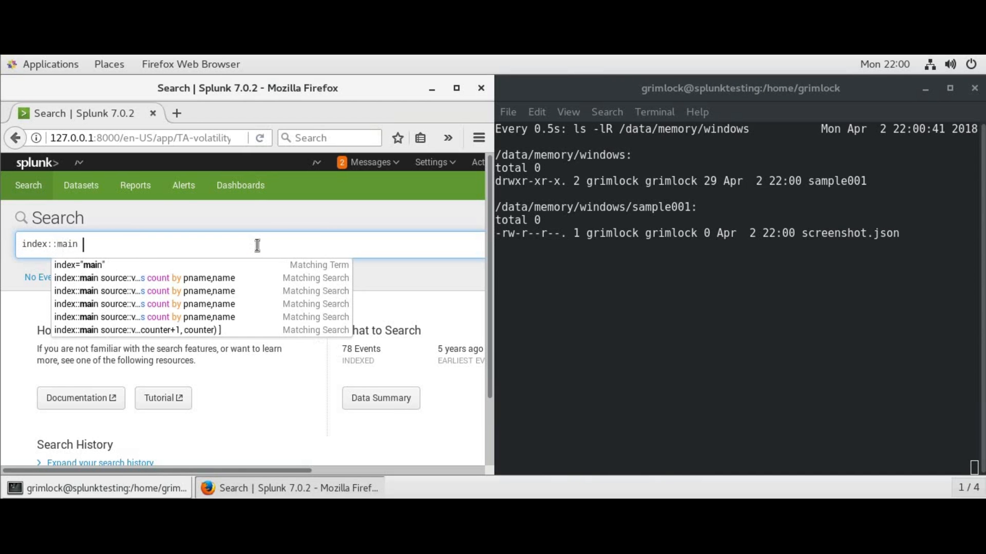
text(source::)
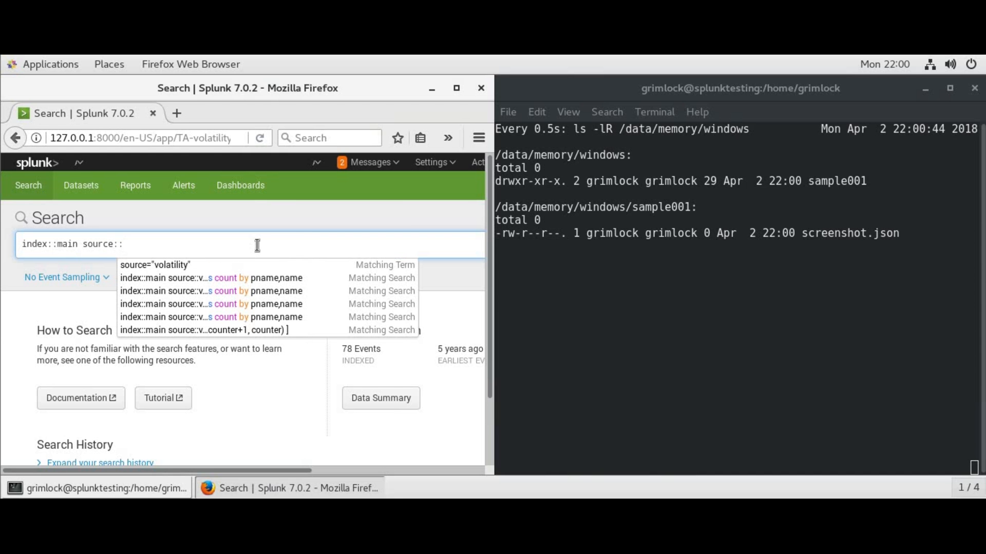
text(volatility )
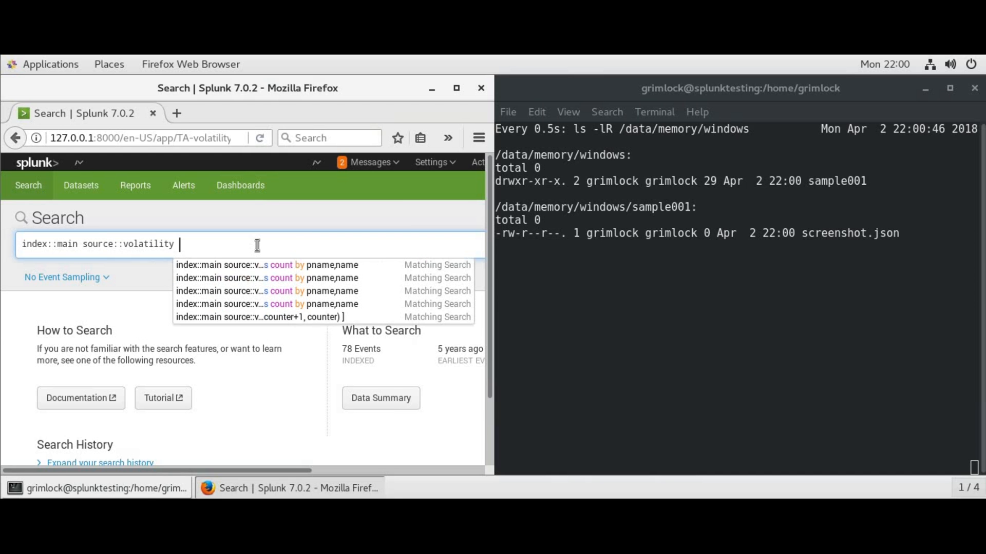
text(source)
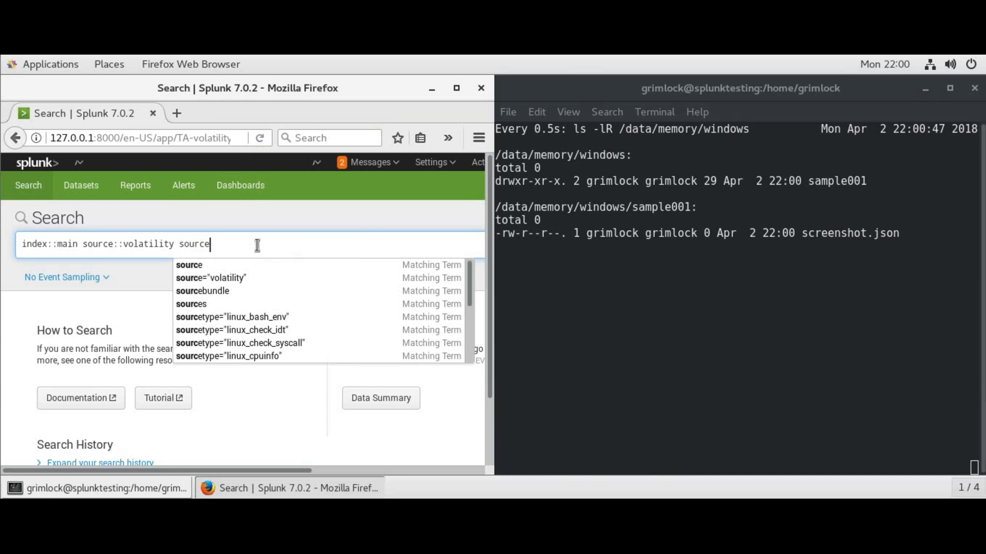
key(BackSpace)
key(BackSpace)
key(BackSpace)
key(BackSpace)
key(BackSpace)
key(BackSpace)
text(| s)
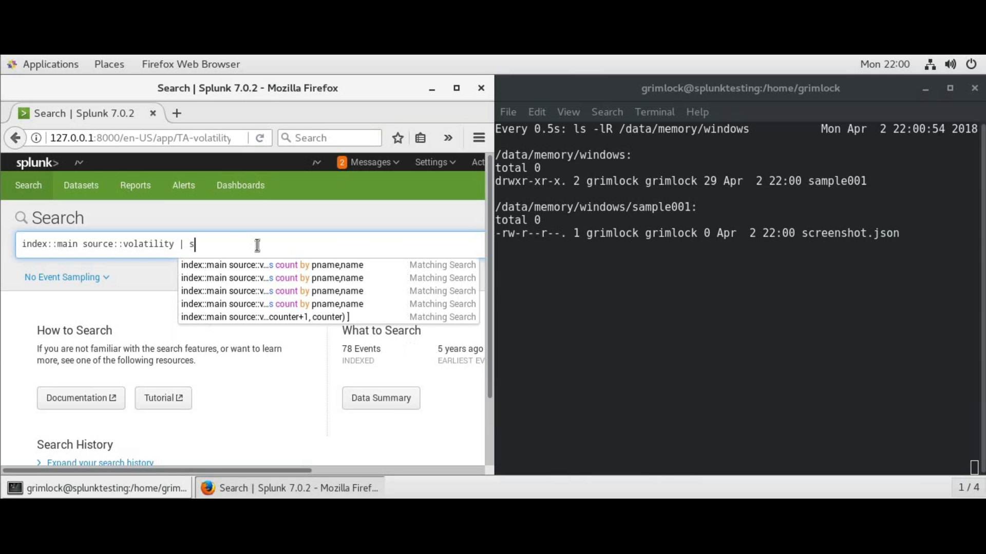
text(tats count )
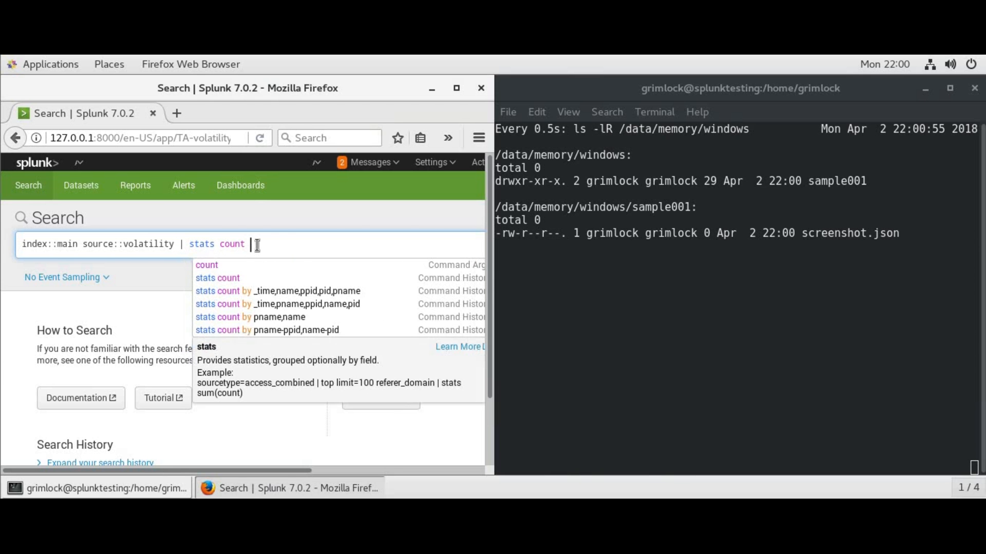
text(by sourcetype)
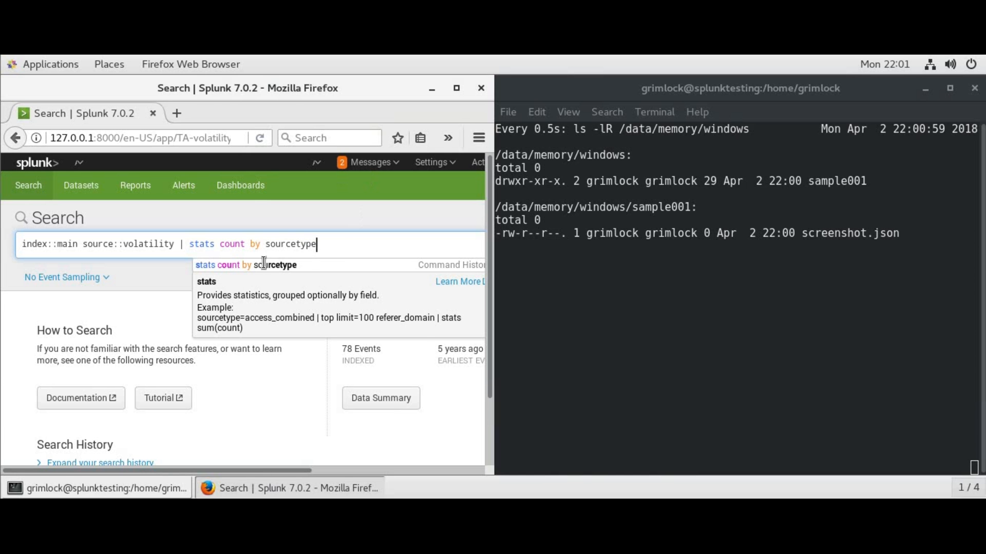
click(264, 263)
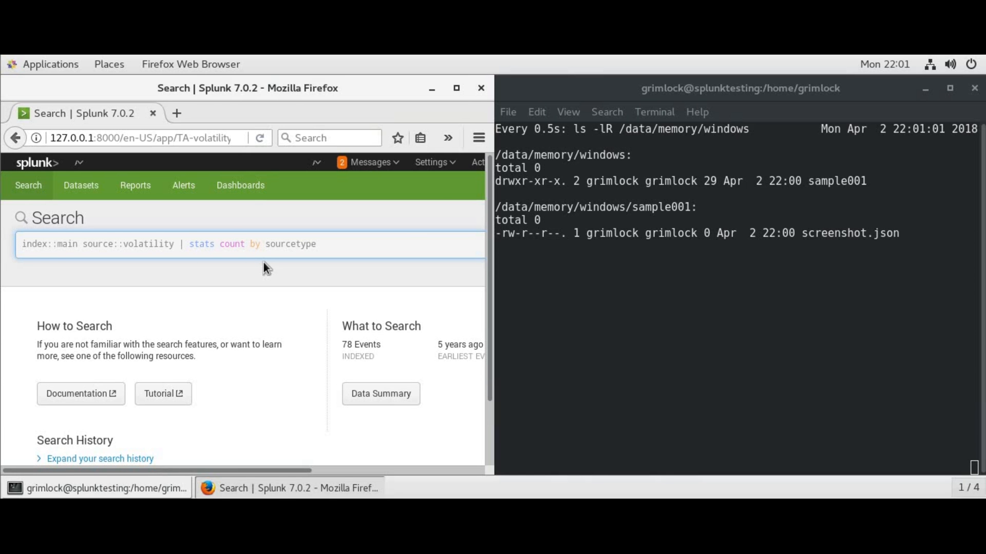
click(456, 90)
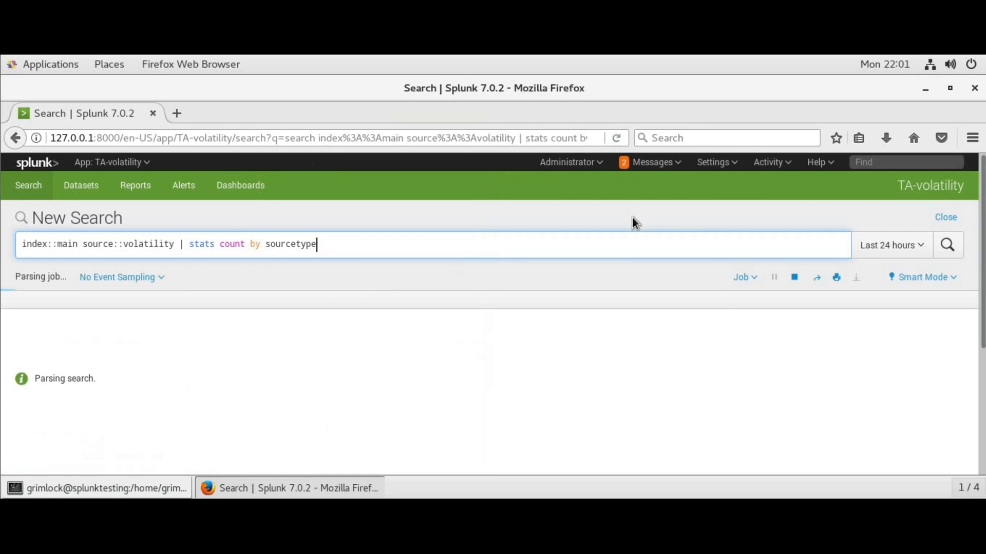
Set the search time range to All time, giving 78 events across the four Windows sourcetypes
click(872, 245)
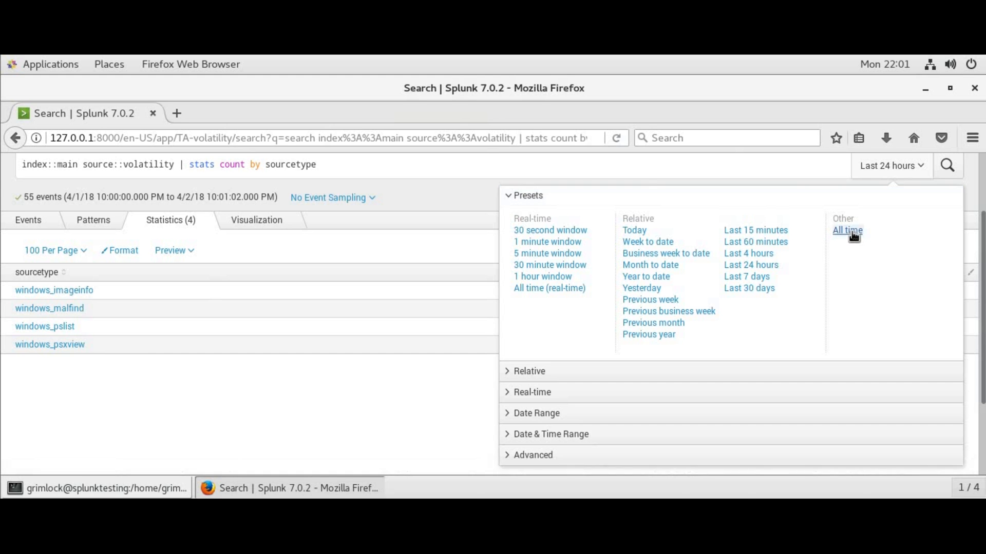
click(852, 232)
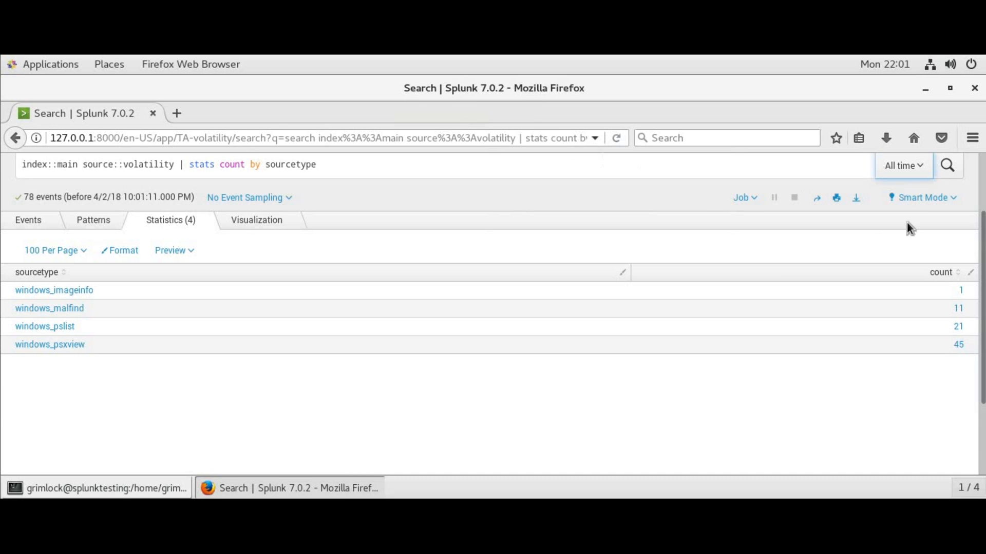
scroll(982, 245, up, 2)
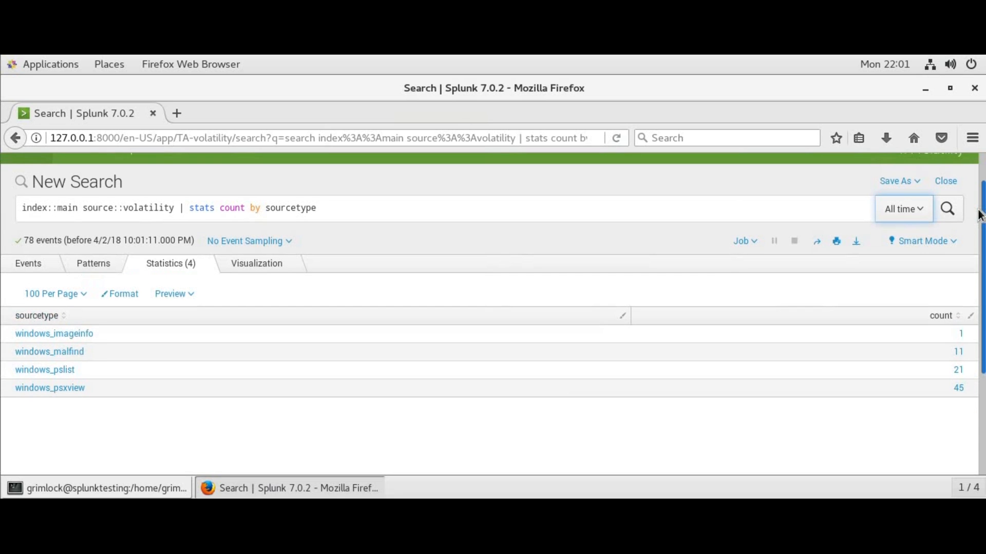
Replace the stats part of the query with sourcetype::windows_pslist and run it, listing 21 events
click(357, 203)
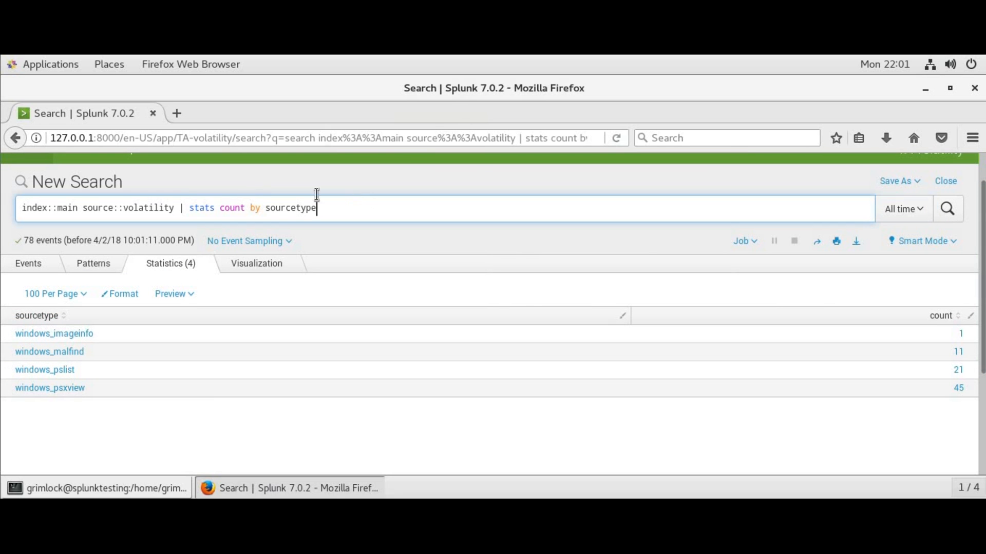
key(ctrl+a)
shift+click(180, 207)
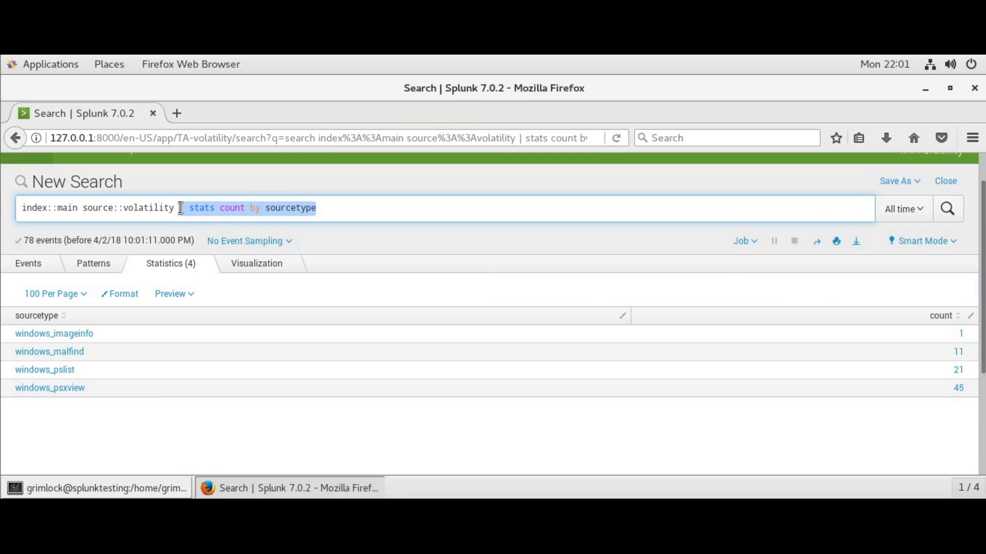
text(sour)
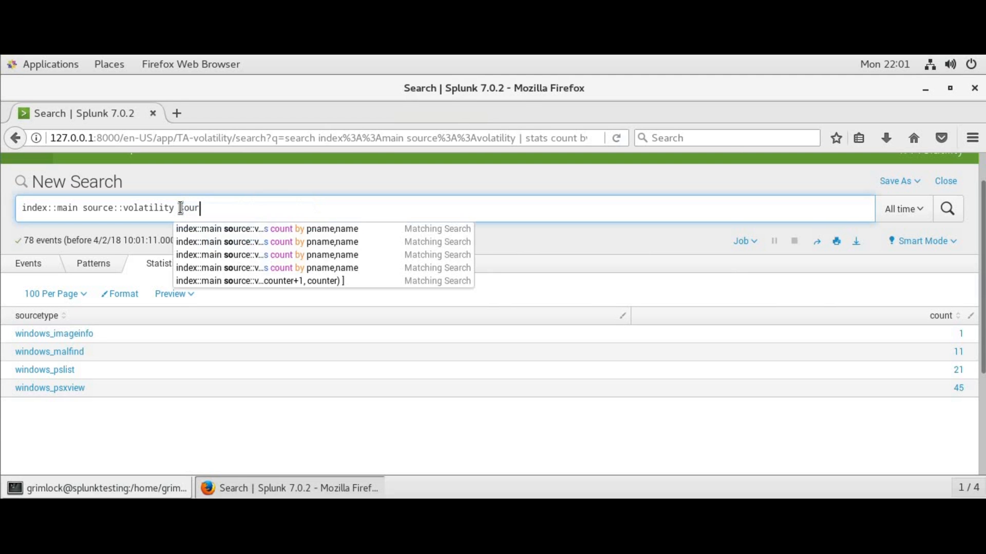
text(cetype::win)
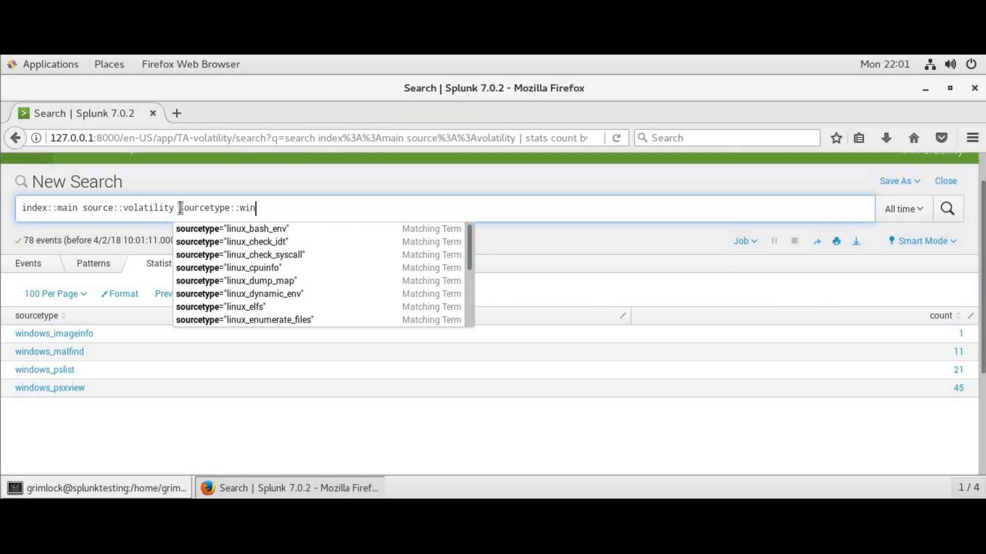
text(dows_pslist)
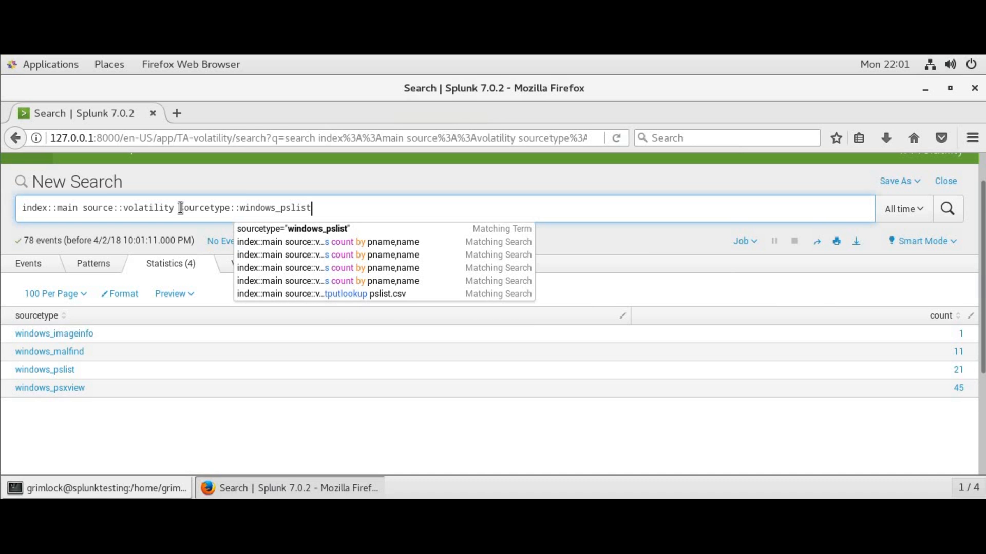
key(Return)
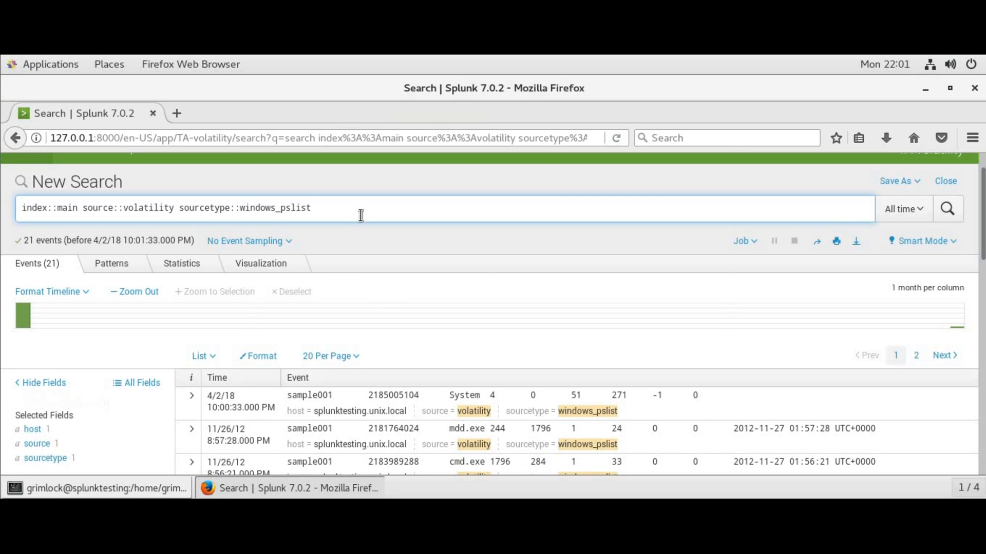
Append '| table image,name,pid,ppid | join ppid [ search index::main sourcetype::windows_pslist source::volatility ]' to the query
text(| table )
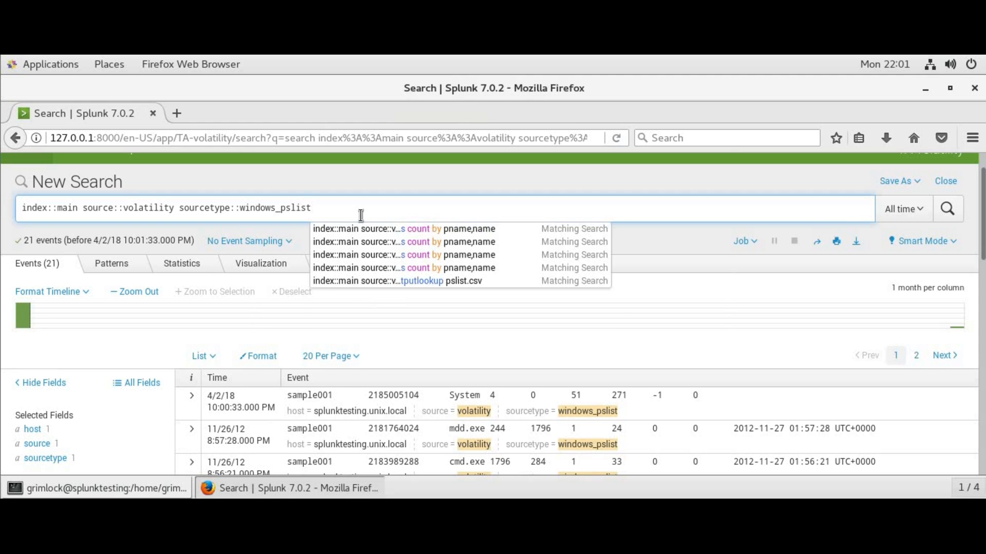
text(image)
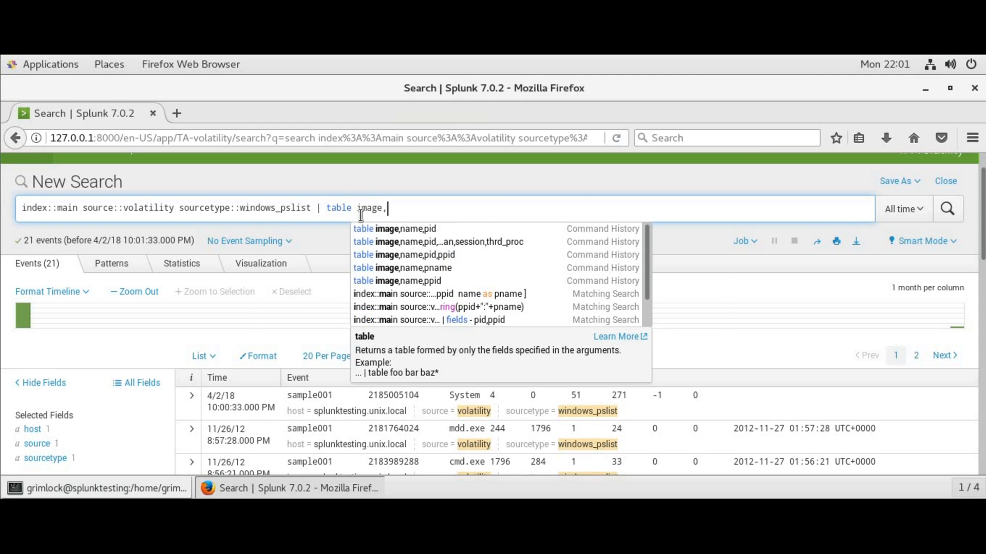
text(,name,)
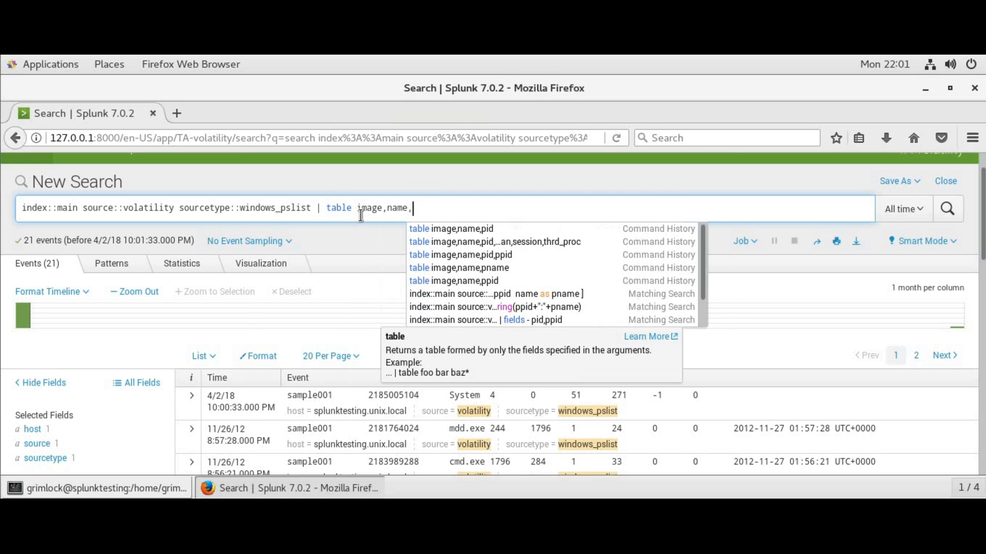
text(pid,ppid |)
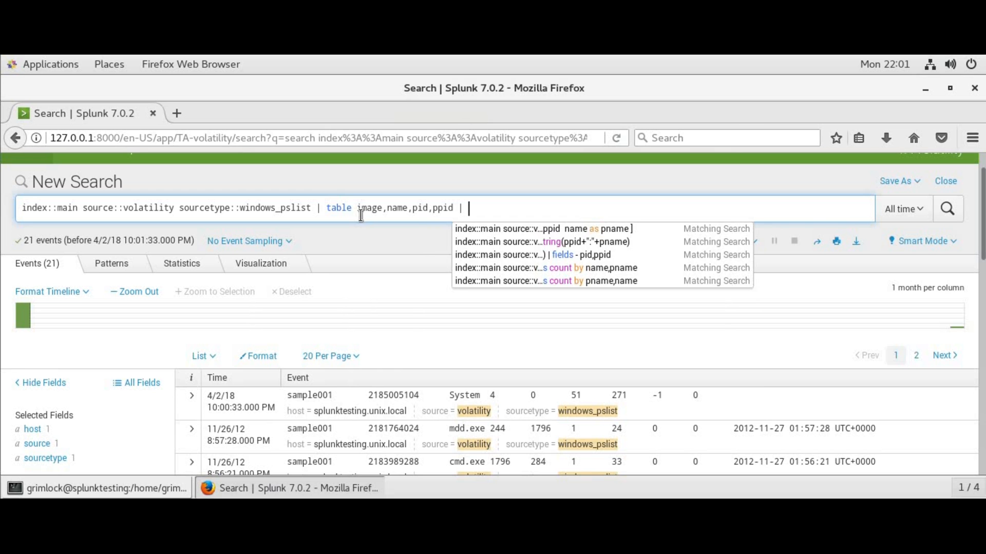
text( join ppid )
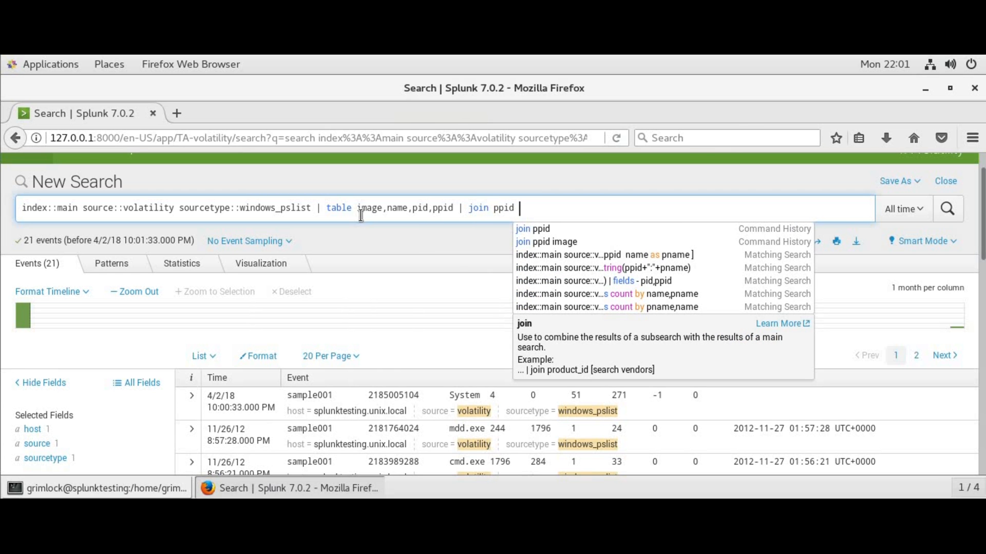
text([ search ind)
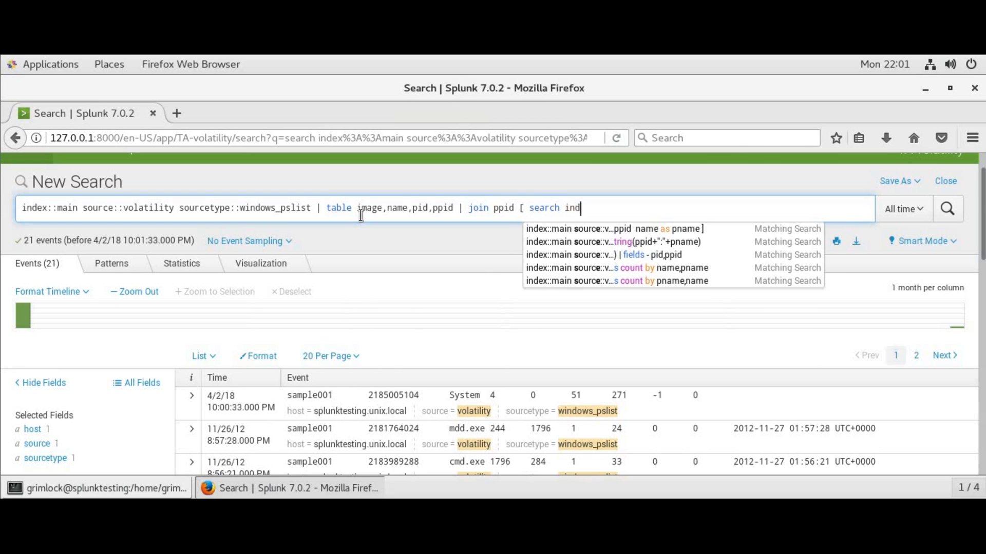
text(ex::main sourc)
text(etype::)
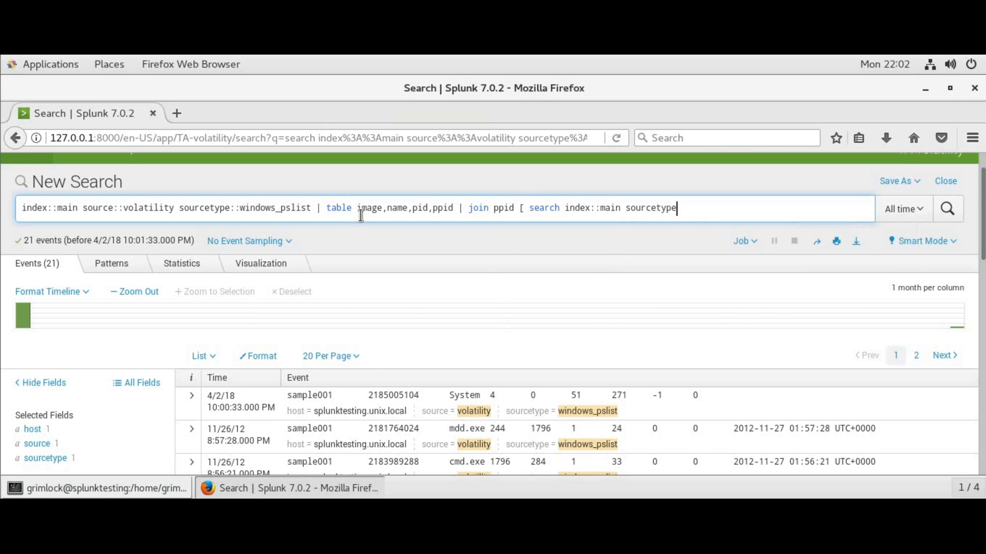
text(windows)
text(_pslist )
text(source::volati)
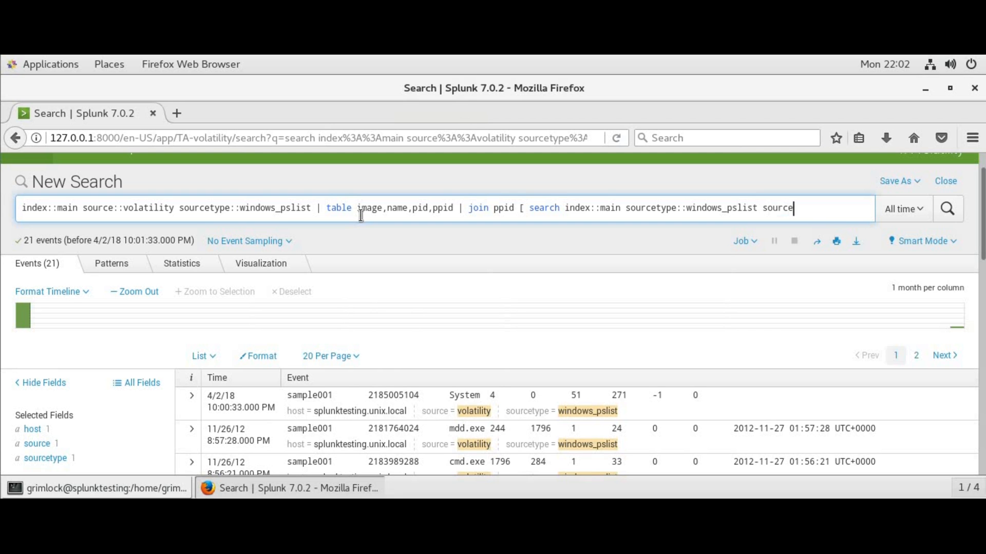
text(lity)
text( ])
Make the subsearch table image,name,pid and rename pid as ppid and name as pname, then run stats count by name,pname
key(BackSpace)
key(BackSpace)
text(| table )
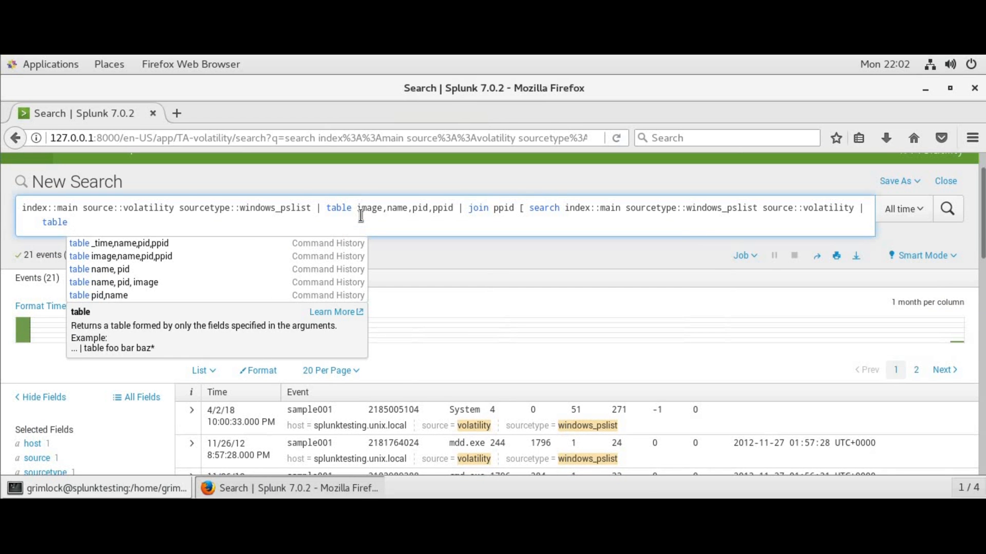
text(image,)
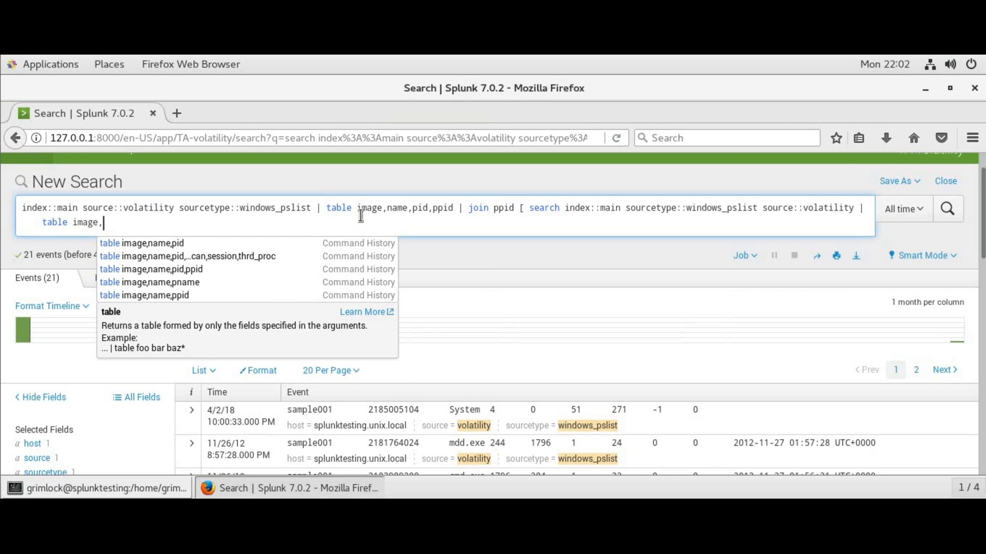
text(name,)
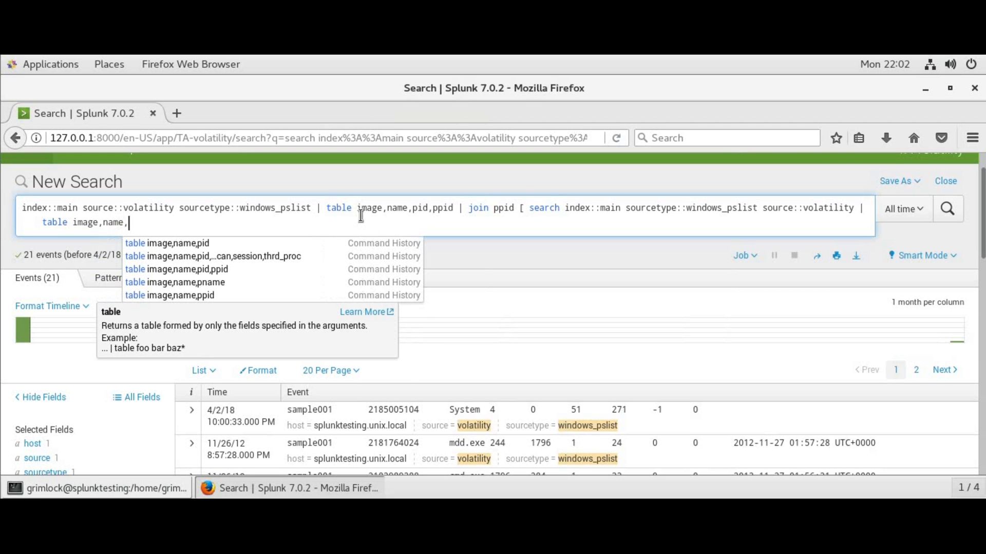
text(pid ])
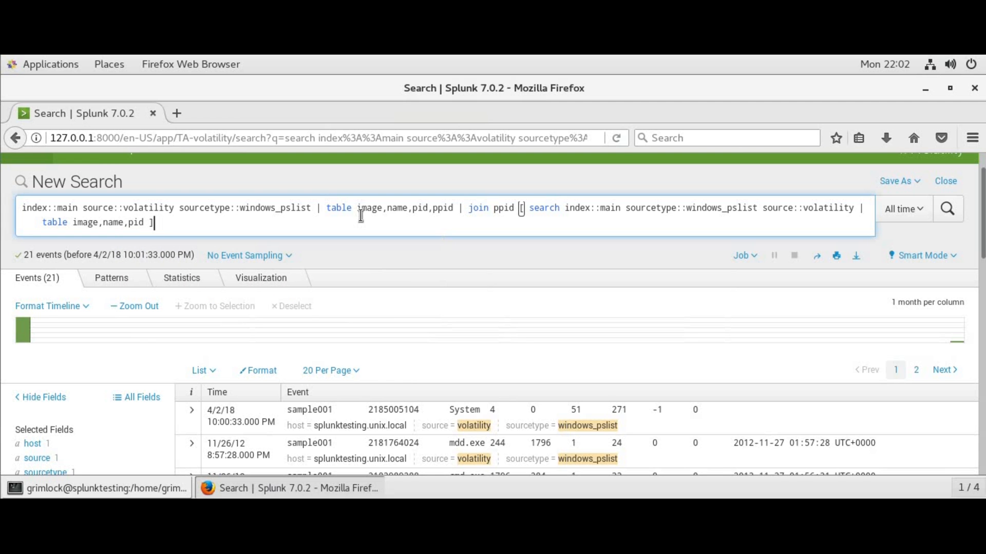
key(BackSpace)
text(| rename pid as ppid )
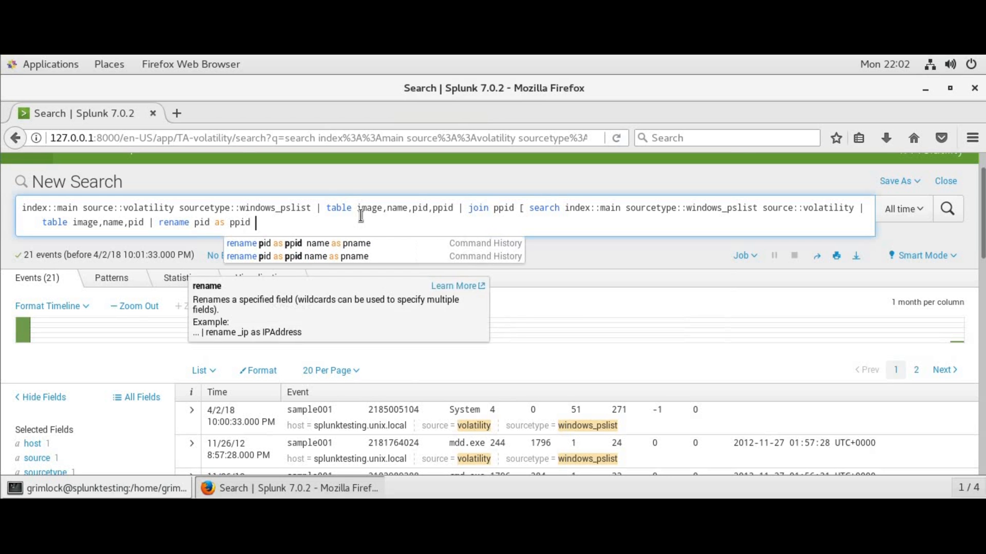
text(name as pname)
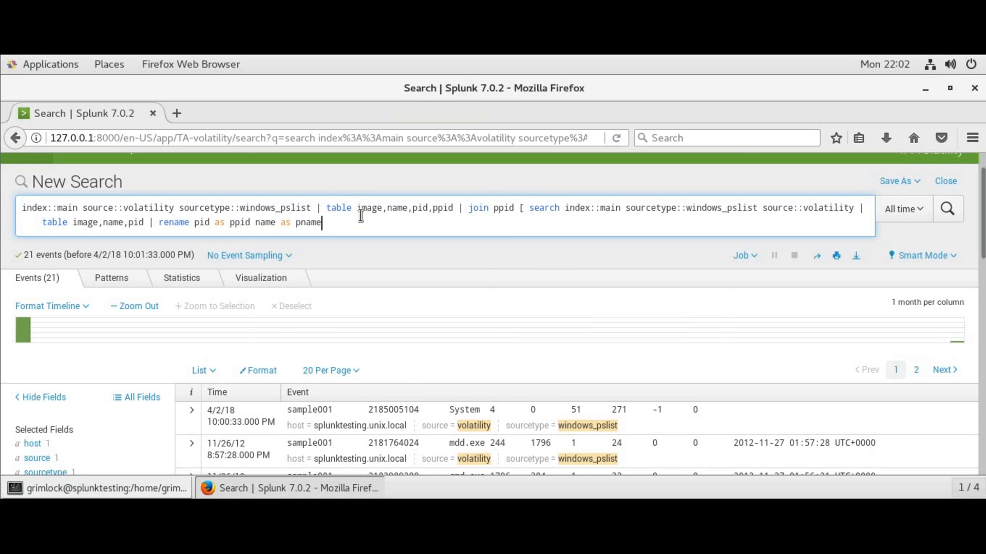
text( ] |)
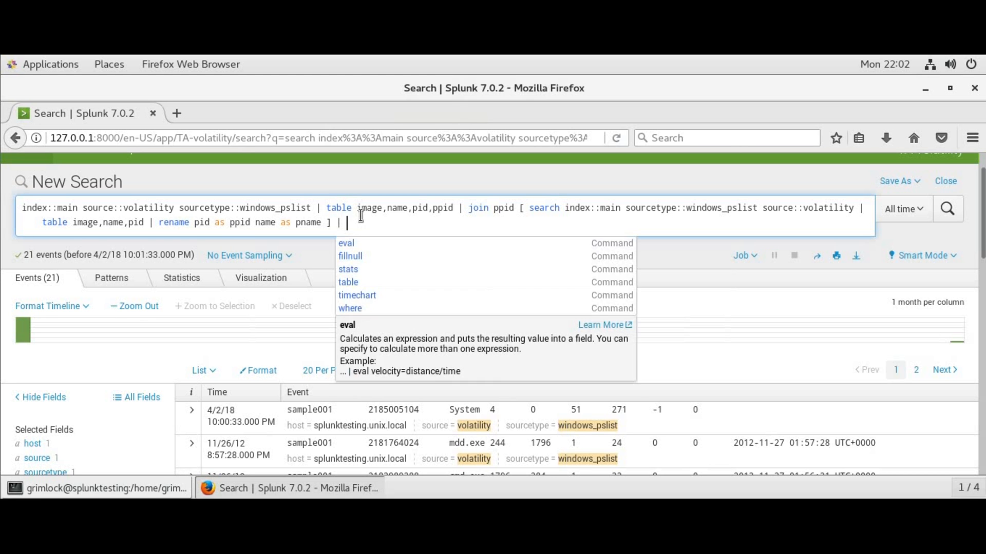
text( stat cou)
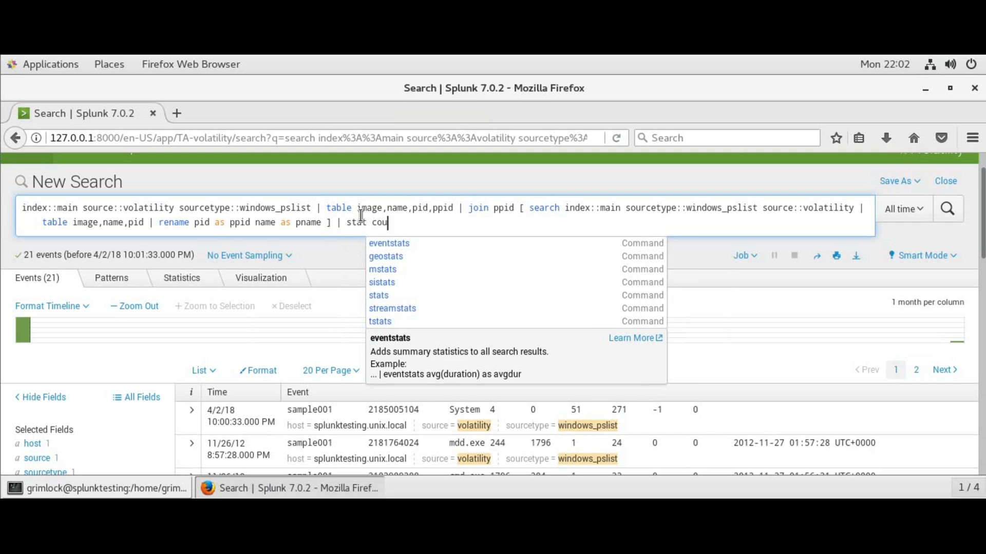
text(nt by name,pname)
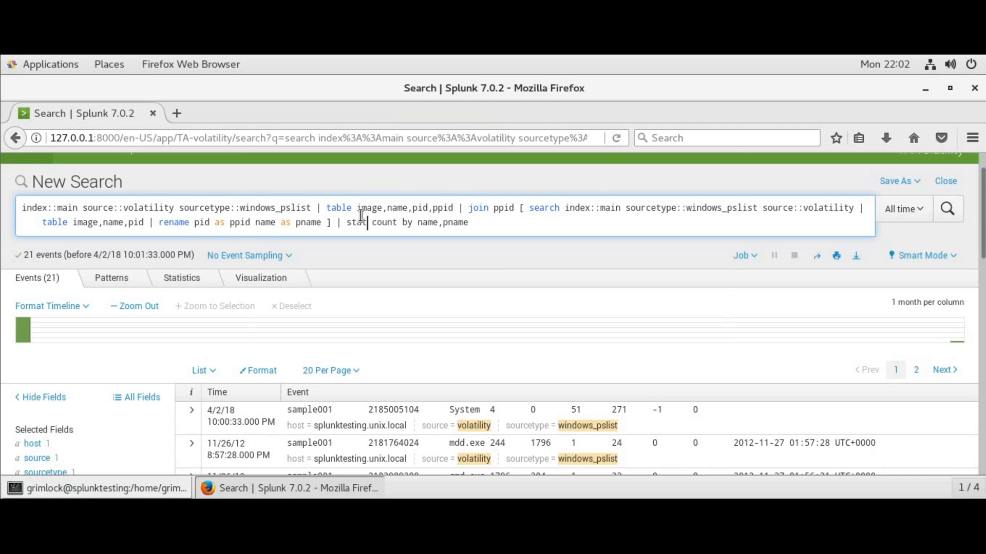
text(s)
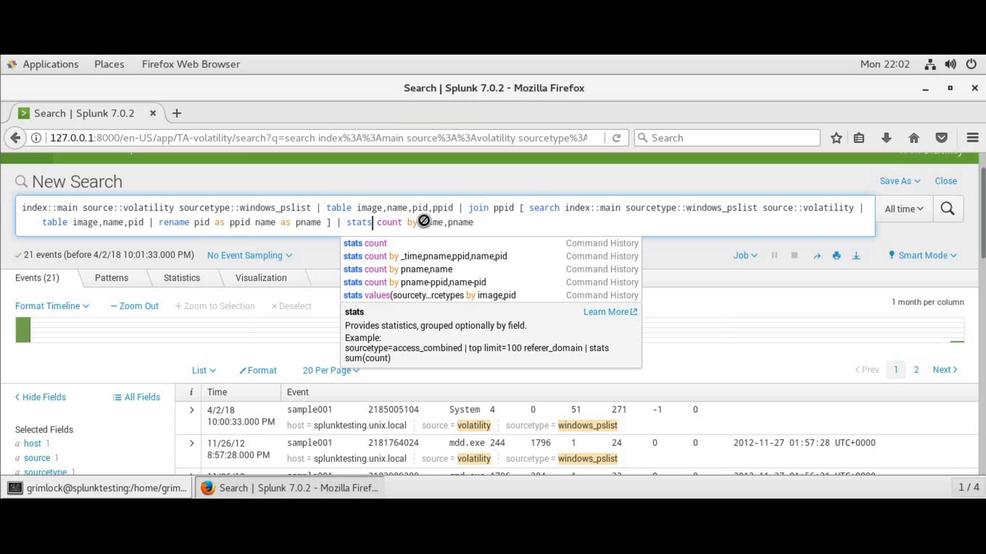
key(Return)
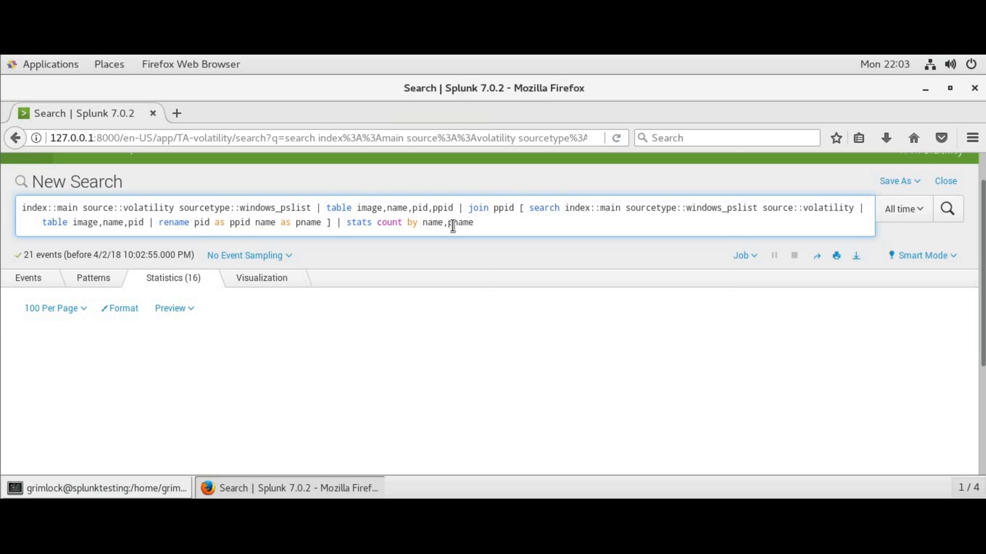
Regroup the count by pname,name, rerun the search, and format the query onto multiple lines
click(453, 222)
key(BackSpace)
key(Left)
key(Left)
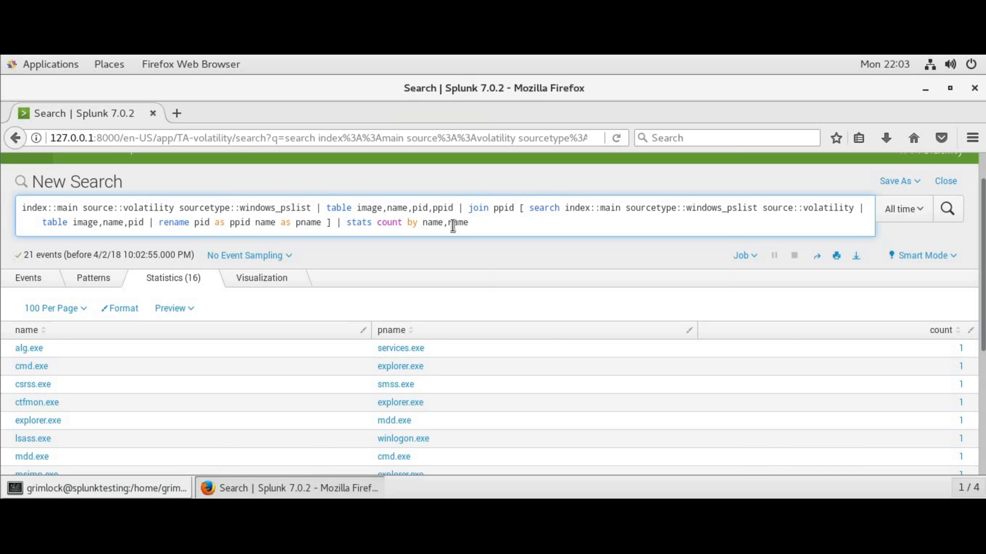
text(p)
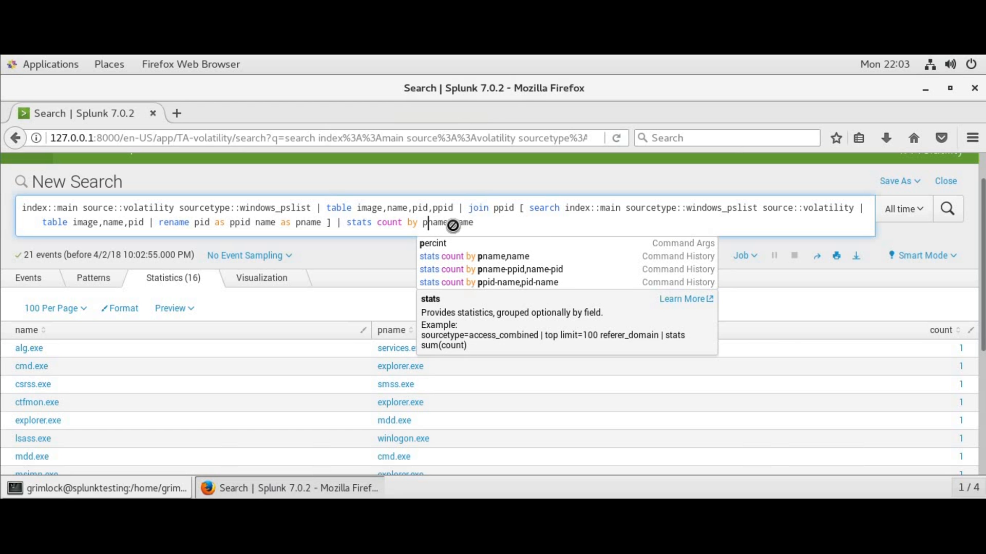
key(Return)
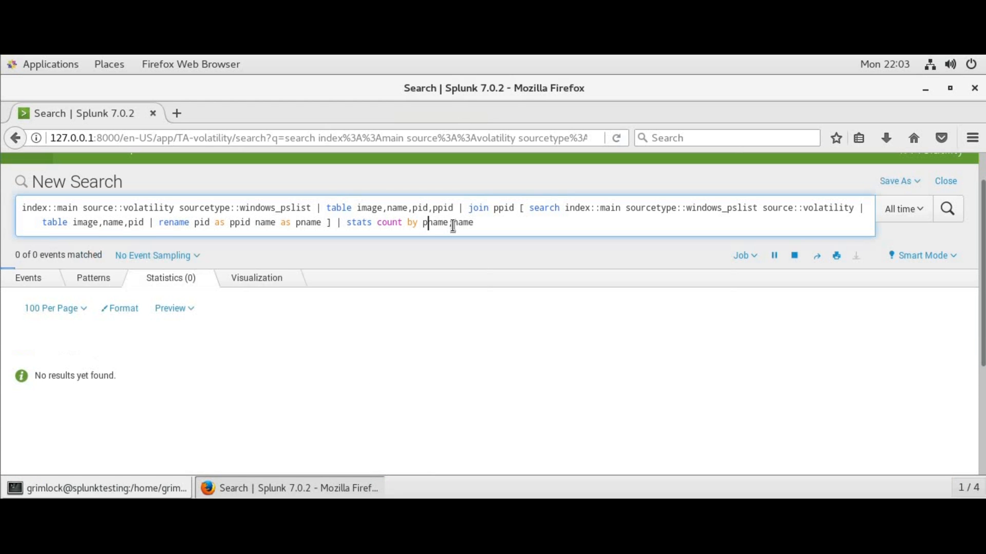
key(ctrl+backslash)
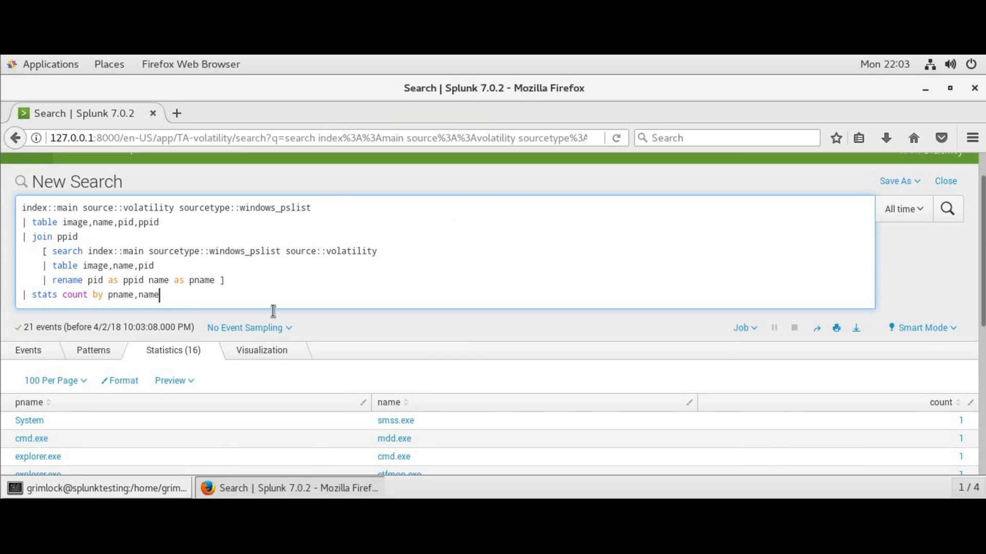
Chart the 16 results as a Sankey diagram in the Visualization view
click(276, 351)
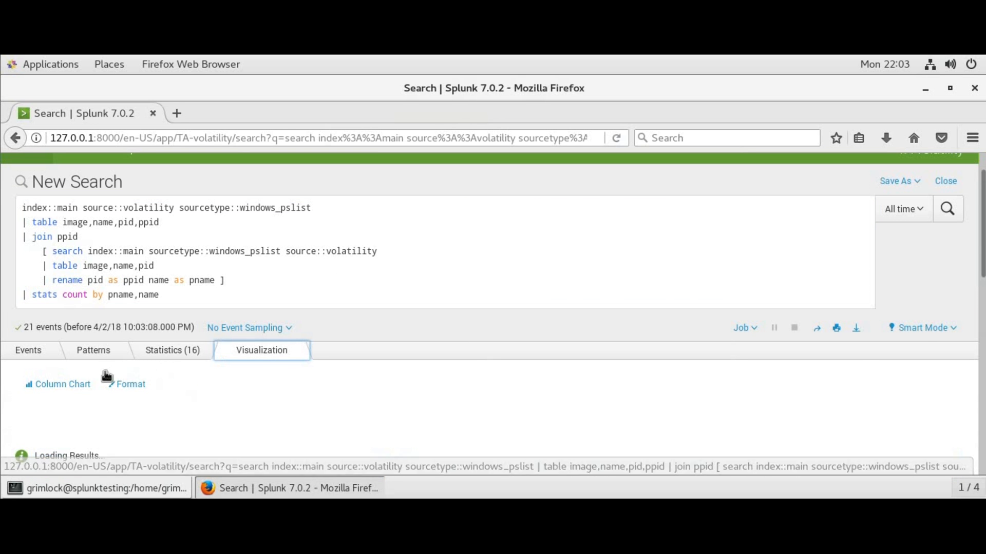
click(71, 385)
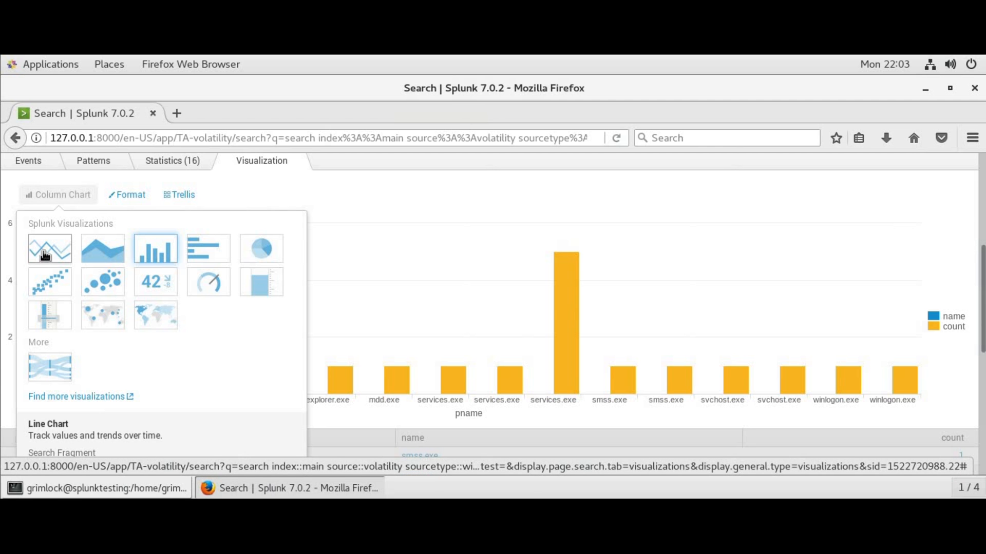
click(57, 382)
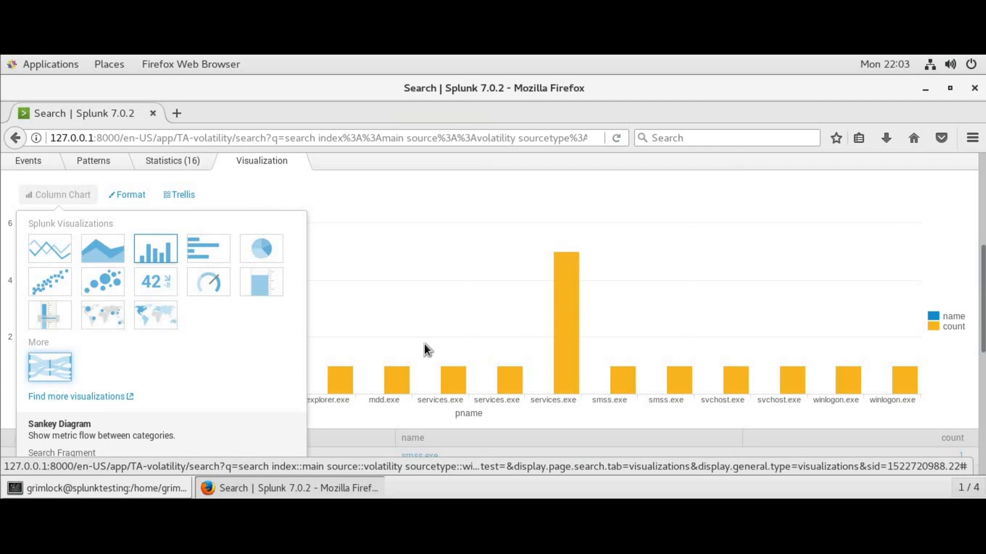
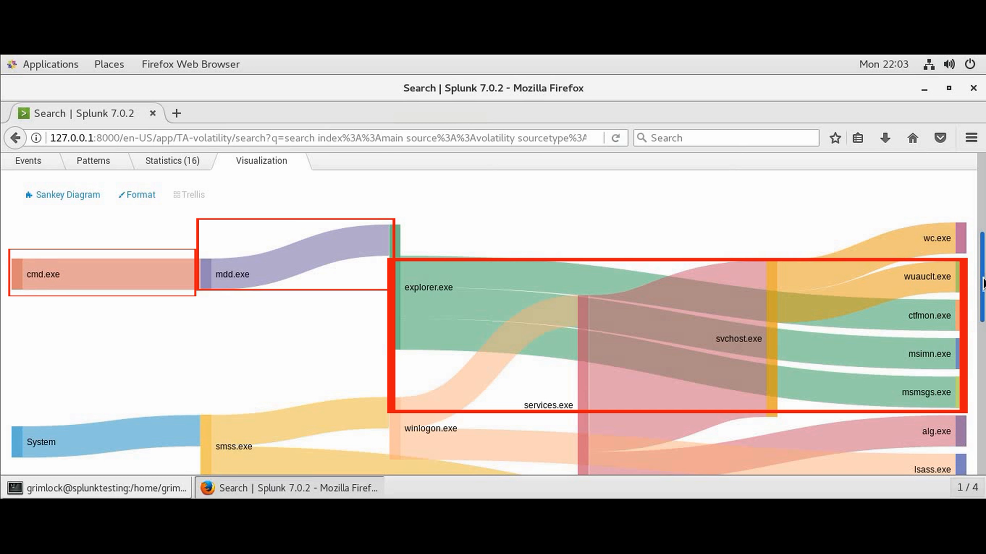
Zoom the browser page out to 80% and scroll up so the whole Sankey diagram is visible
drag(982, 284, 982, 322)
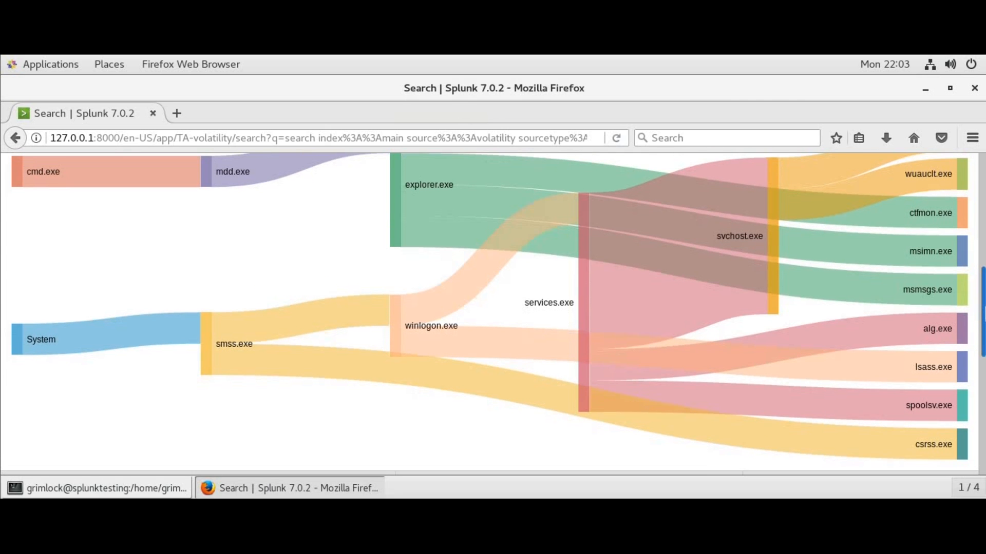
click(971, 137)
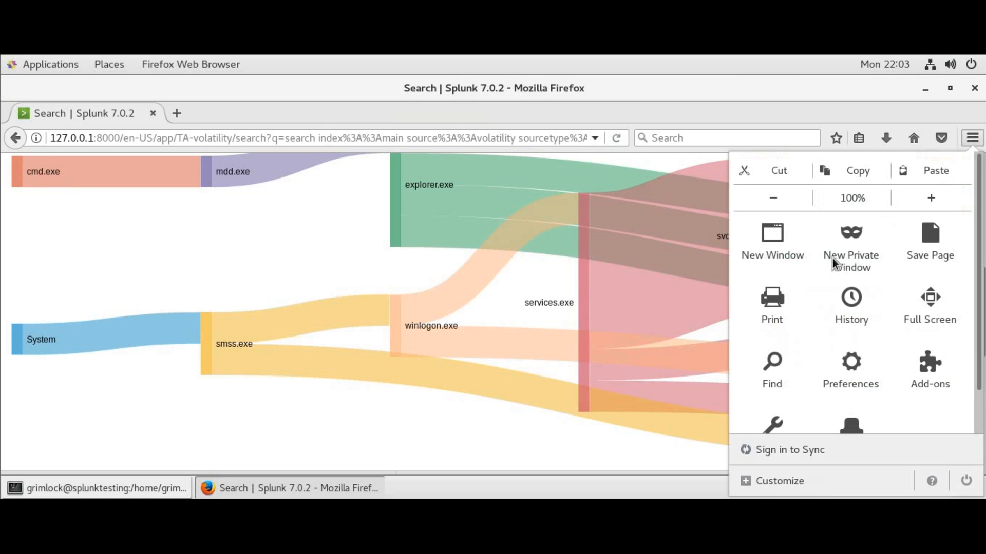
click(773, 198)
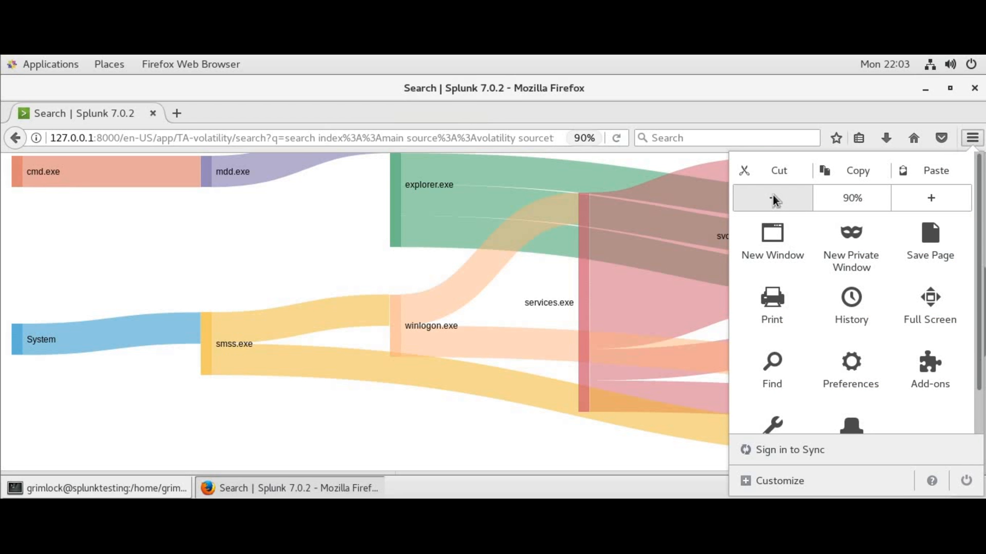
click(772, 197)
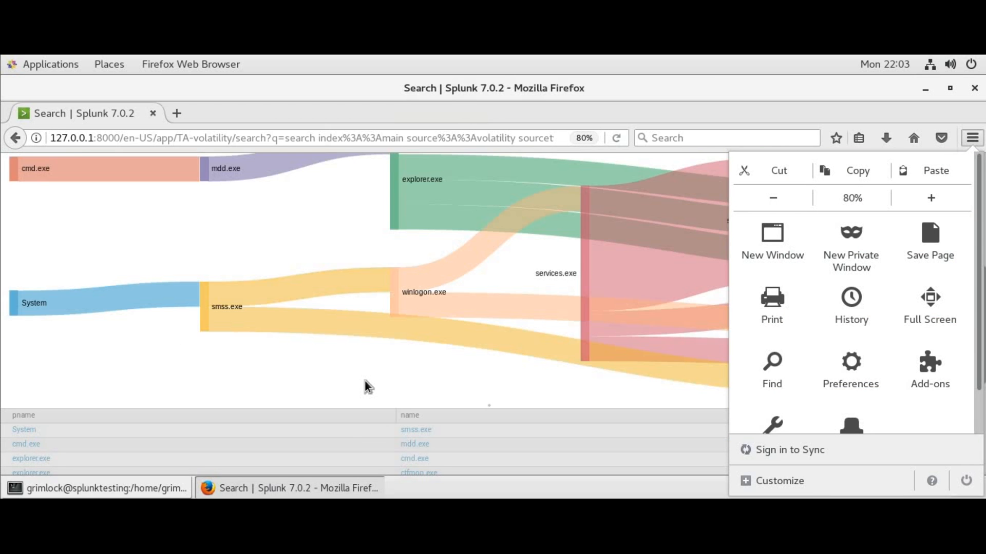
click(365, 381)
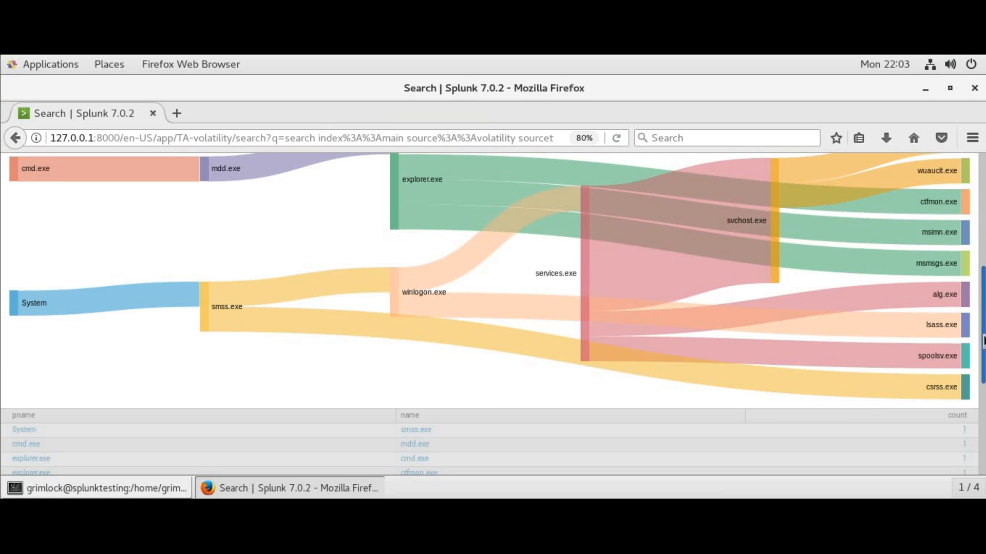
scroll(983, 340, up, 1)
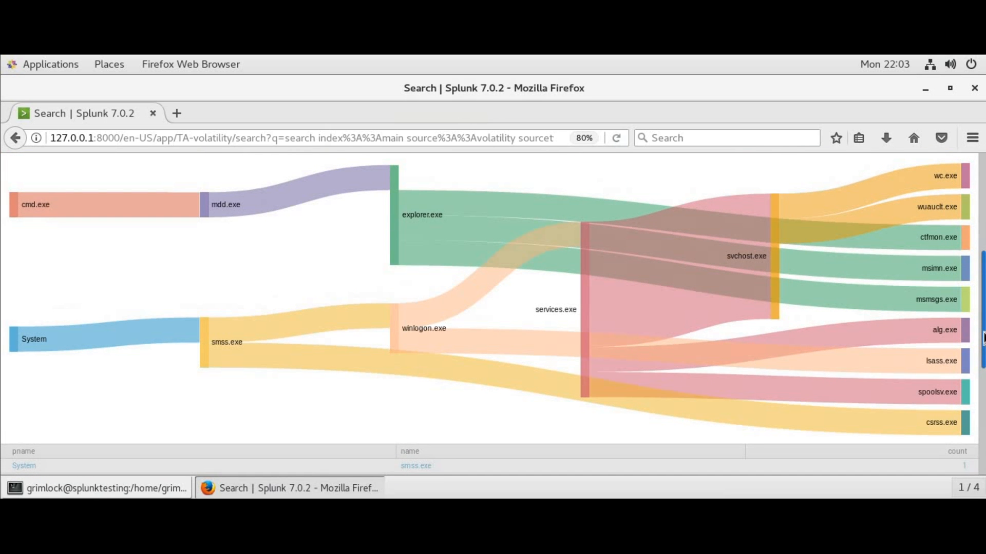
scroll(983, 328, up, 1)
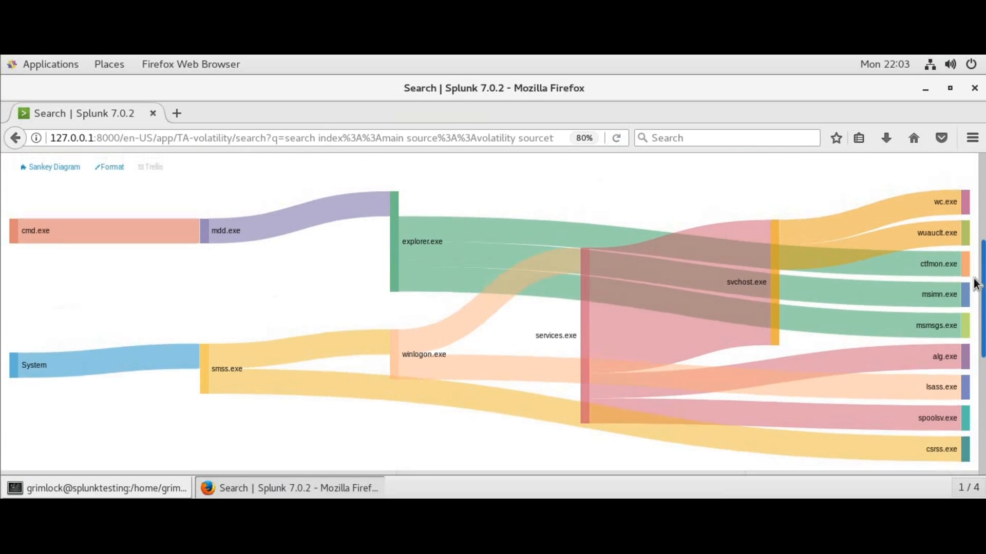
scroll(974, 277, up, 3)
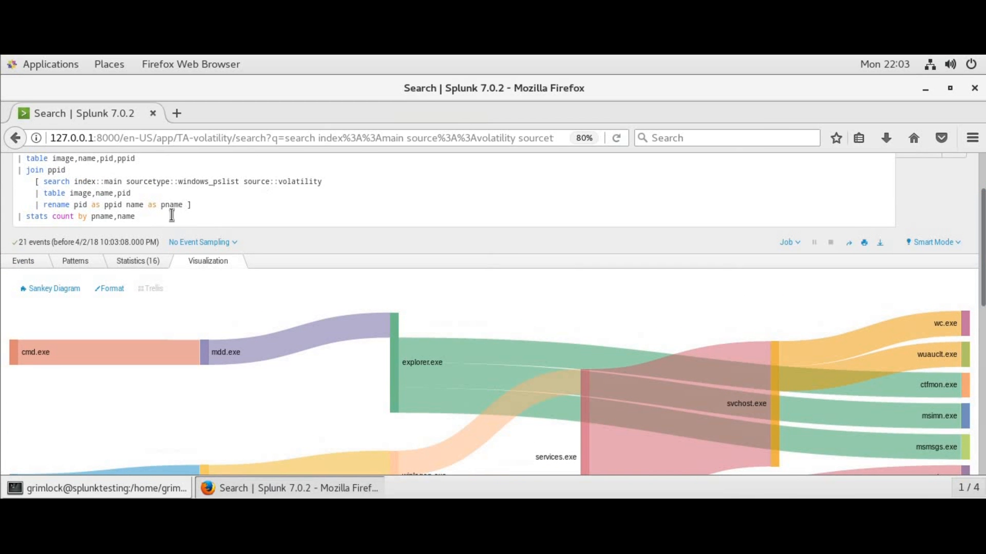
Add eval lines building pidname=ToString(pid+":"+name) and ppidpname=ToString(ppid+":"+pname)
click(202, 208)
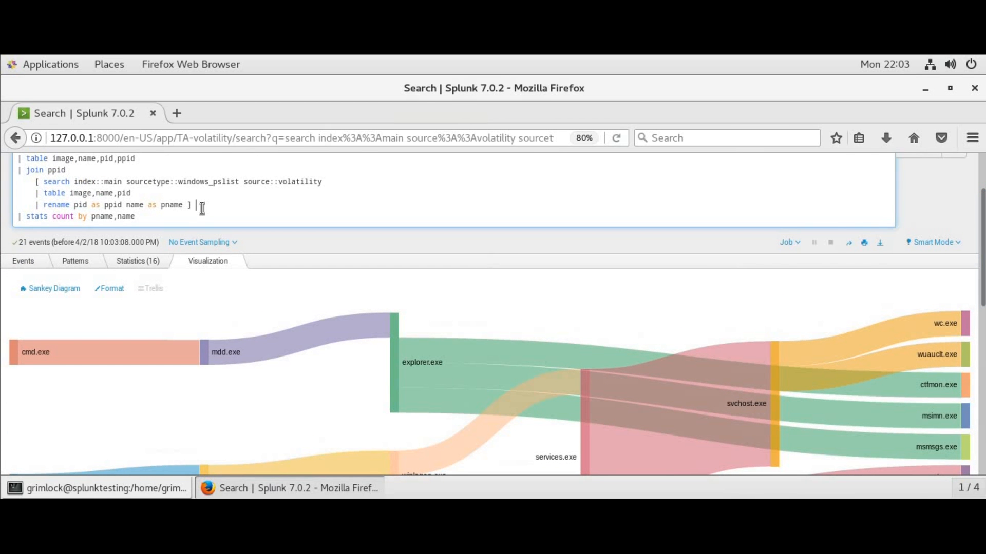
key(shift+Return)
text(|)
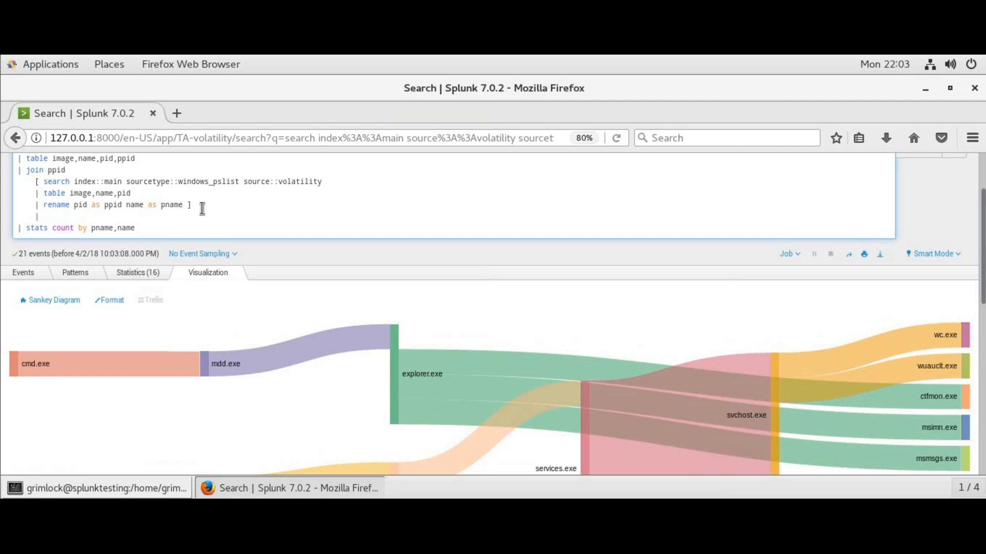
text(|)
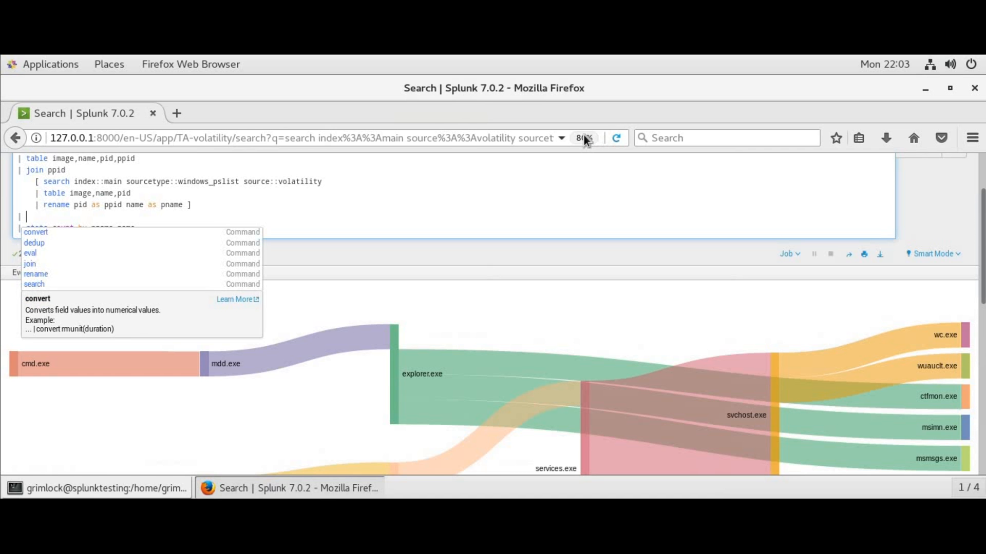
key(ctrl+plus)
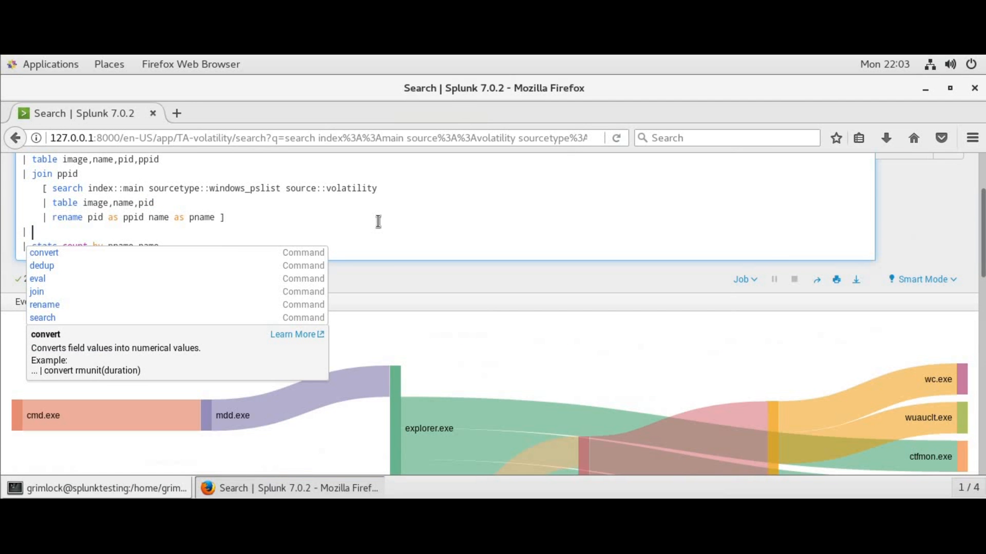
text(eval pid)
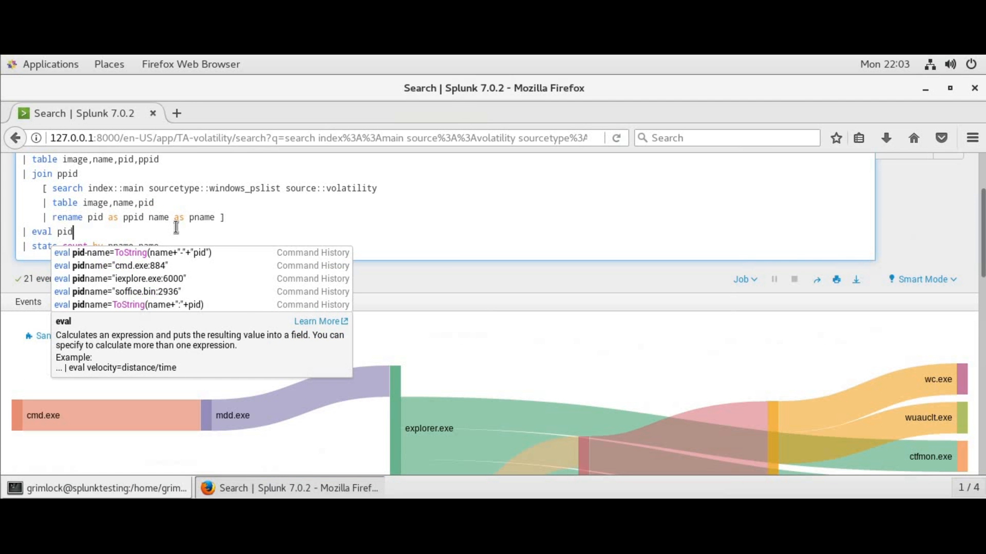
text(name =)
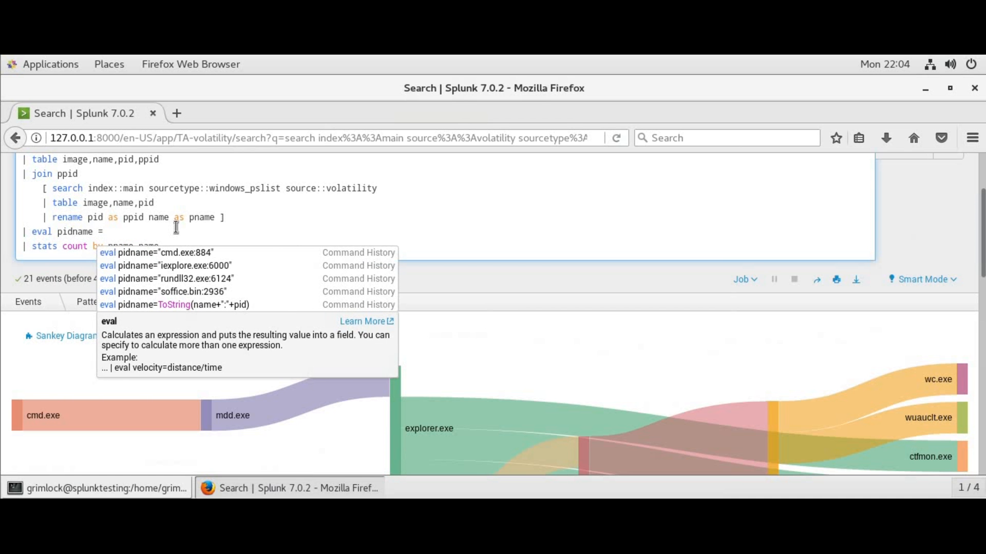
key(BackSpace)
key(BackSpace)
text(=ToString)
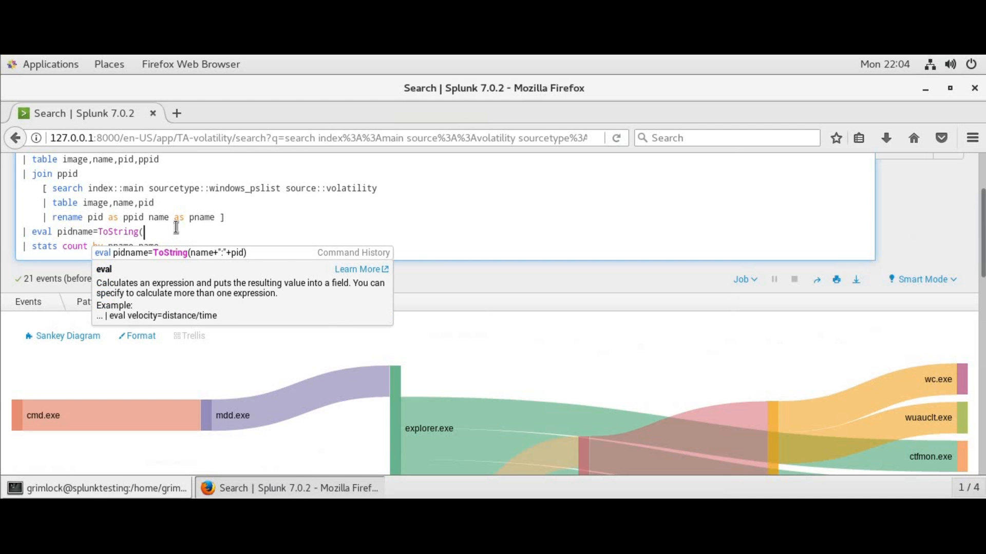
text((pid+)
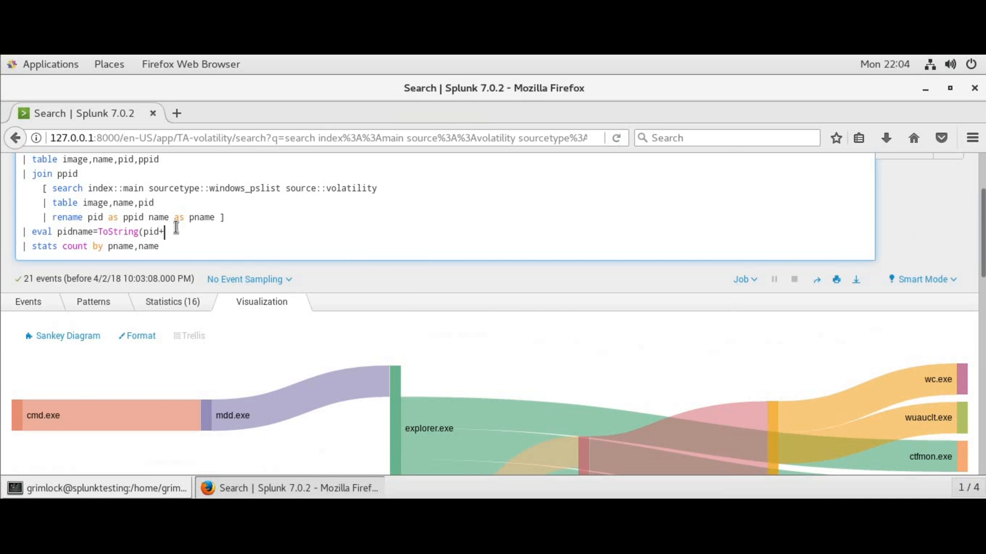
text(":"+name))
key(Return)
text(|e)
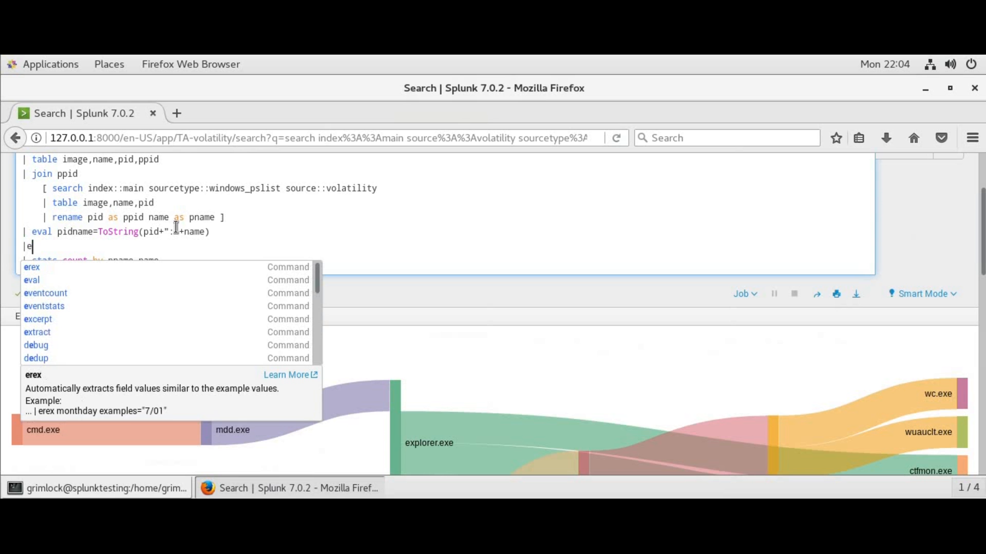
key(BackSpace)
text(eval )
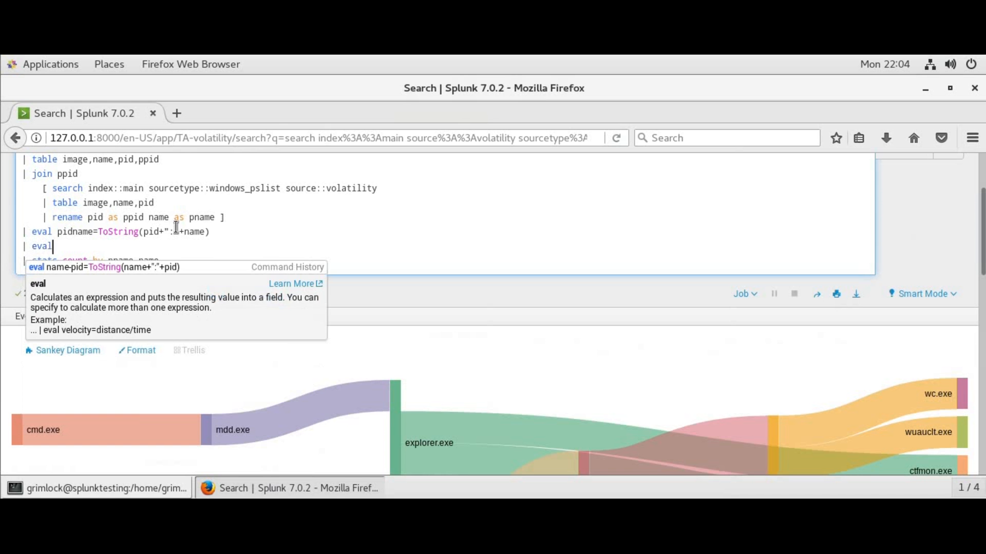
text(ppid)
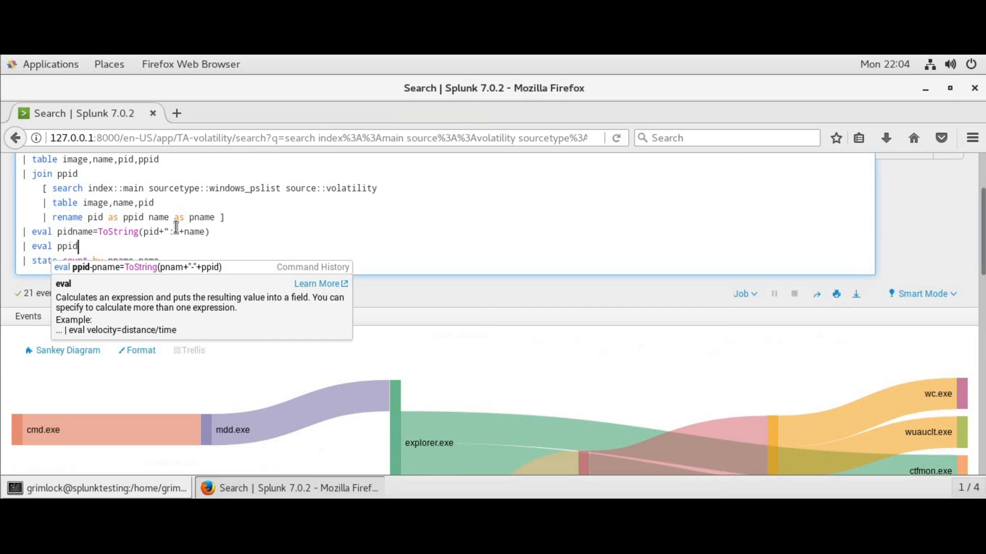
text(pname)
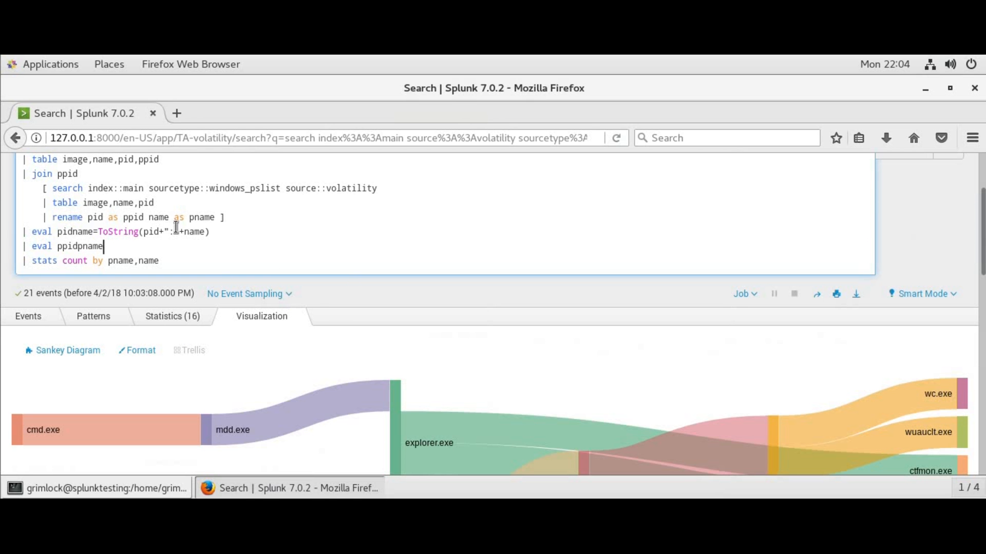
text(=ToString(ppid+":"+pname))
Change the stats to count by ppidpname,pidname and rerun the search
key(Down)
key(Left)
key(Left)
key(Left)
key(Left)
key(Left)
key(Left)
key(Left)
key(Left)
key(Left)
key(Left)
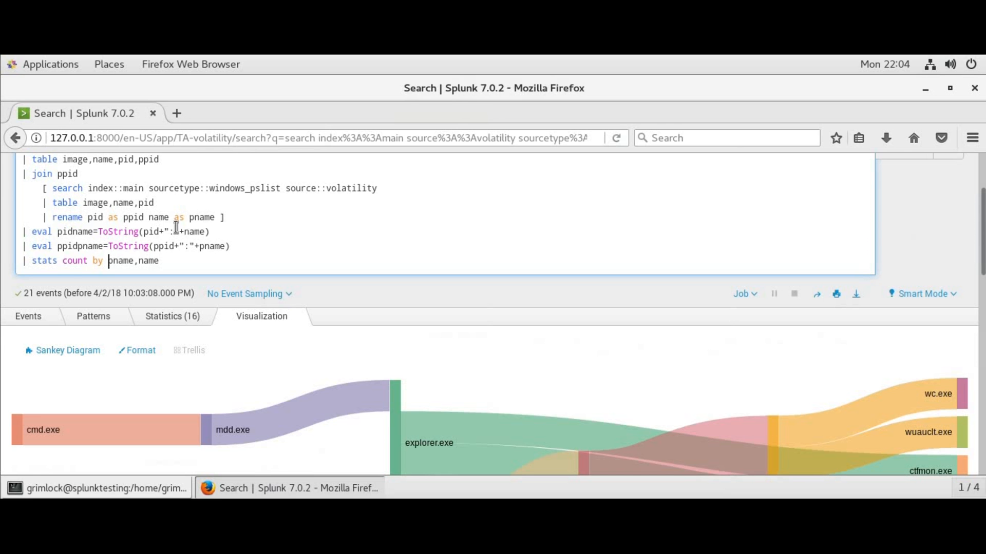
text(ppid)
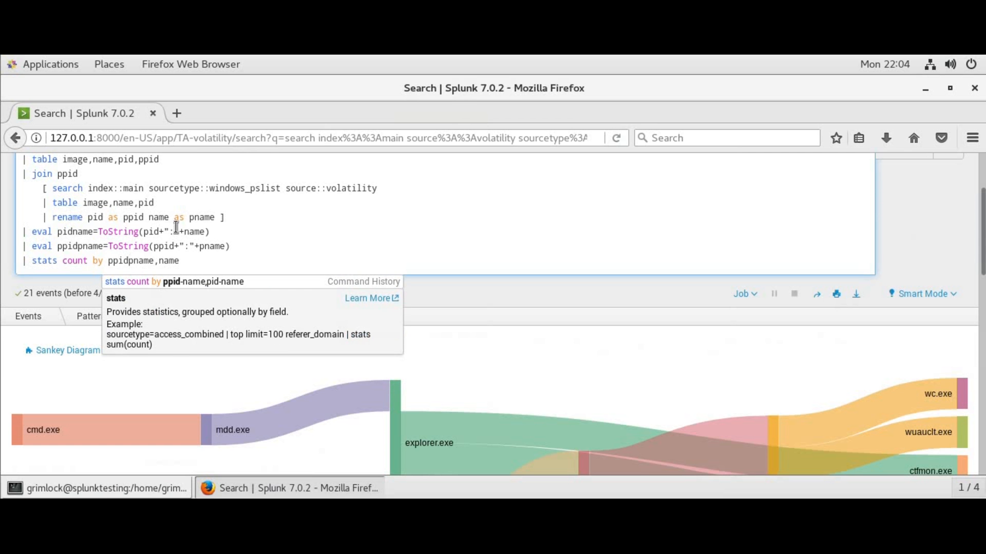
key(Escape)
key(Right)
key(Right)
key(Right)
key(Right)
key(Right)
key(Right)
key(Right)
key(Left)
key(Left)
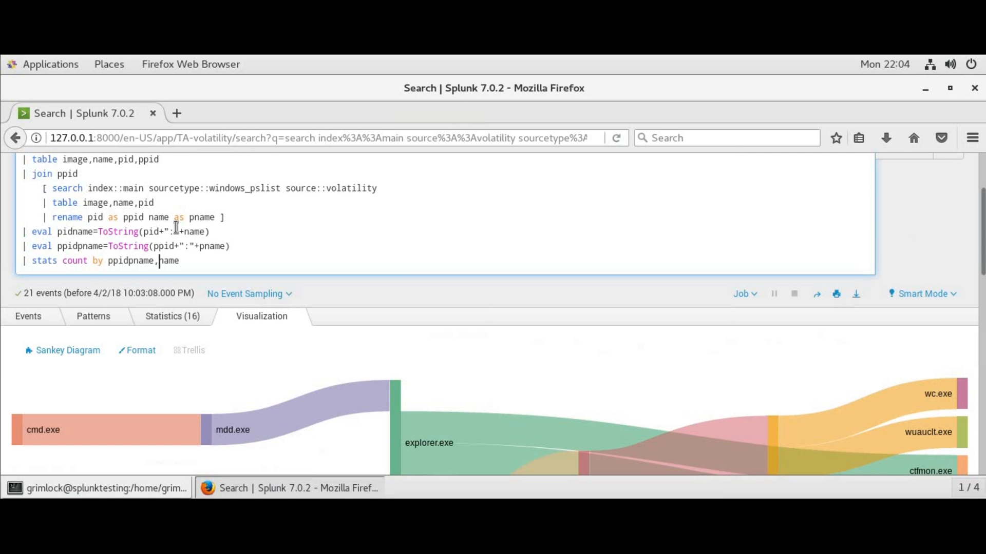
text(pid)
key(Return)
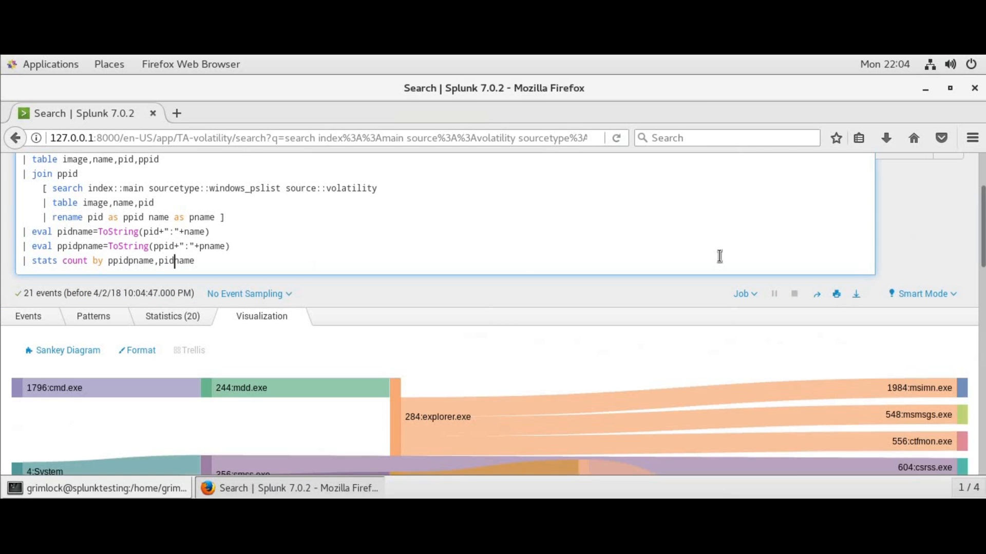
drag(982, 259, 982, 302)
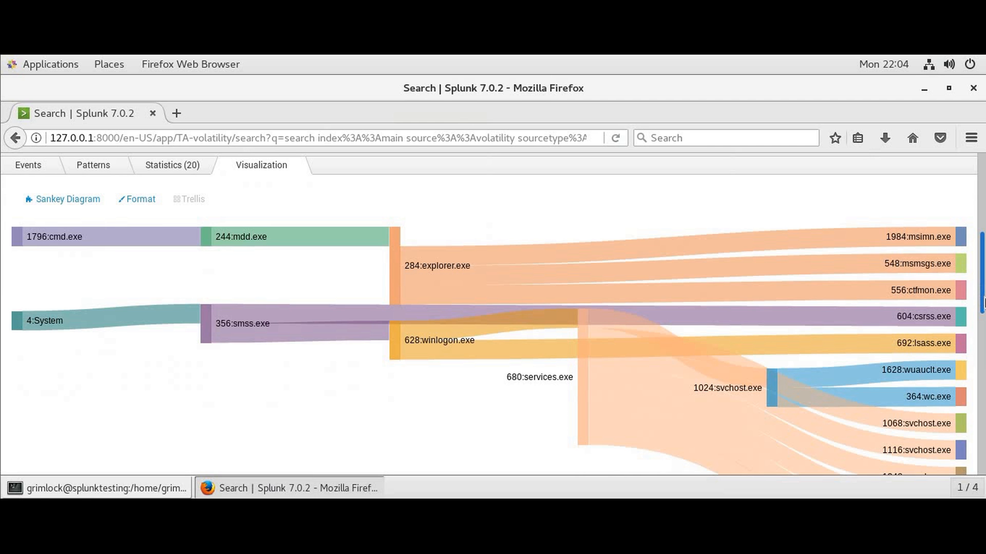
scroll(982, 303, down, 3)
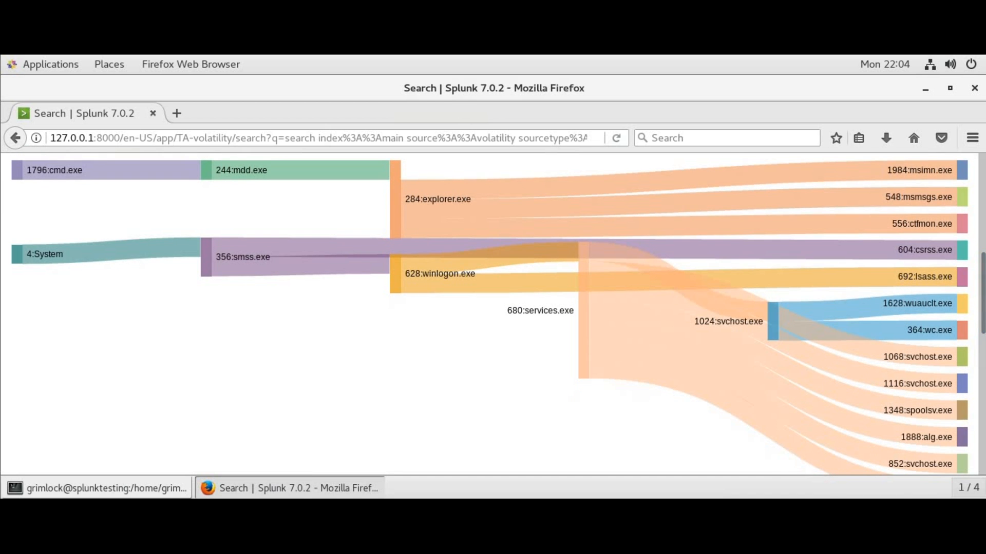
mouse_move(920, 362)
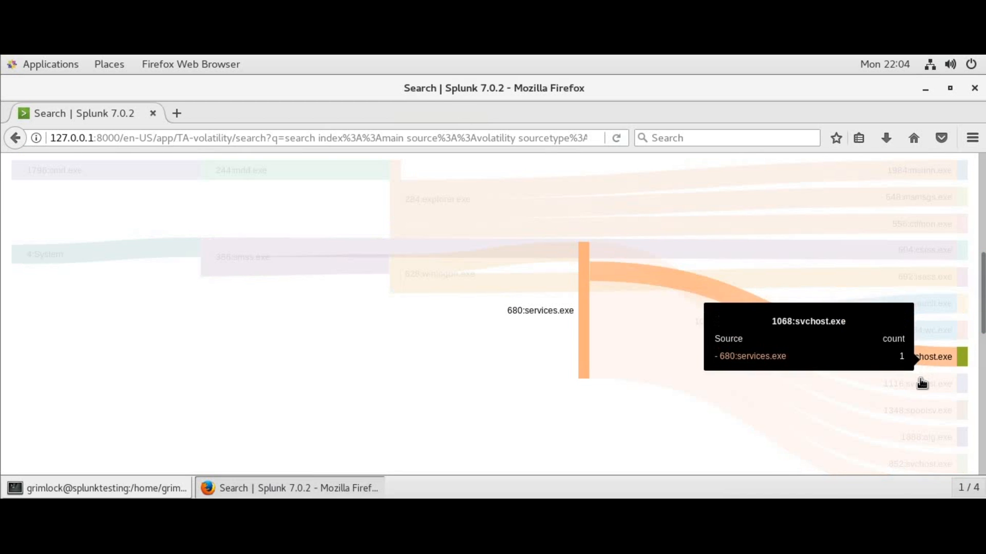
mouse_move(919, 387)
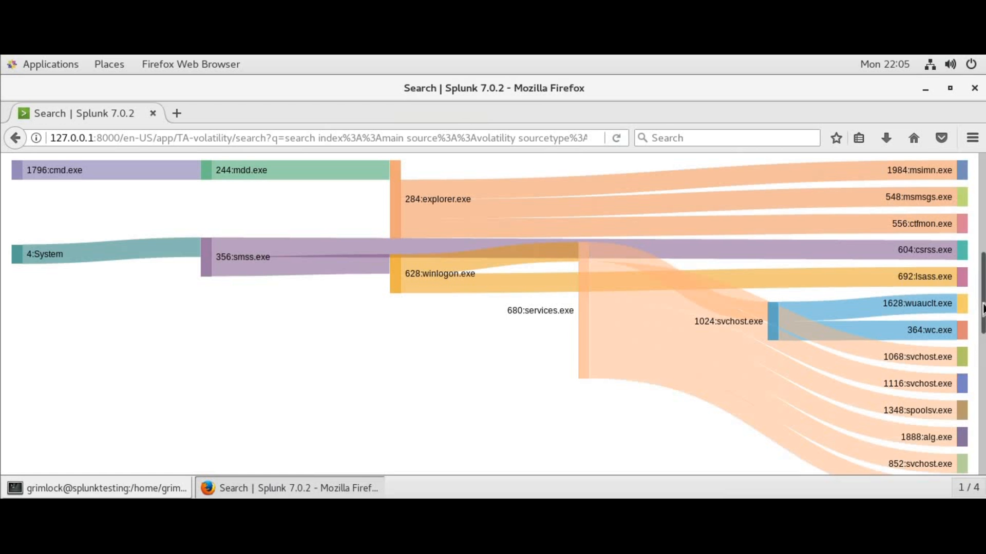
drag(983, 307, 982, 323)
scroll(982, 317, down, 1)
drag(981, 328, 979, 293)
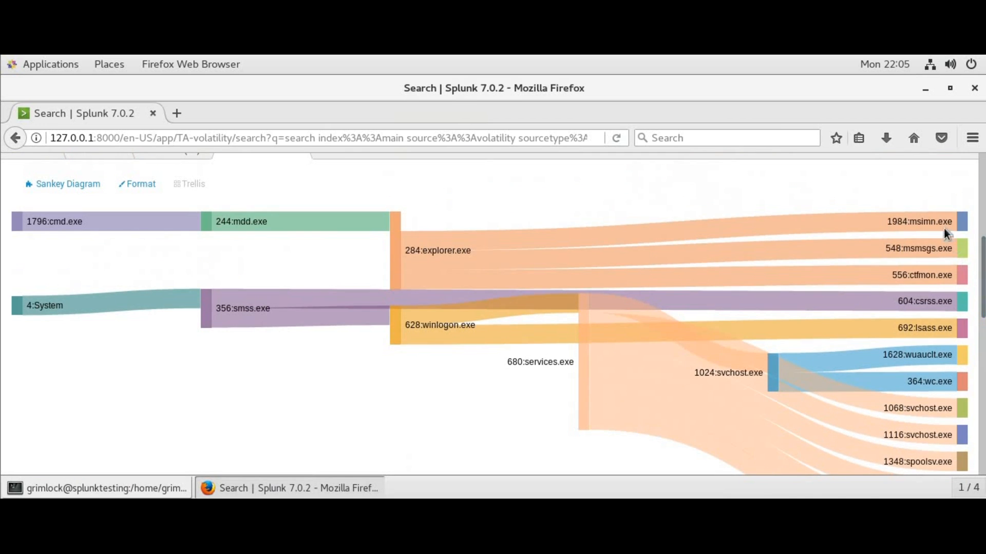
mouse_move(941, 221)
drag(983, 280, 969, 238)
scroll(968, 221, up, 3)
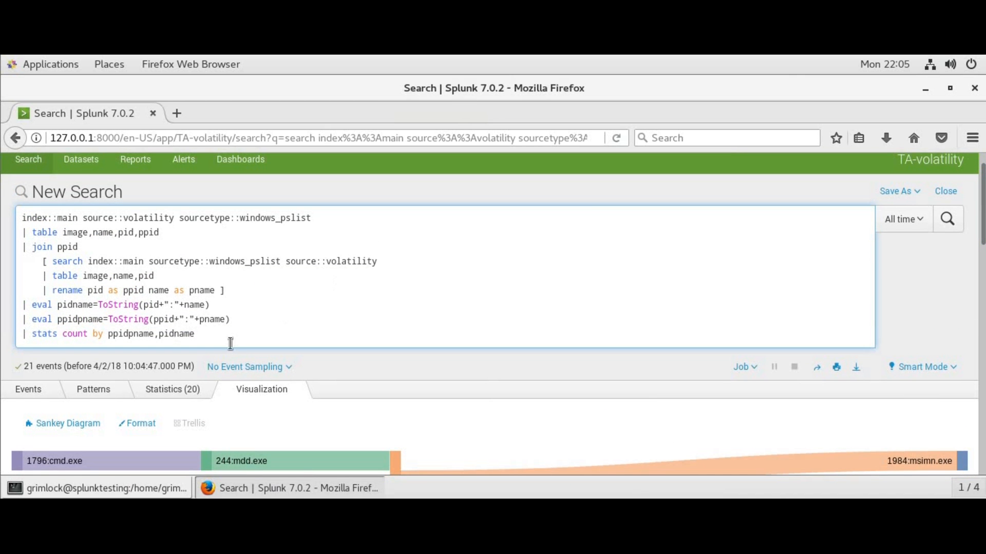
Replace the query with index::main source::volatility sourcetype::windows_psxview and run it
drag(225, 340, 3, 205)
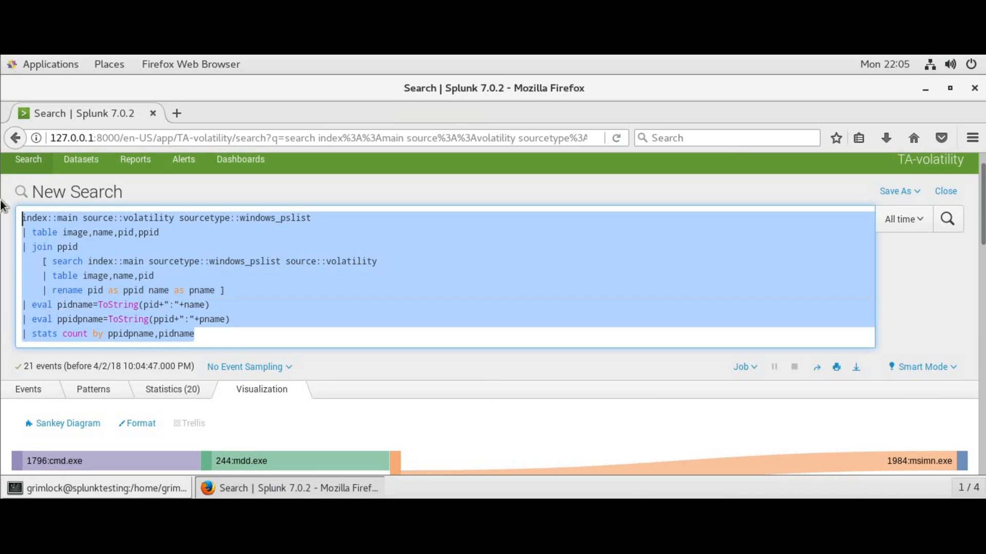
text(index:)
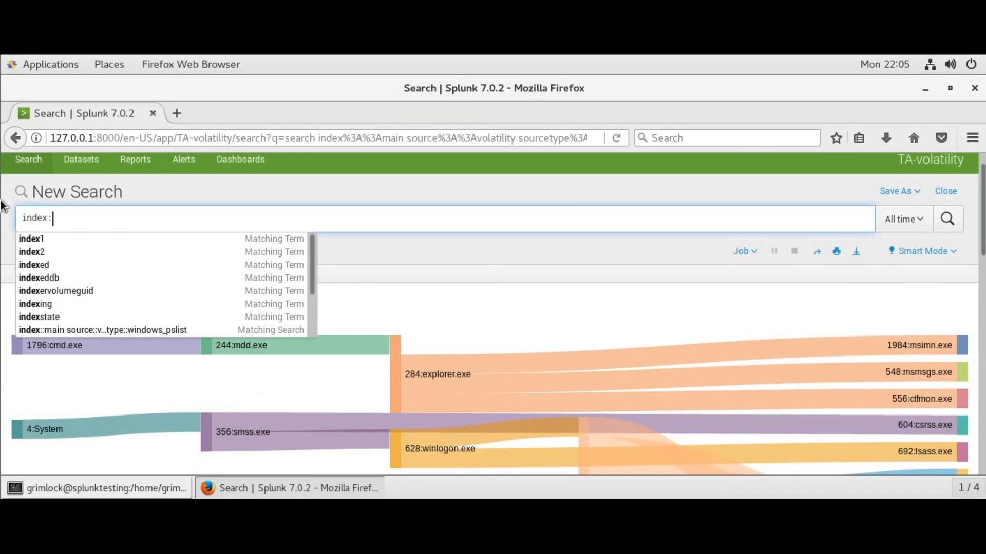
text(:main source)
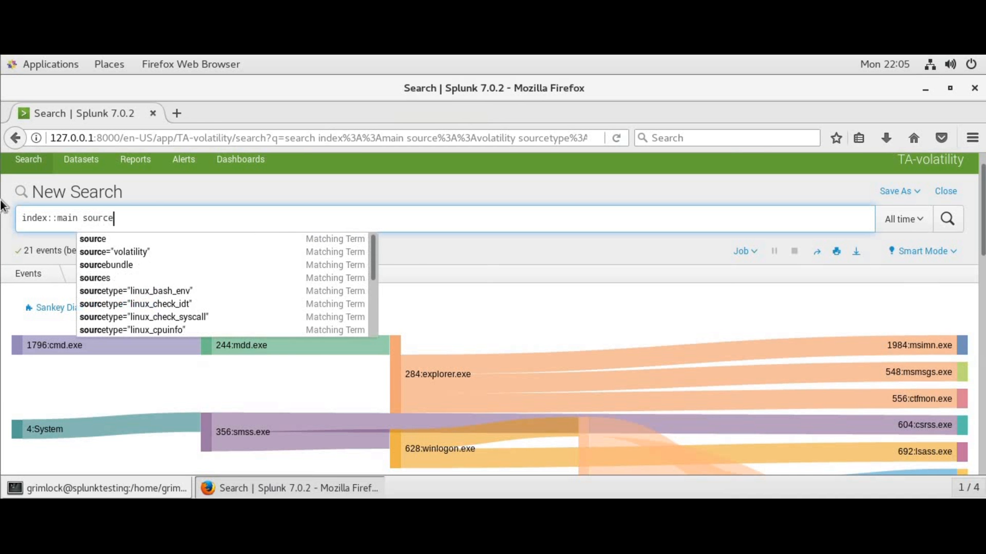
text(::volatility )
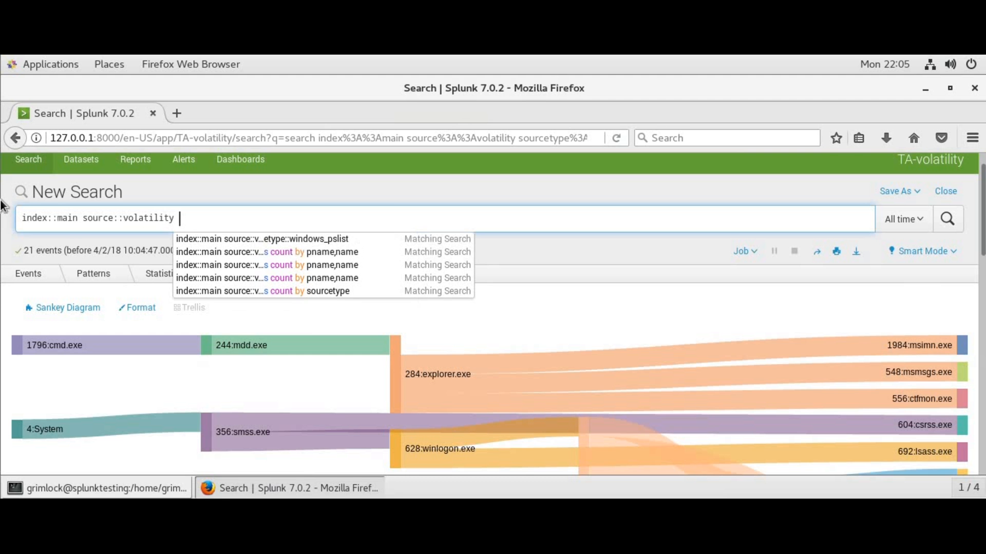
text(sourcetype::)
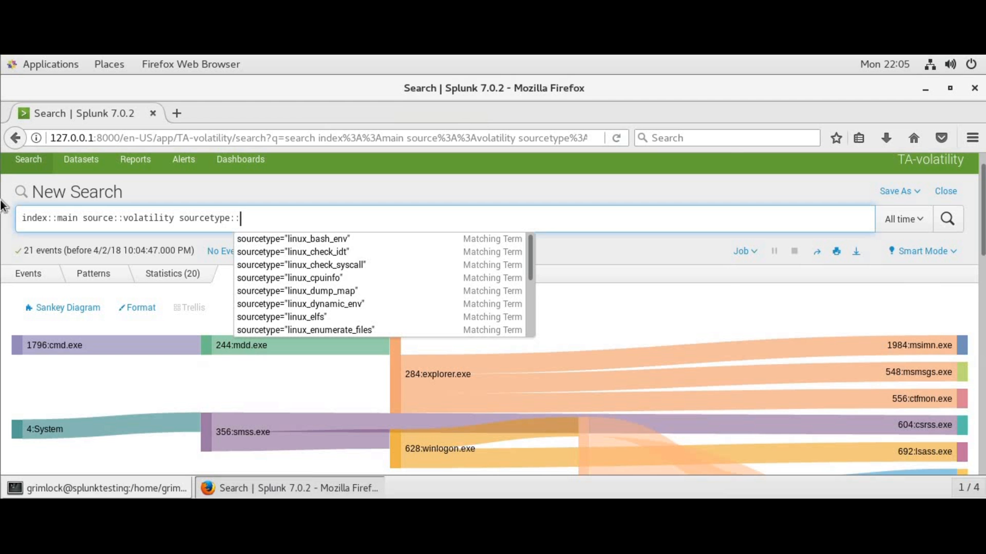
text(windows)
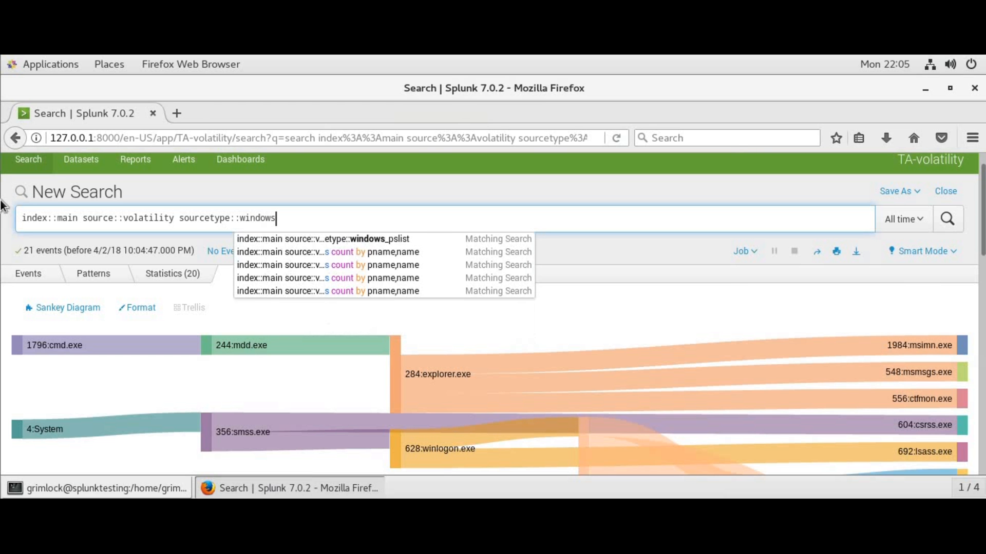
text(_ps)
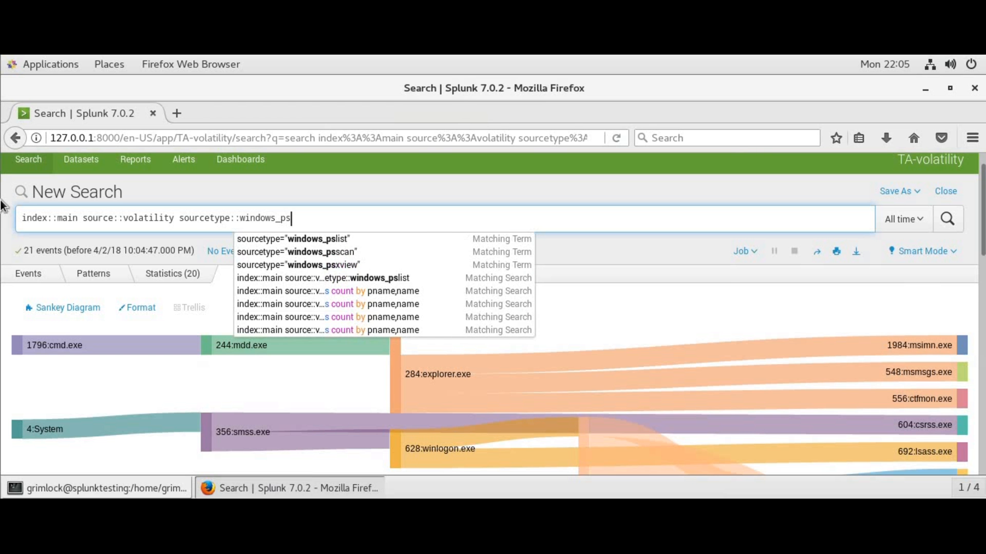
text(xview)
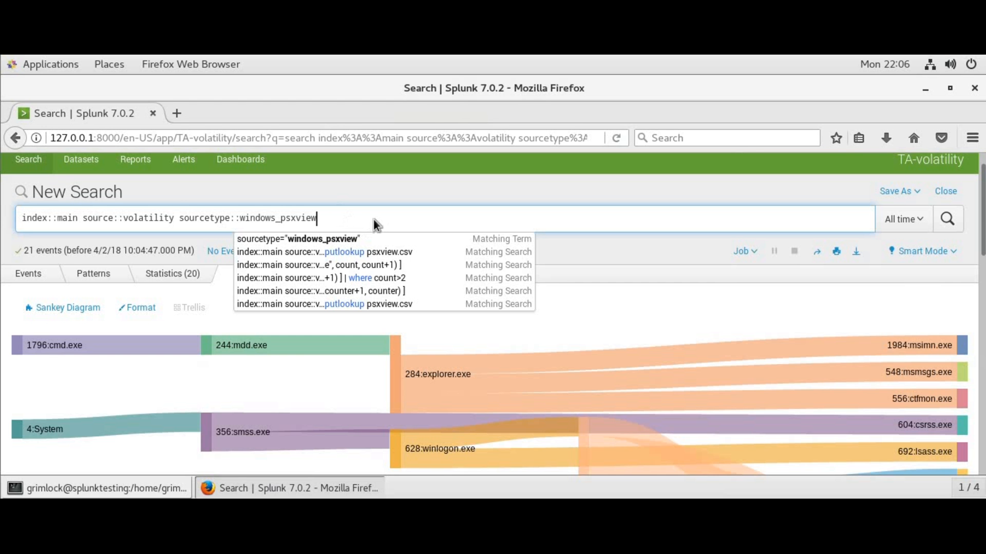
key(Return)
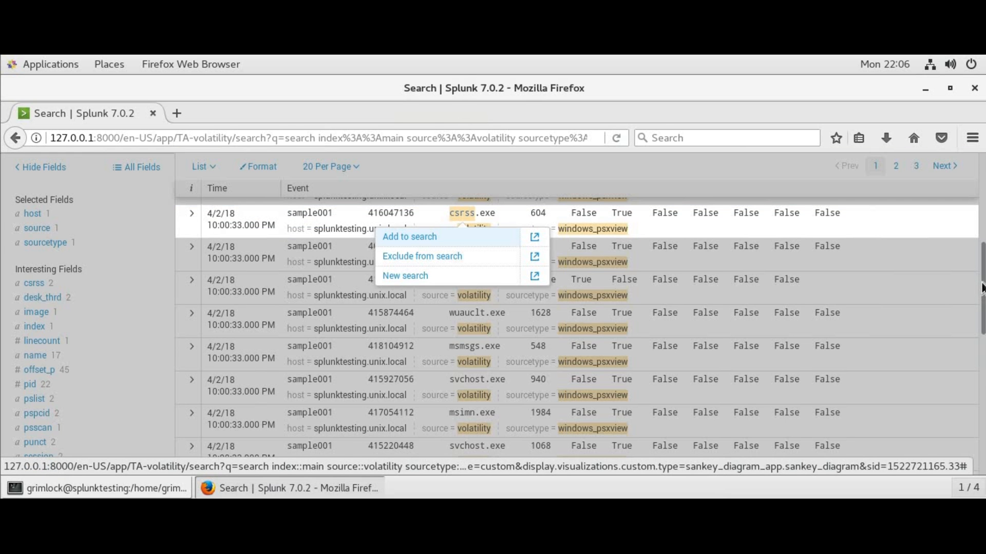
Scroll through the psxview events, then append | table image,name,pid,csrss,desk_thrd, to the query
scroll(982, 288, down, 2)
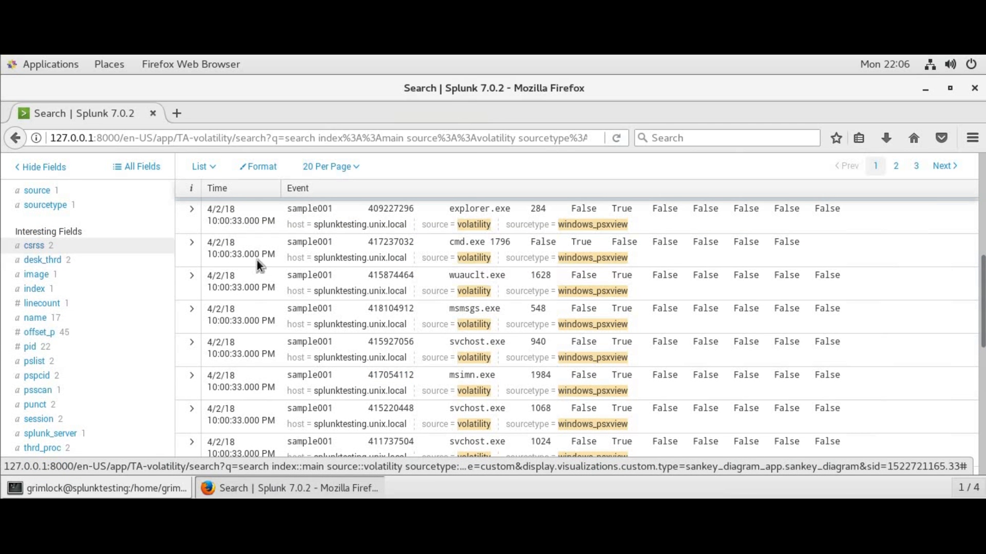
scroll(982, 246, up, 2)
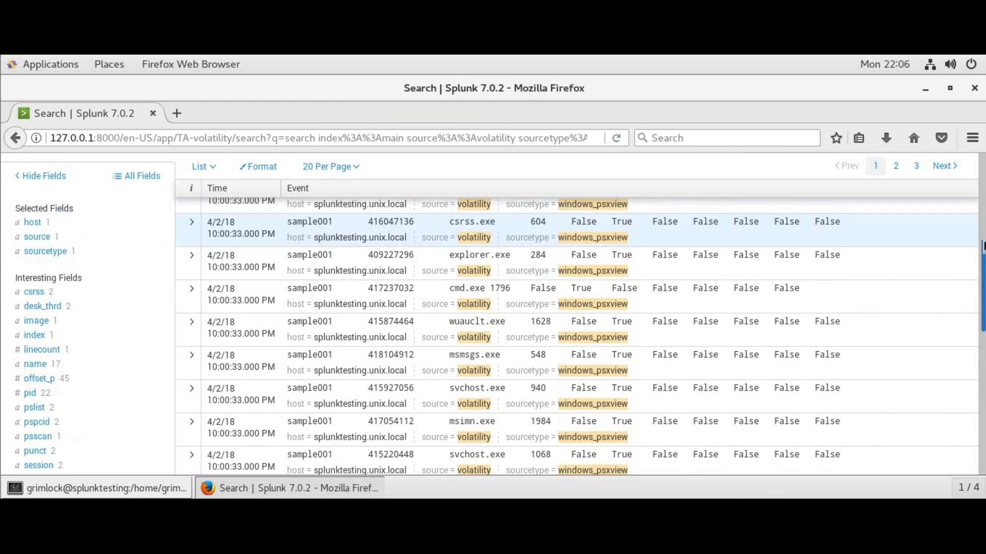
scroll(983, 246, up, 8)
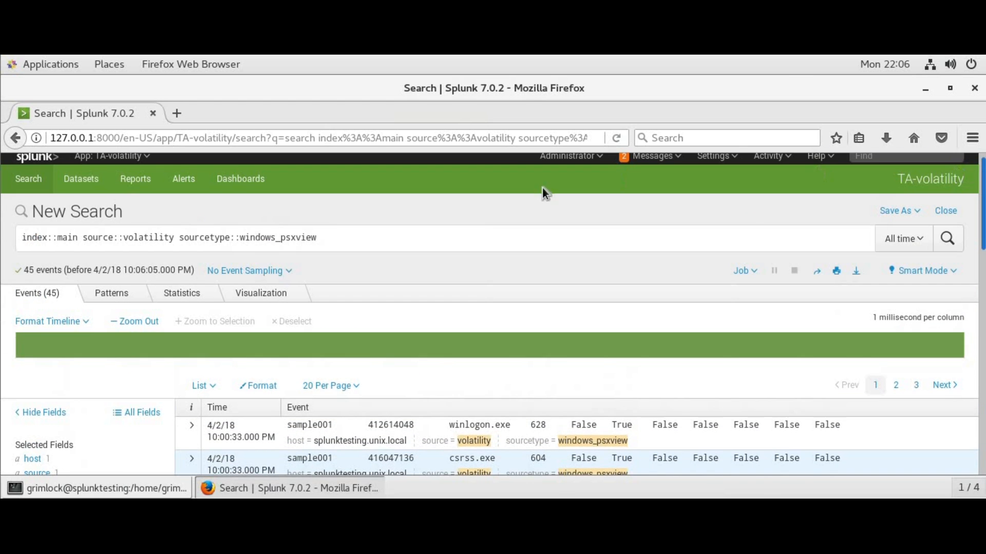
click(523, 238)
text(| )
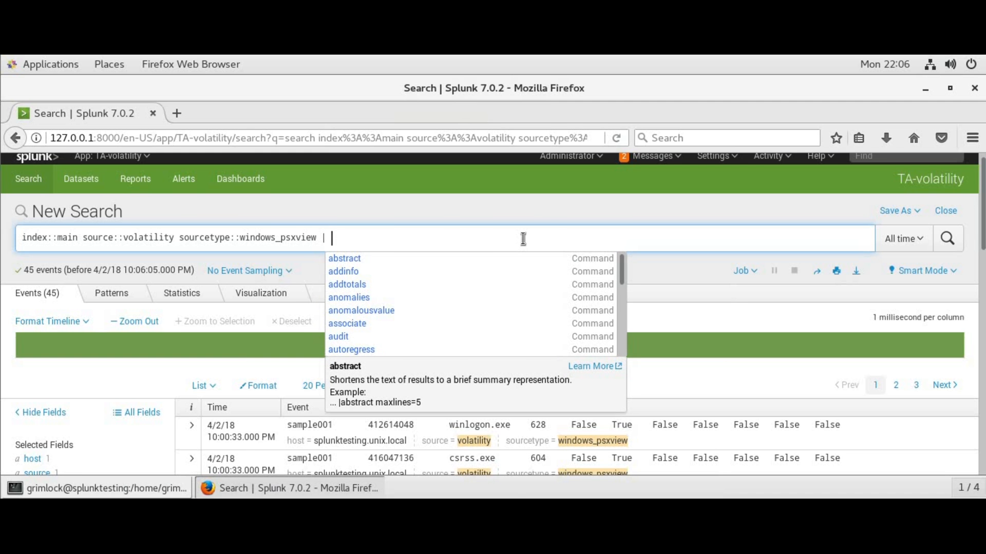
text(table )
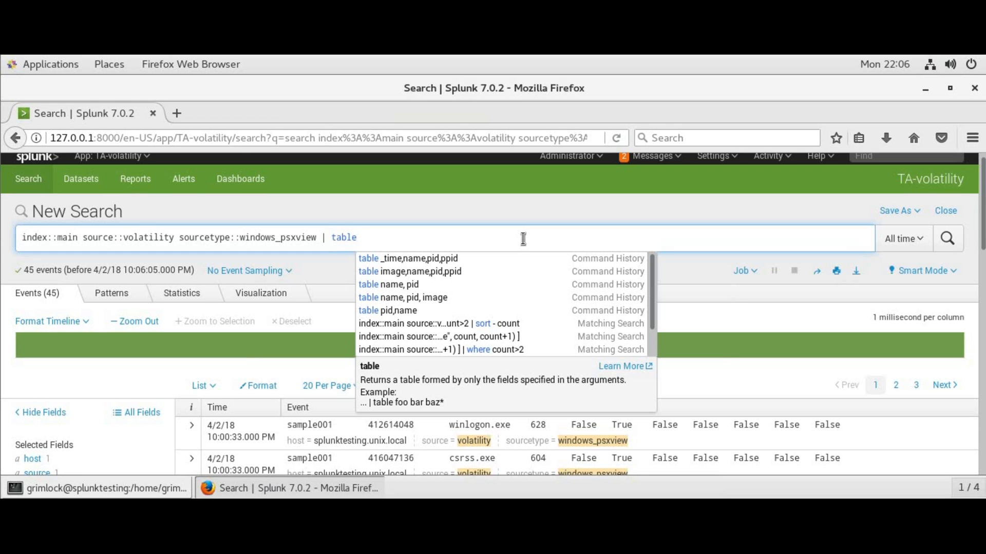
text(image,)
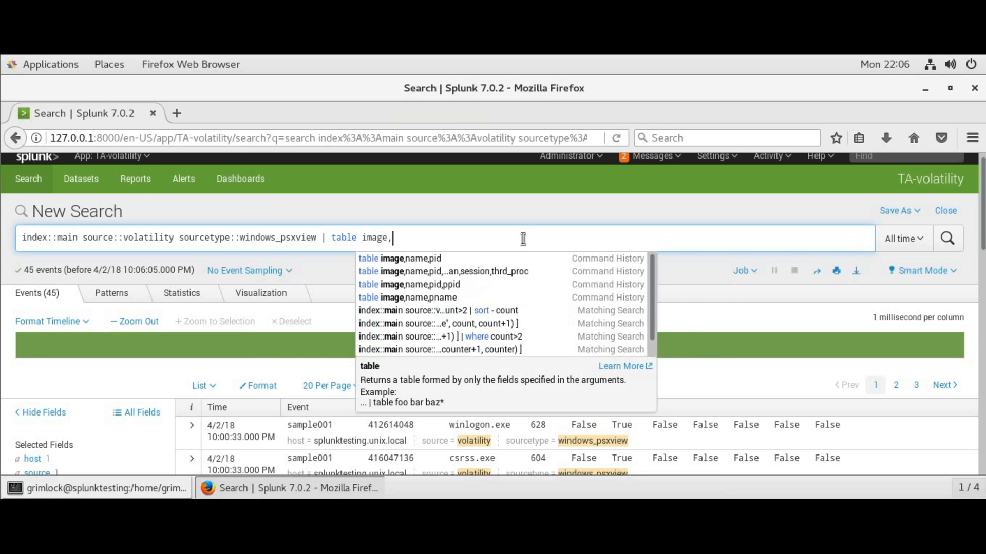
text(name,pid,)
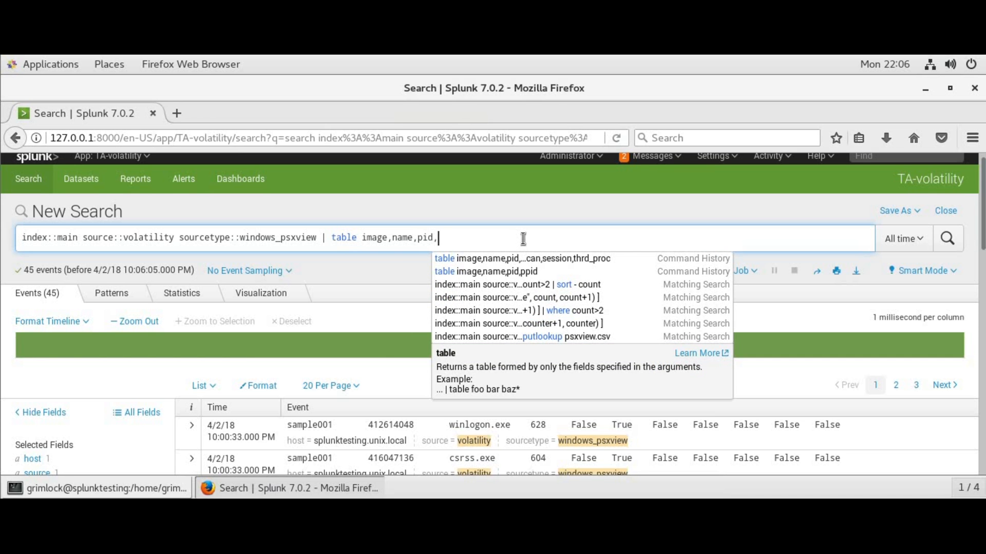
text(csrss)
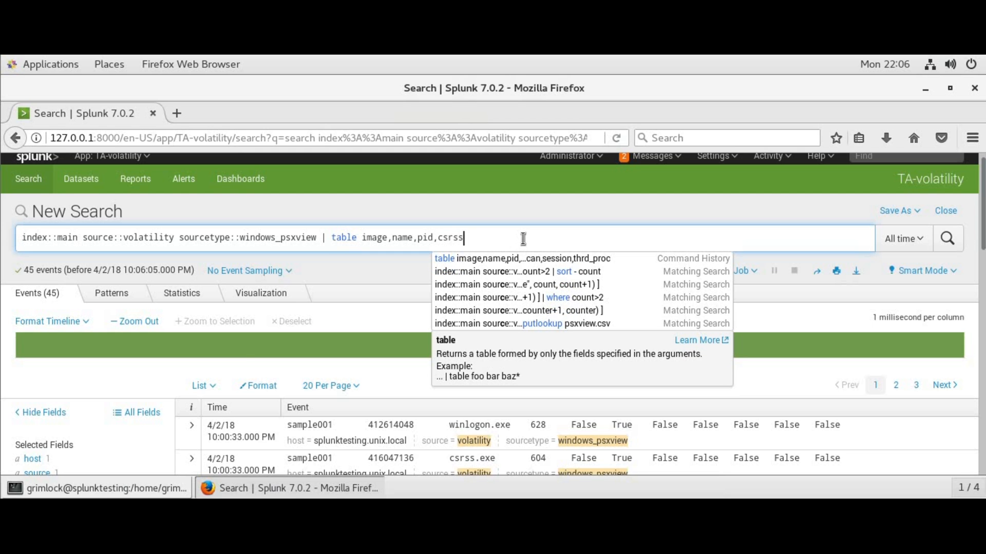
text(,desk_t)
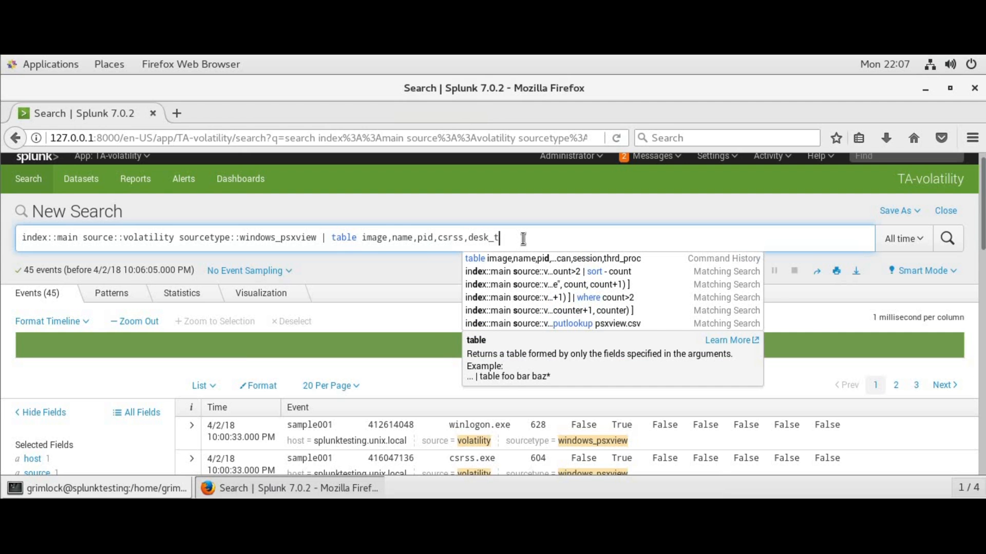
text(hrd,)
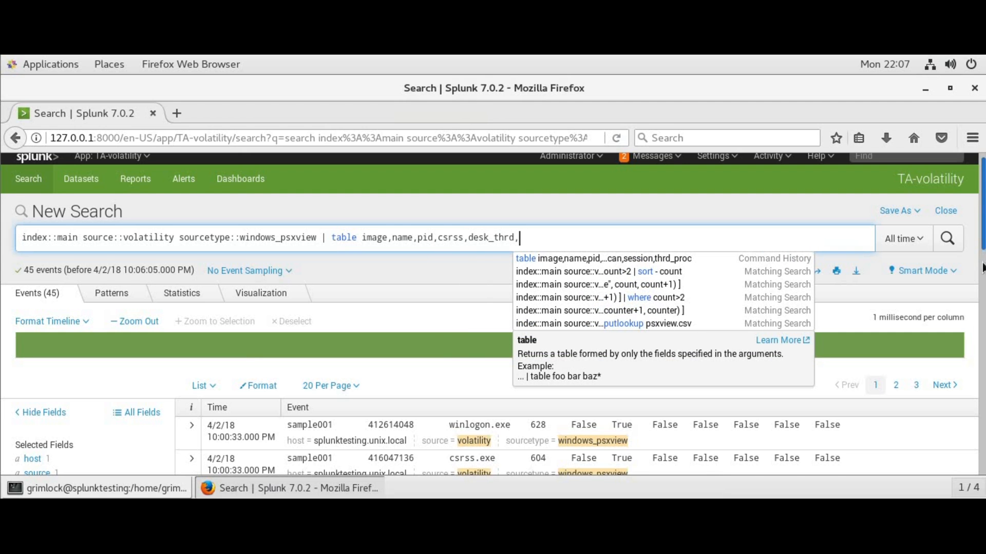
scroll(981, 264, down, 2)
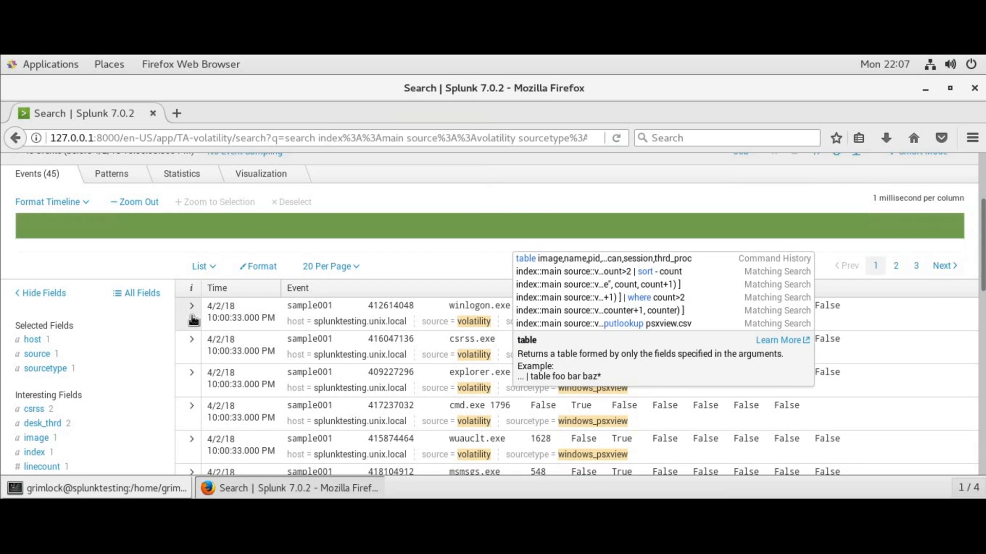
Expand the winlogon.exe event and copy its pslist through thrd_proc field rows
click(194, 321)
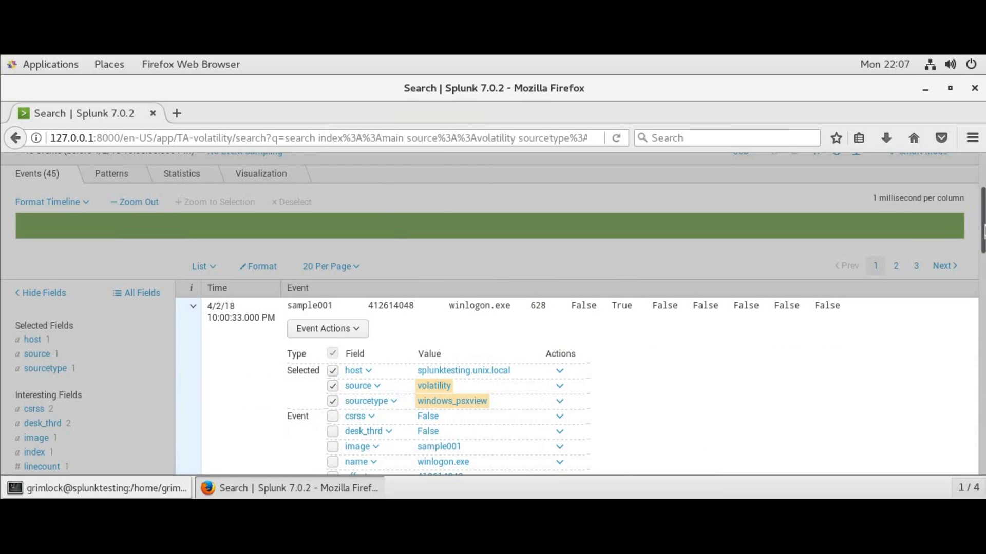
scroll(343, 265, down, 3)
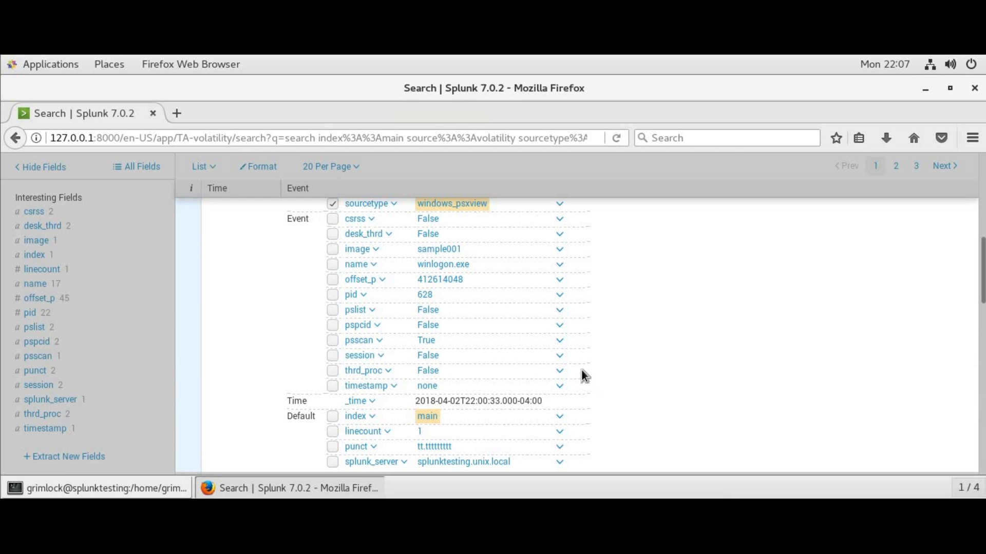
drag(582, 365, 342, 308)
key(ctrl+c)
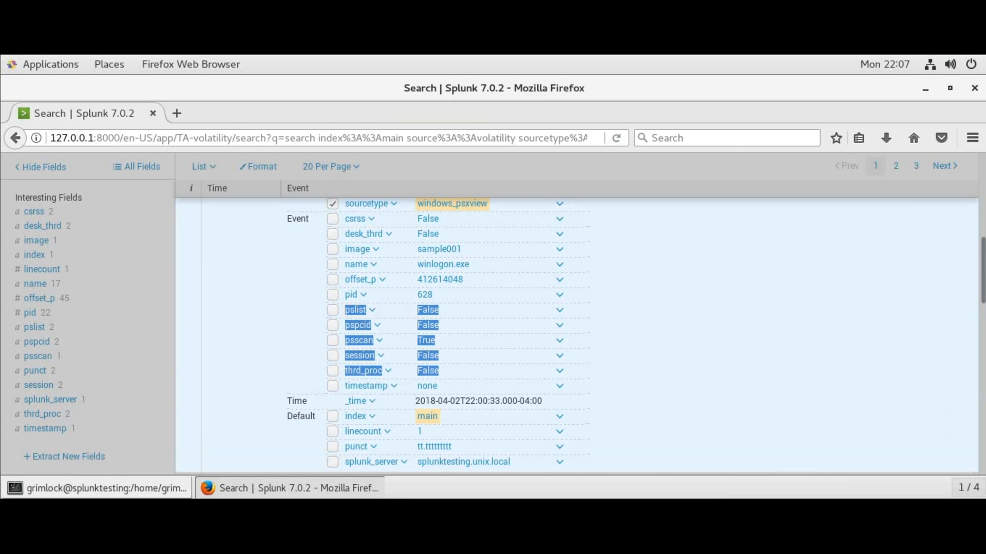
drag(982, 272, 667, 201)
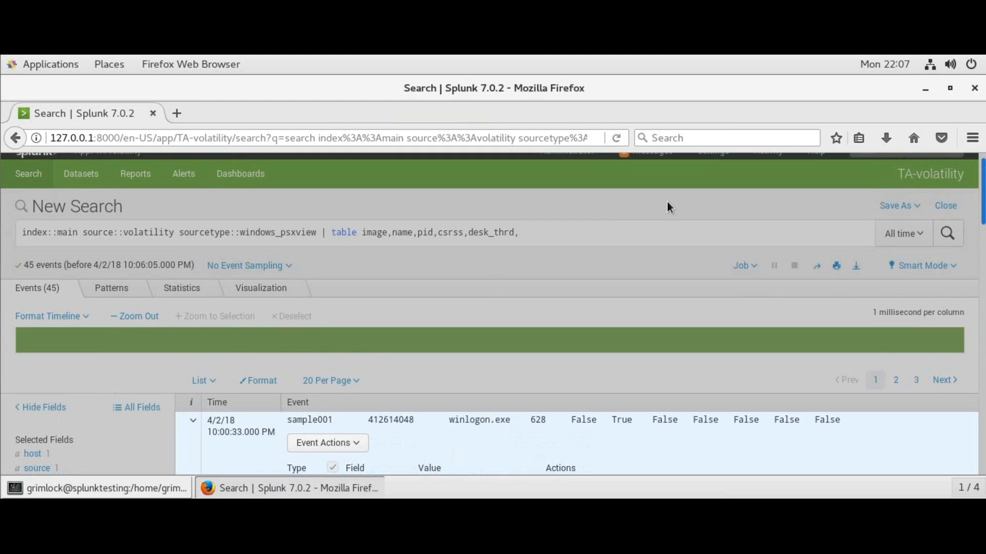
click(646, 229)
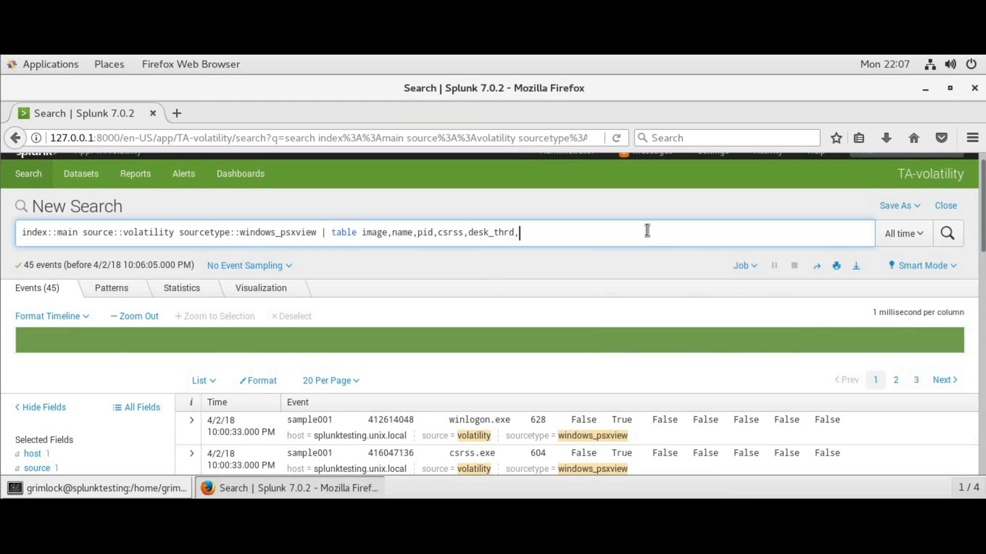
Paste the copied fields and strip their values so pslist, pspcid and psscan are comma-separated
key(ctrl+v)
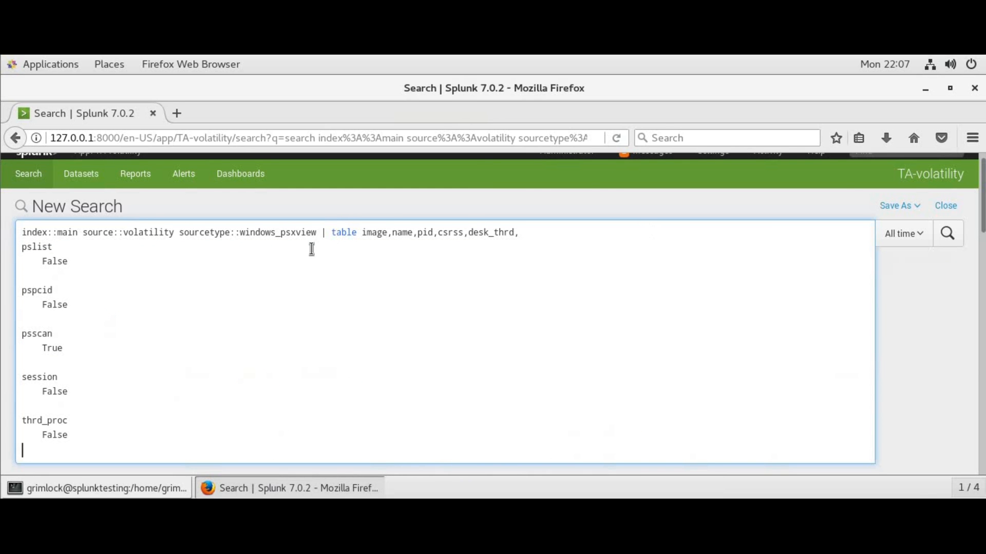
drag(22, 256, 93, 283)
key(BackSpace)
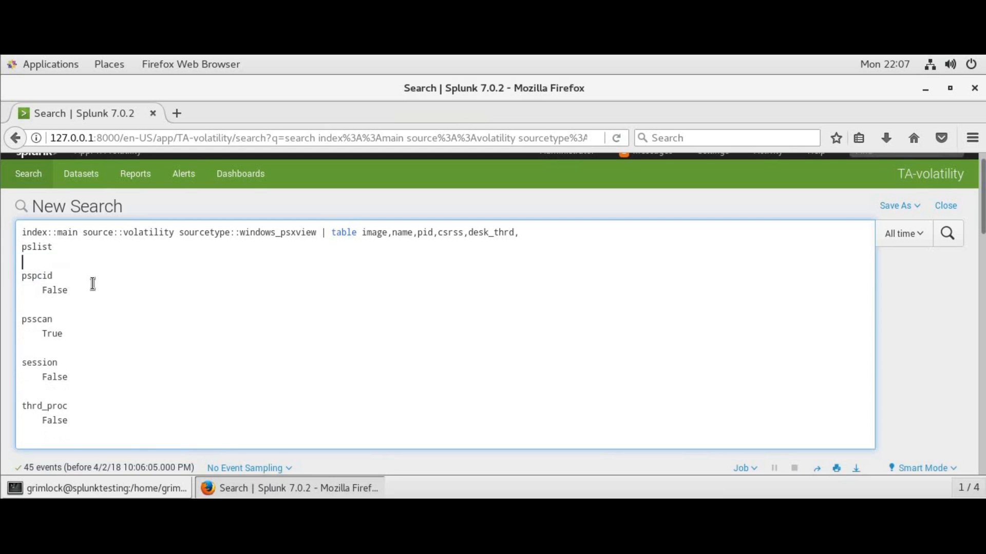
key(BackSpace)
text(,)
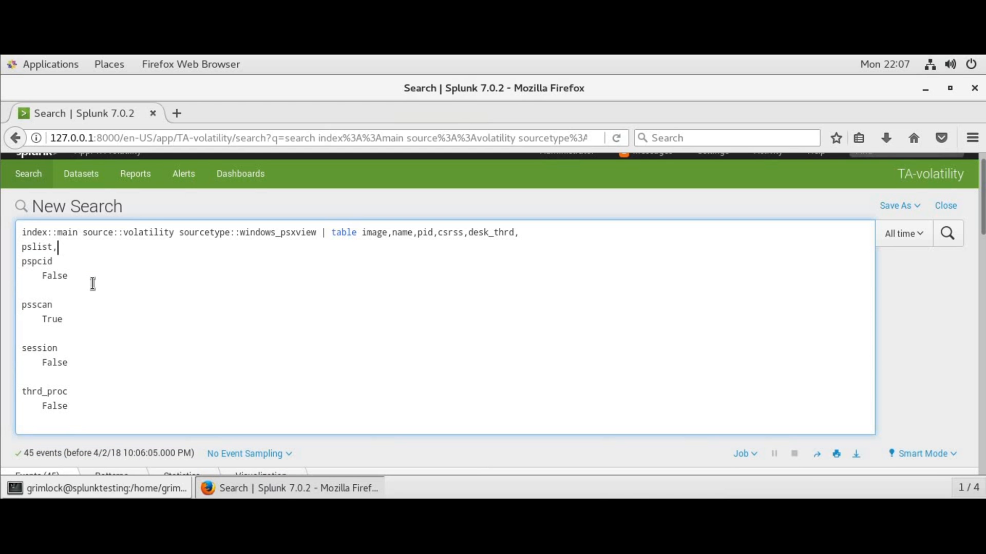
key(Delete)
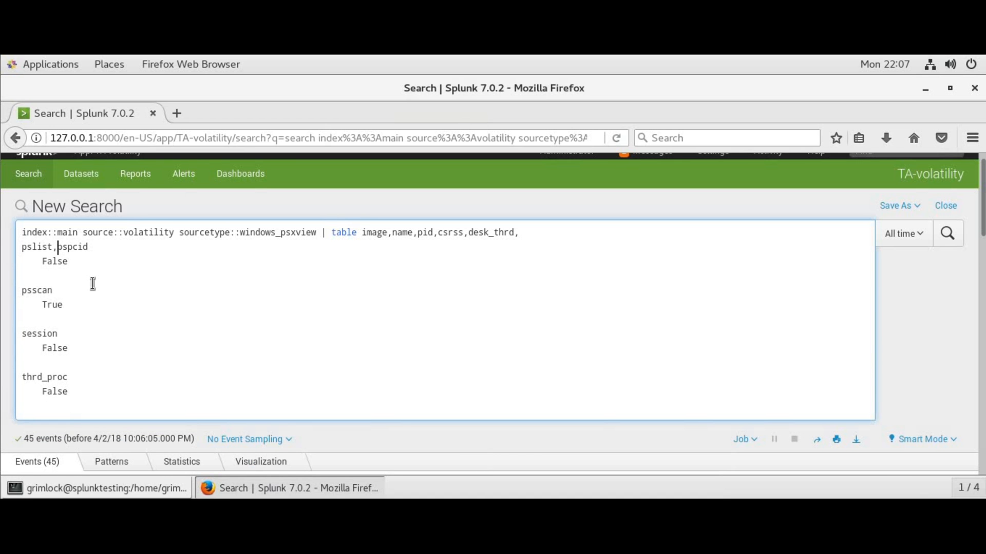
key(End)
key(Delete)
key(Delete)
key(Delete)
key(Delete)
key(Delete)
key(Delete)
key(Delete)
key(Delete)
key(Delete)
key(Delete)
key(Delete)
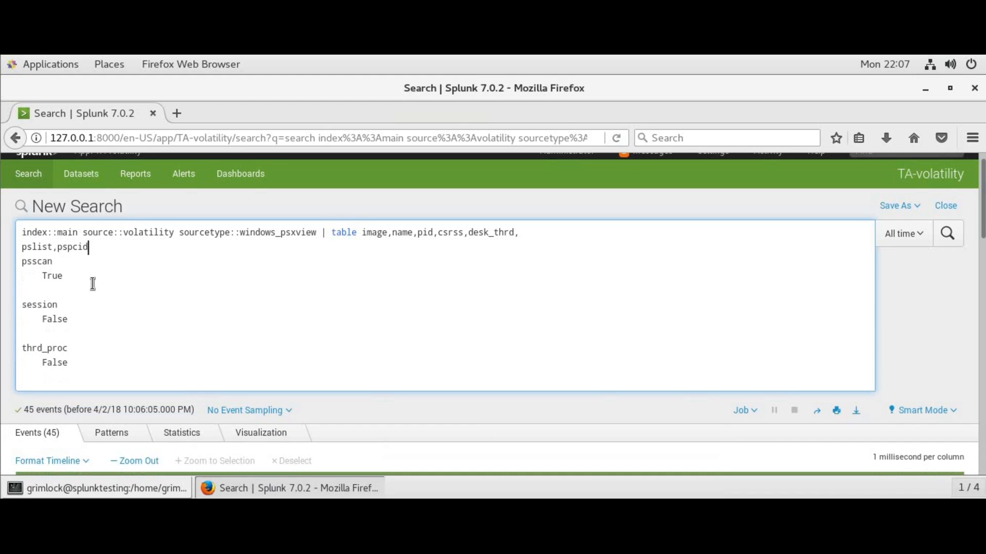
key(Delete)
key(Delete)
key(Delete)
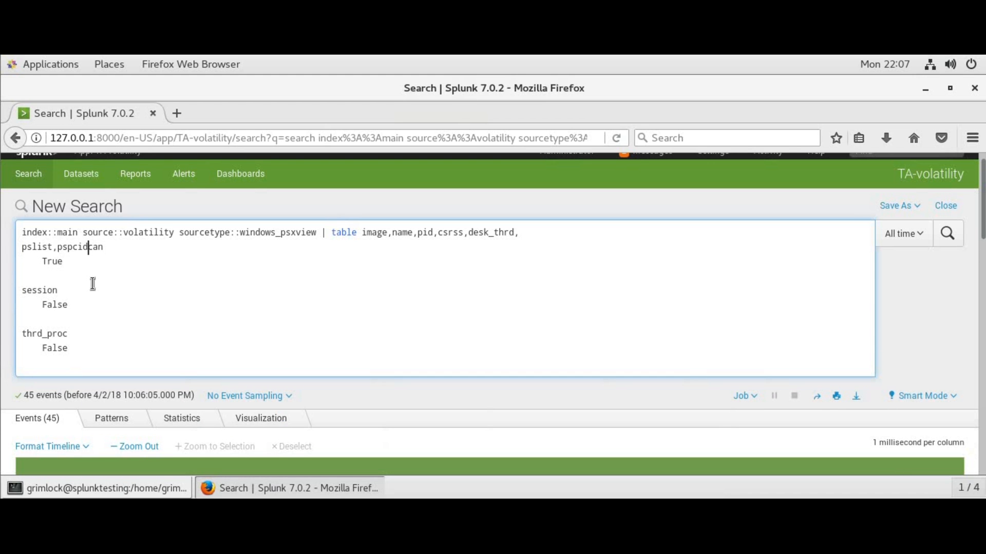
text(pssc)
key(Left)
key(Left)
key(Left)
key(Left)
key(Left)
text(,)
key(End)
key(Delete)
key(Delete)
key(Delete)
key(Delete)
key(Delete)
key(Delete)
key(Delete)
key(Delete)
key(Delete)
key(Delete)
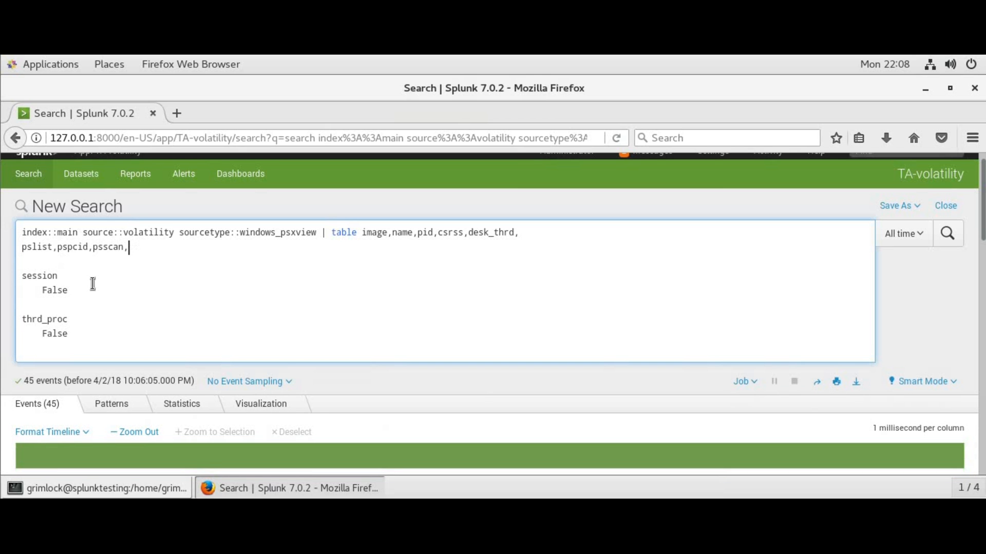
text(,)
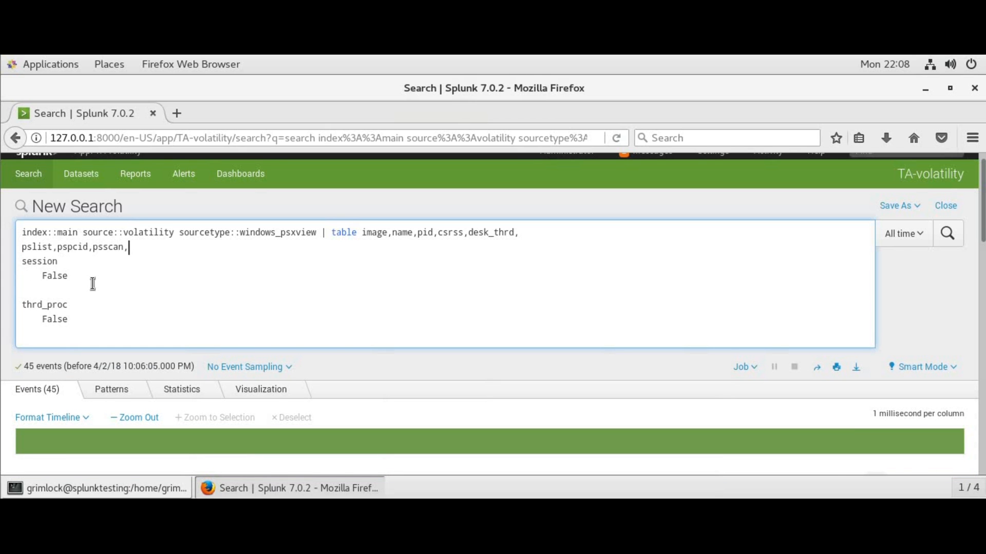
Join session and thrd_proc onto the list and merge the whole table command onto one line
key(Delete)
key(End)
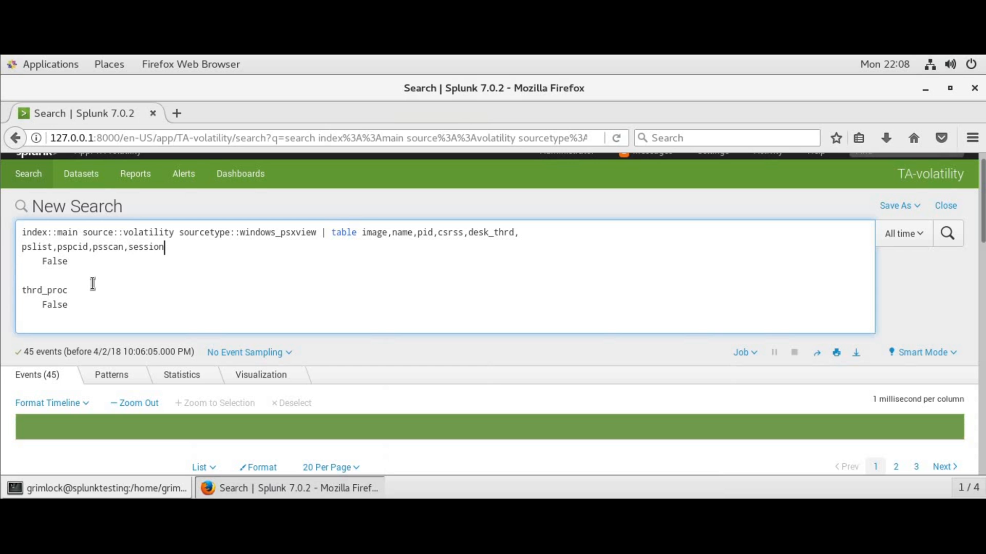
text(,)
key(Delete)
key(Delete)
key(Delete)
key(Delete)
key(Delete)
key(Delete)
key(Delete)
key(Delete)
key(Delete)
key(Delete)
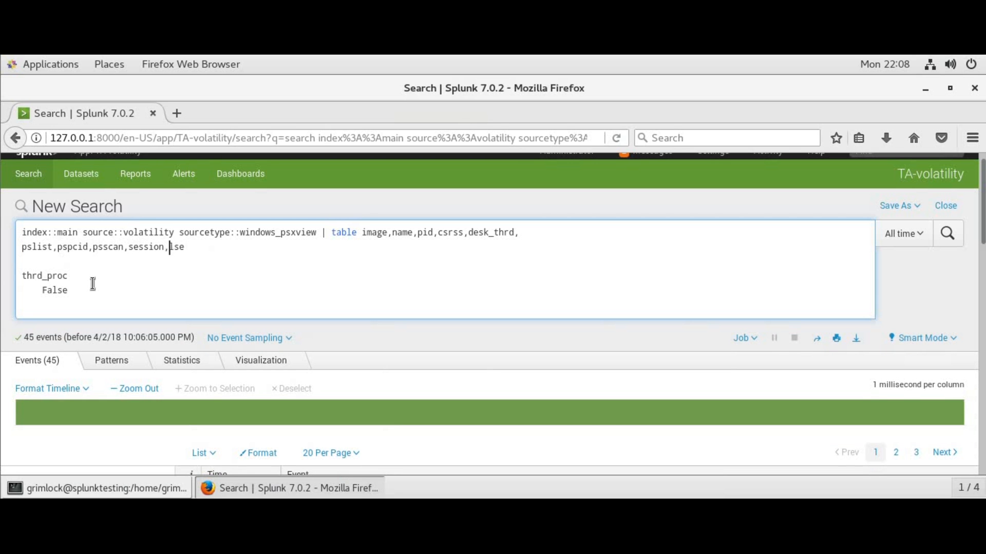
key(Delete)
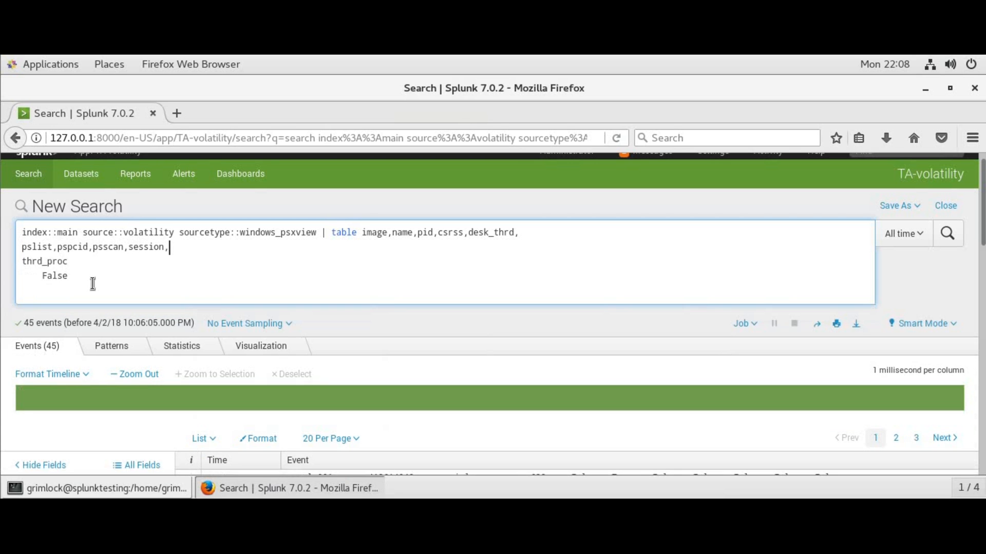
key(Delete)
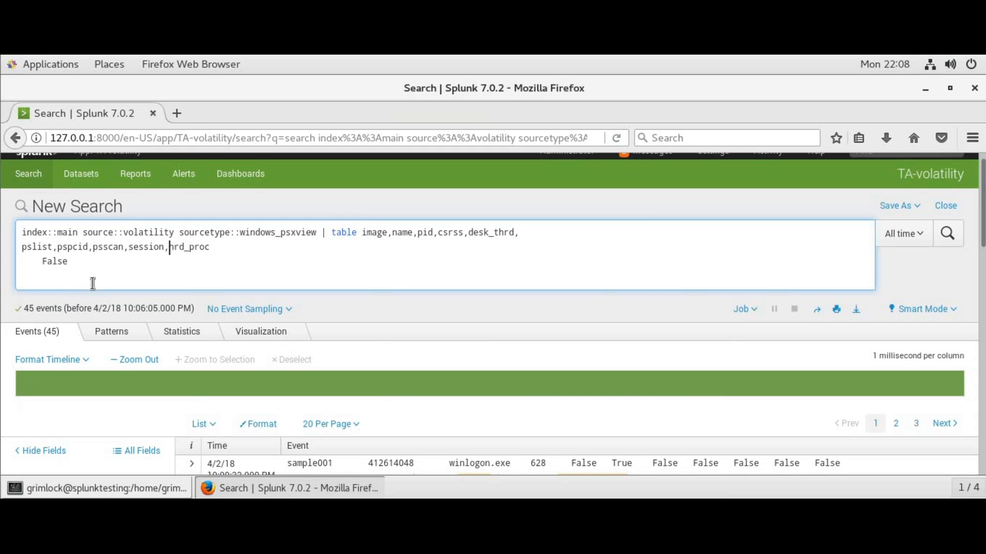
key(End)
text(,)
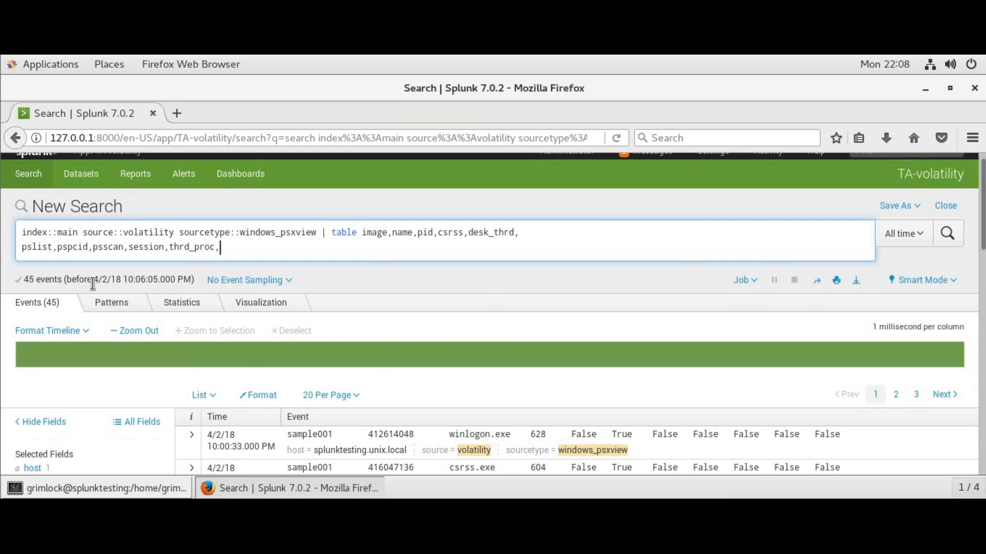
key(BackSpace)
click(22, 247)
key(BackSpace)
key(BackSpace)
key(BackSpace)
drag(708, 234, 436, 233)
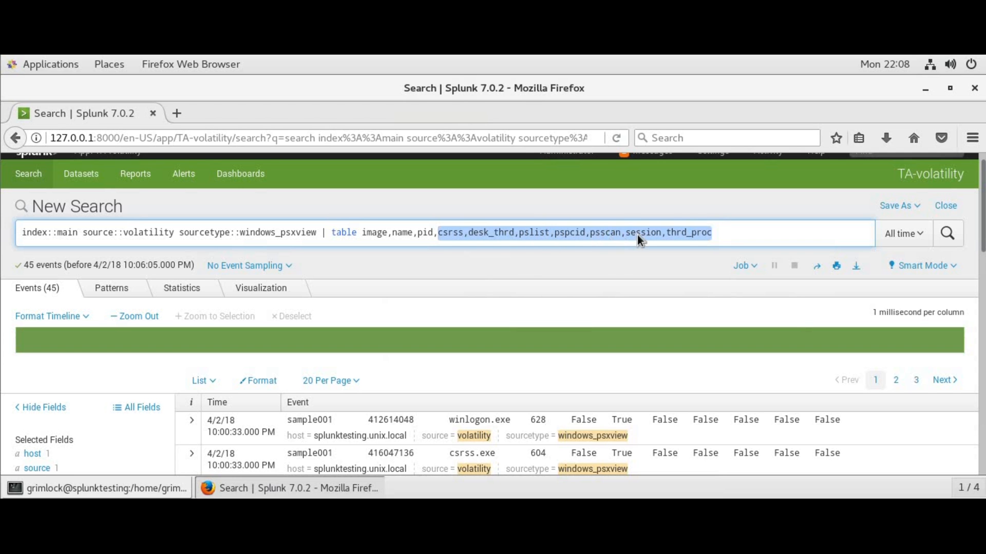
Append | eval rating=0 | foreach [eval rating=if(<<FIELD>>="False", rating+1, rating)] | sort rating and run it
click(721, 233)
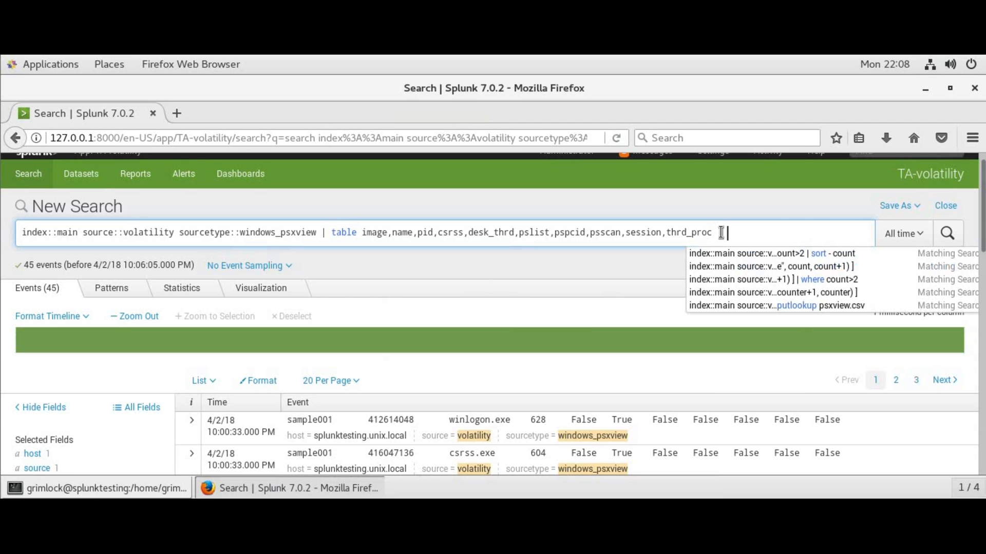
text(| eval ra)
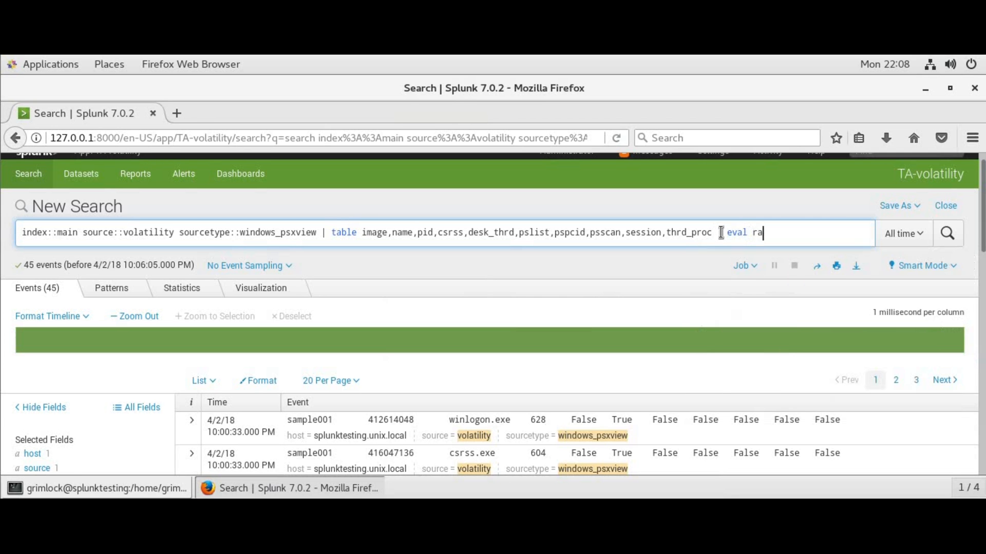
text(ting=0 | )
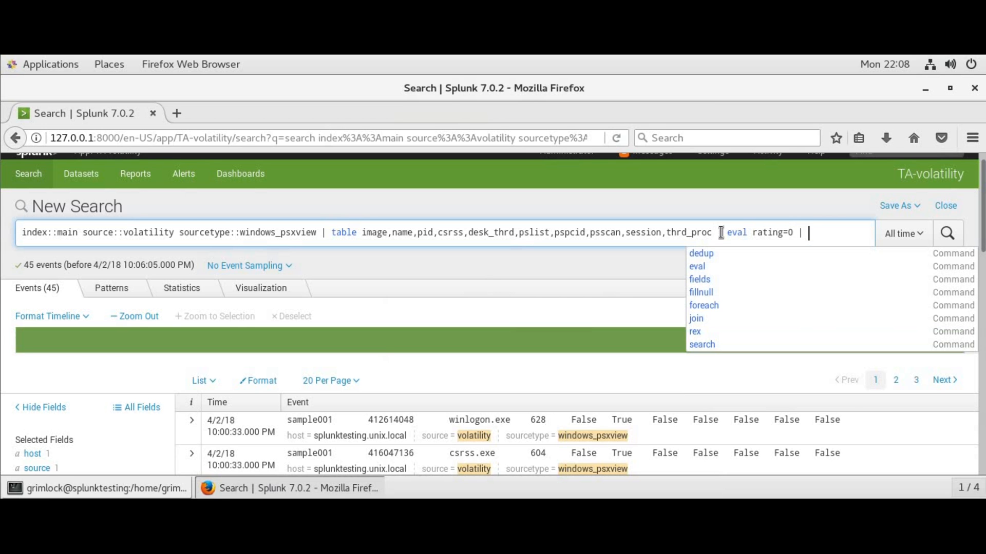
text(foreach )
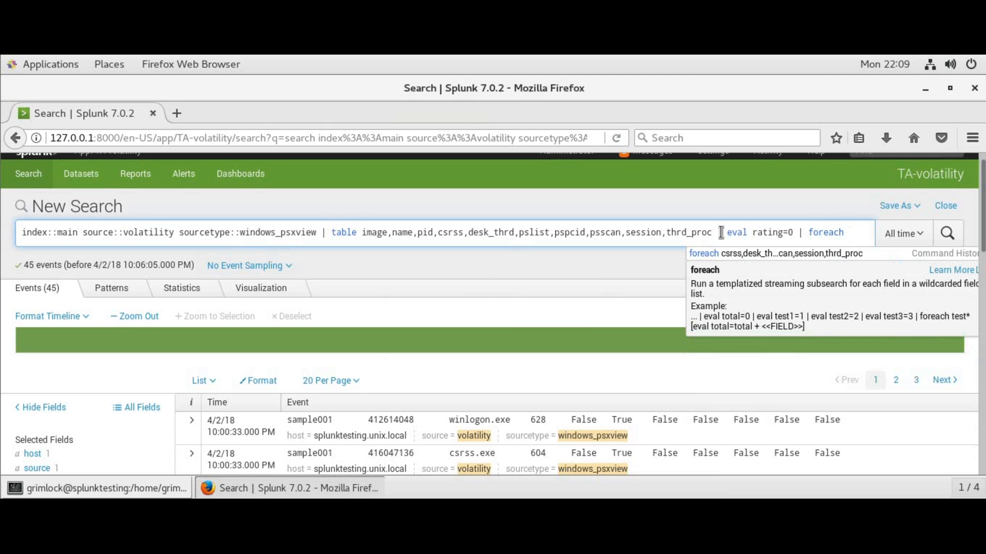
text([eval)
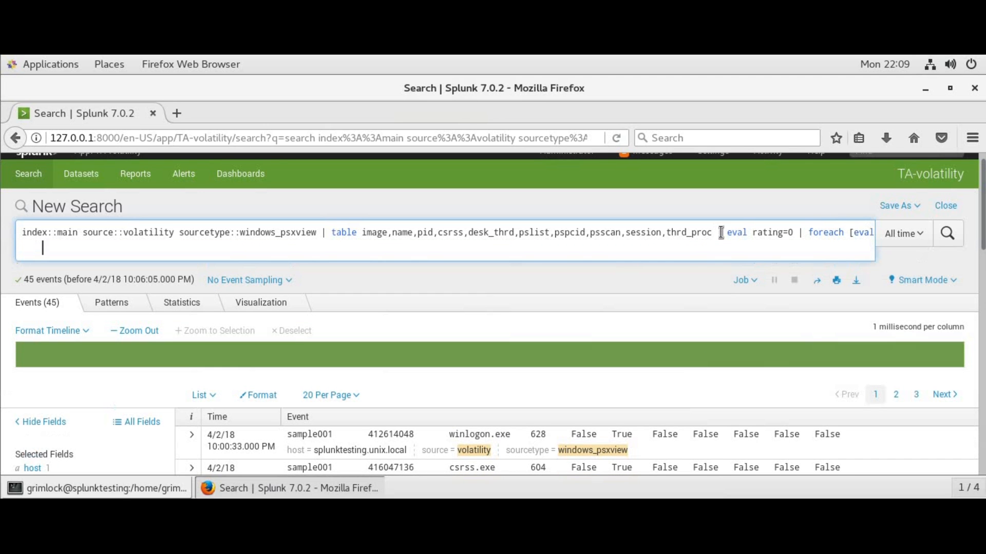
key(BackSpace)
text(rating=if(<<FIELD)
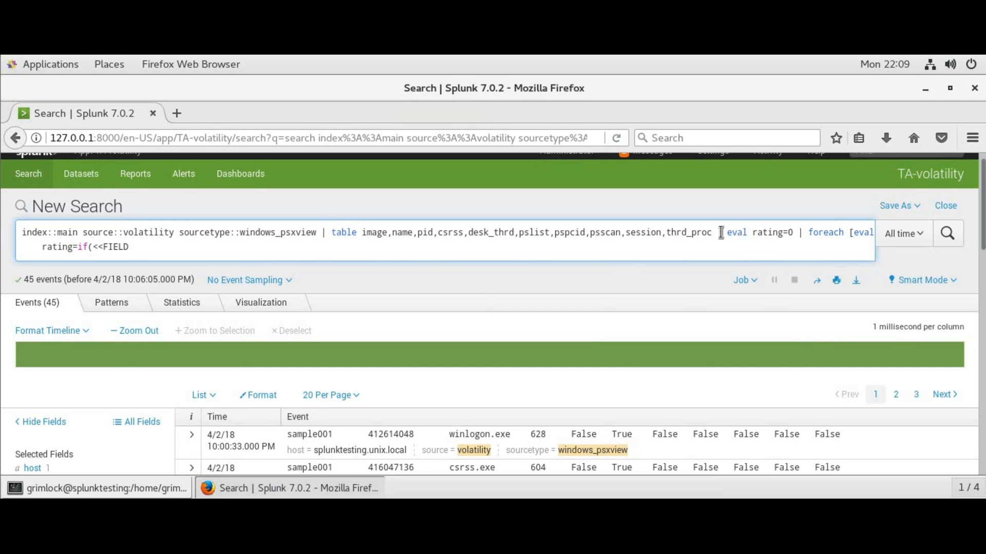
text(>>="False", rating+1, rating) ])
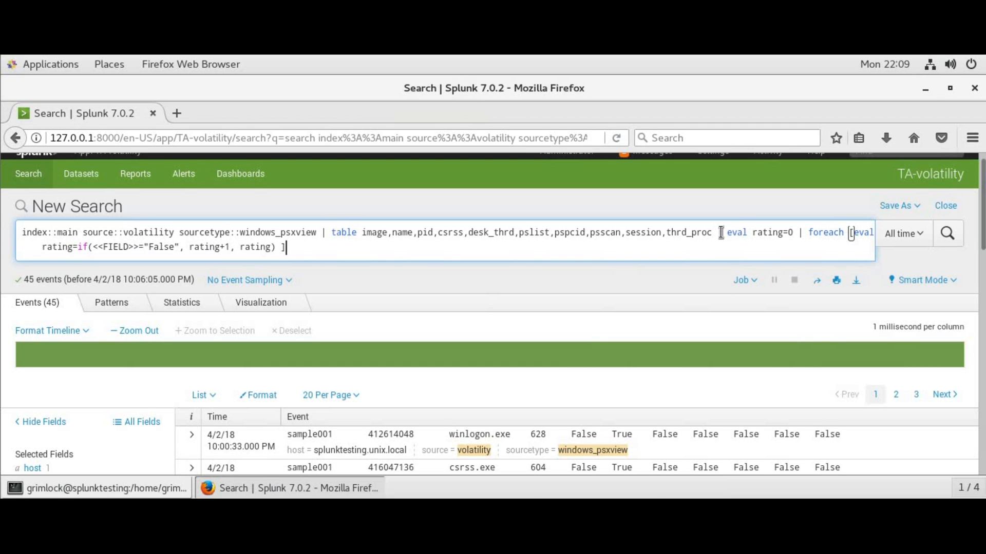
text( })
text( sort)
text( rating)
key(Return)
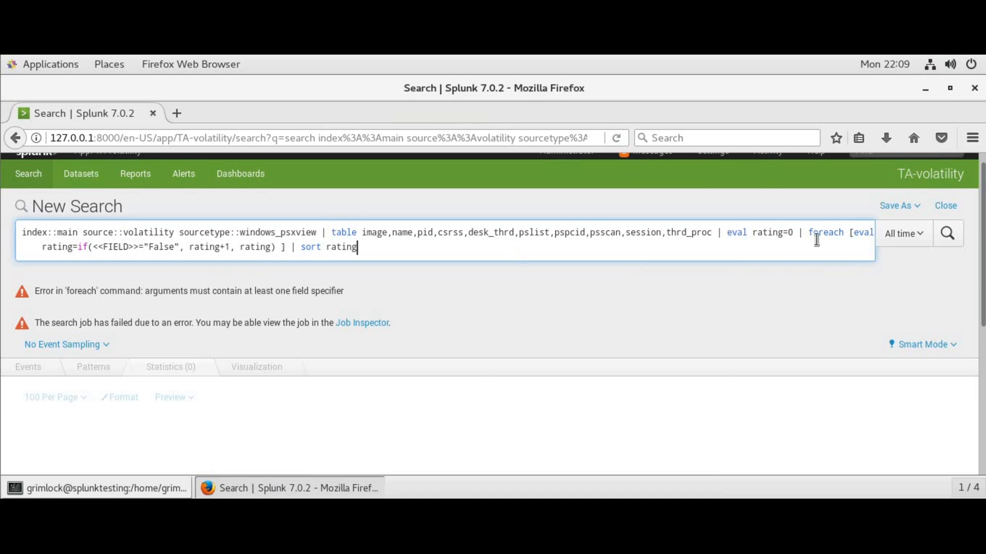
Insert the csrss through thrd_proc field list as the foreach arguments
drag(712, 233, 439, 235)
key(ctrl+c)
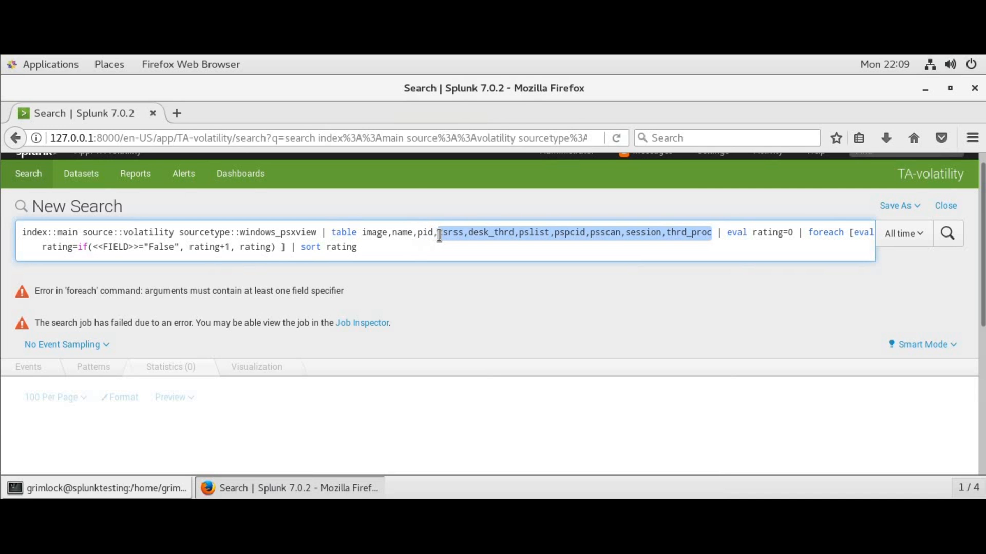
click(848, 235)
key(ctrl+v)
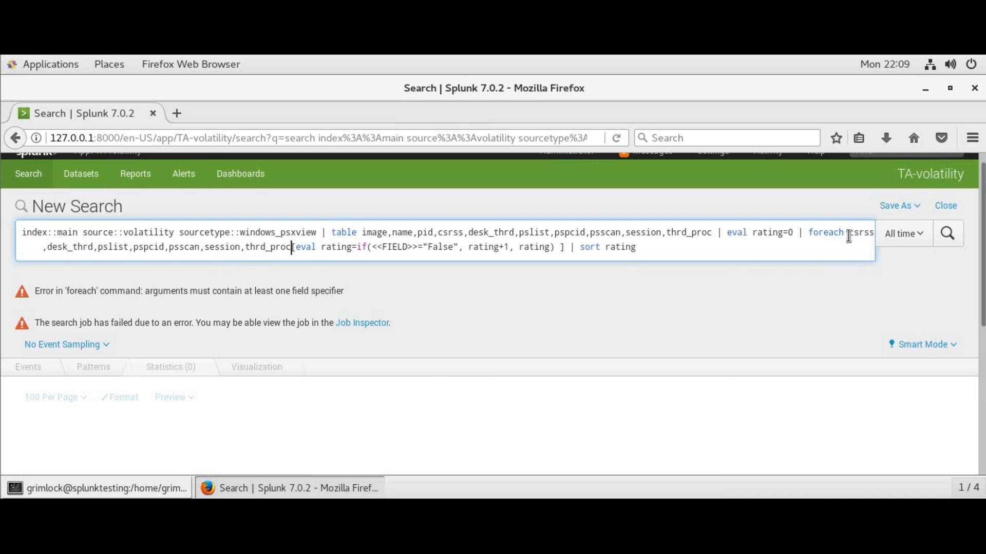
Run the rating search, sort by rating, and add | where rating >3
click(949, 241)
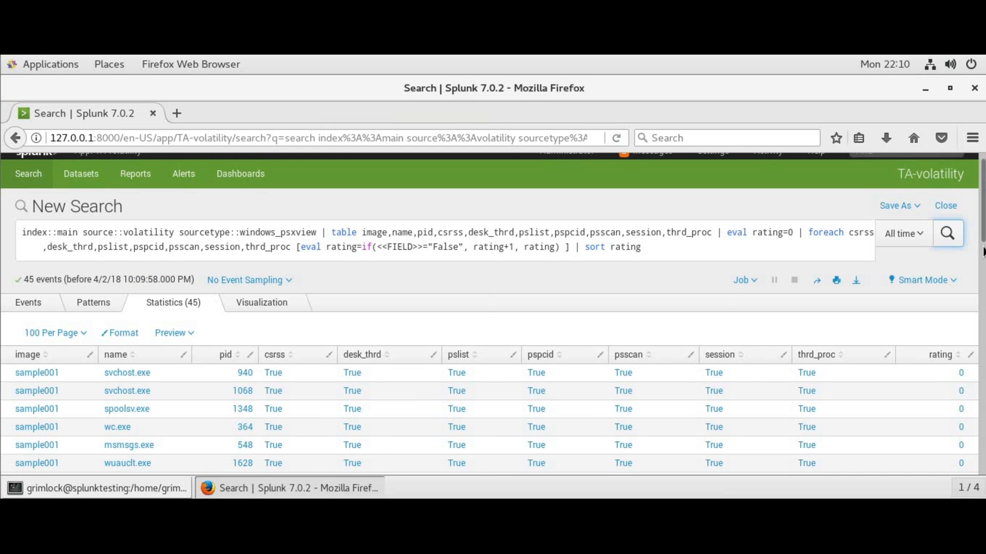
click(933, 359)
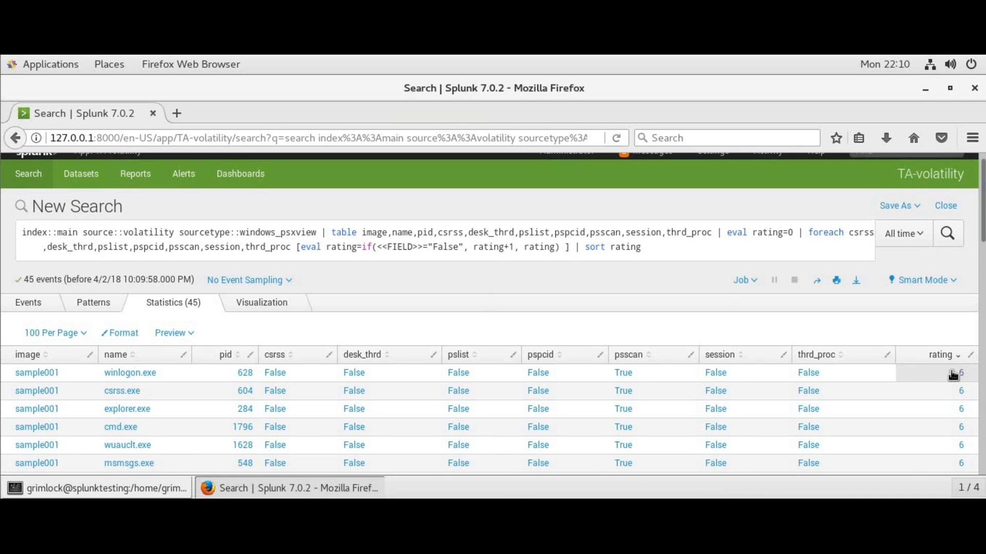
click(689, 251)
text(| w)
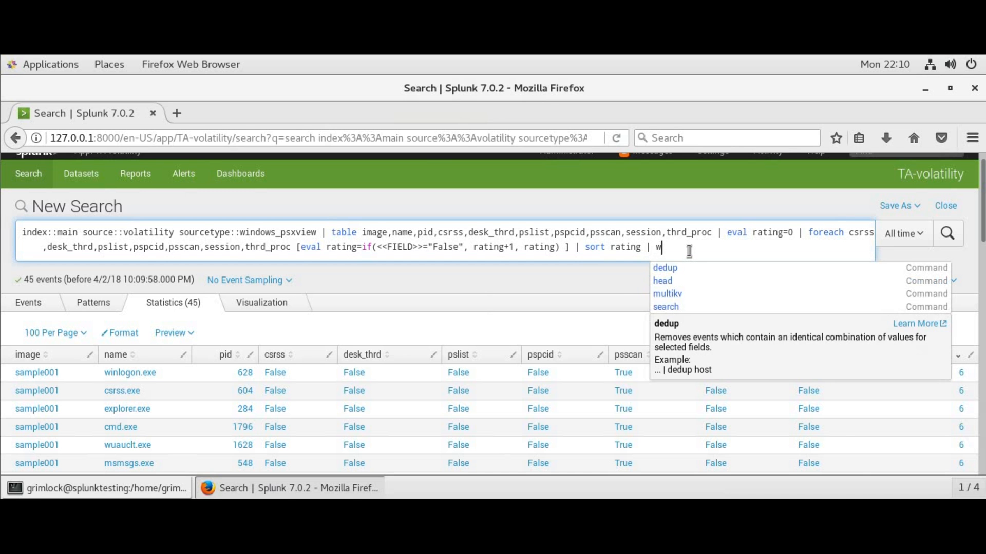
text(here rating )
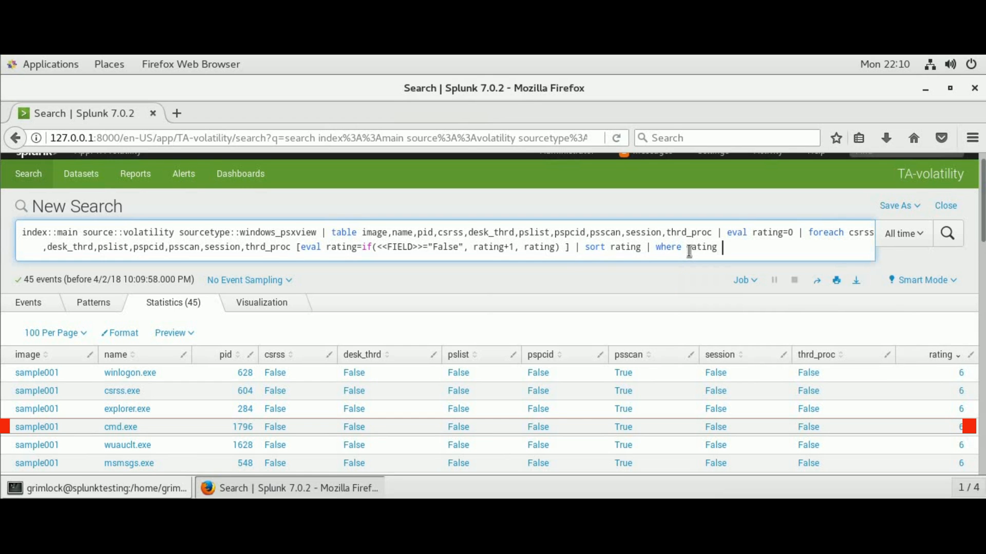
text(>3)
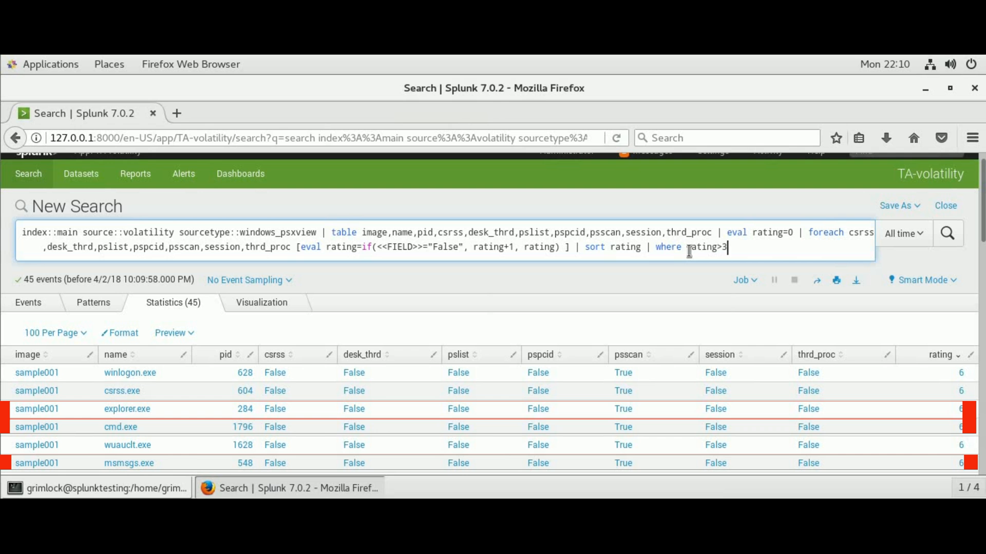
Make the sort descending with sort - rating, append | table name,rating, and run it
click(612, 246)
text(-)
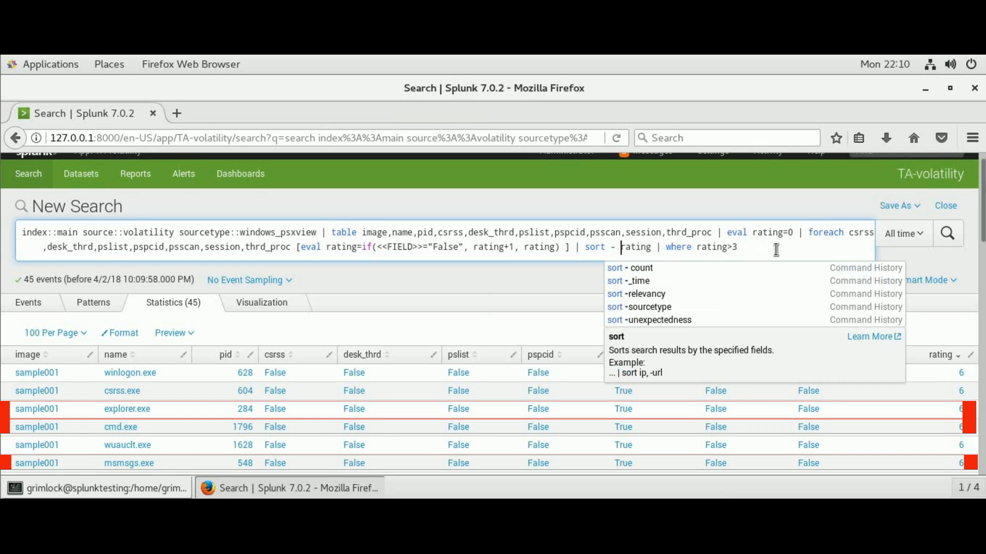
click(758, 251)
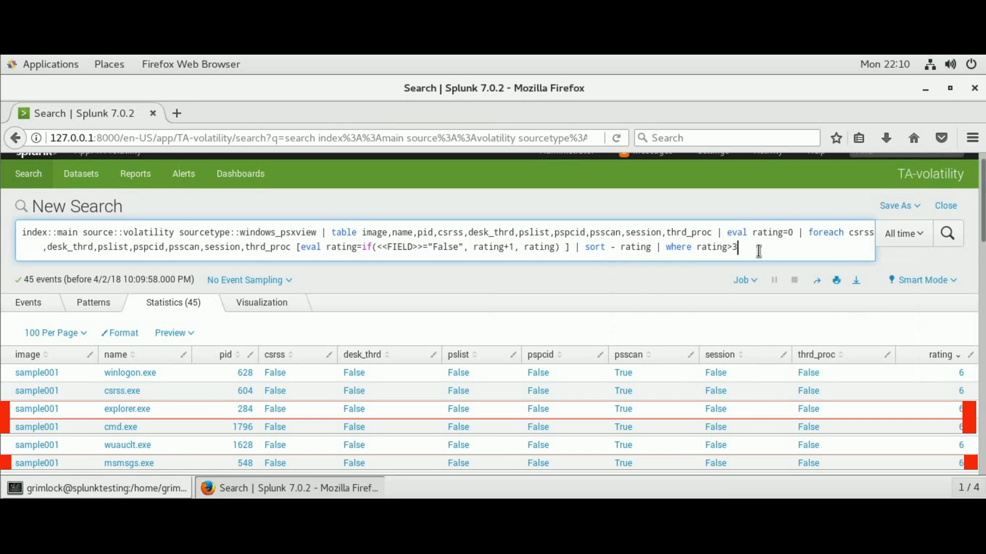
text(| table)
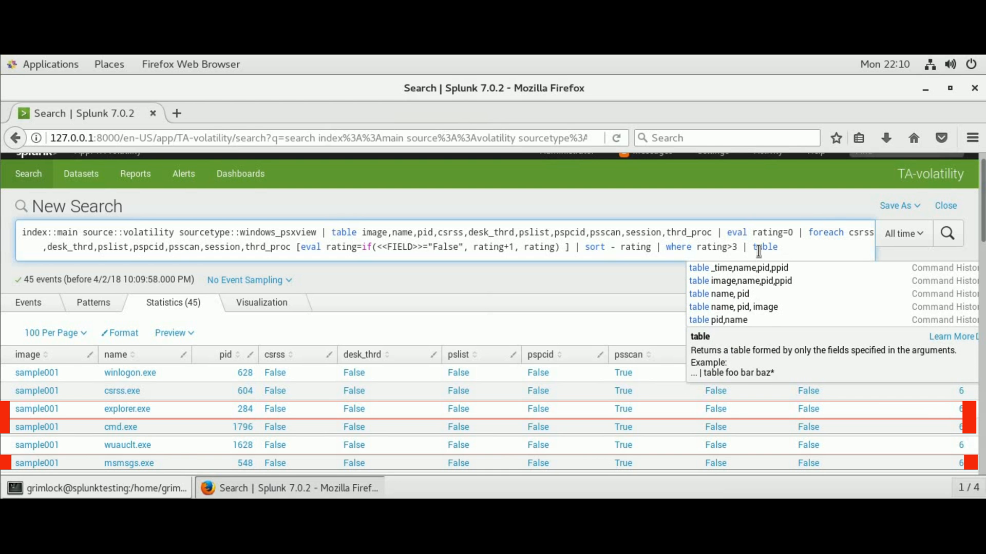
text( name,)
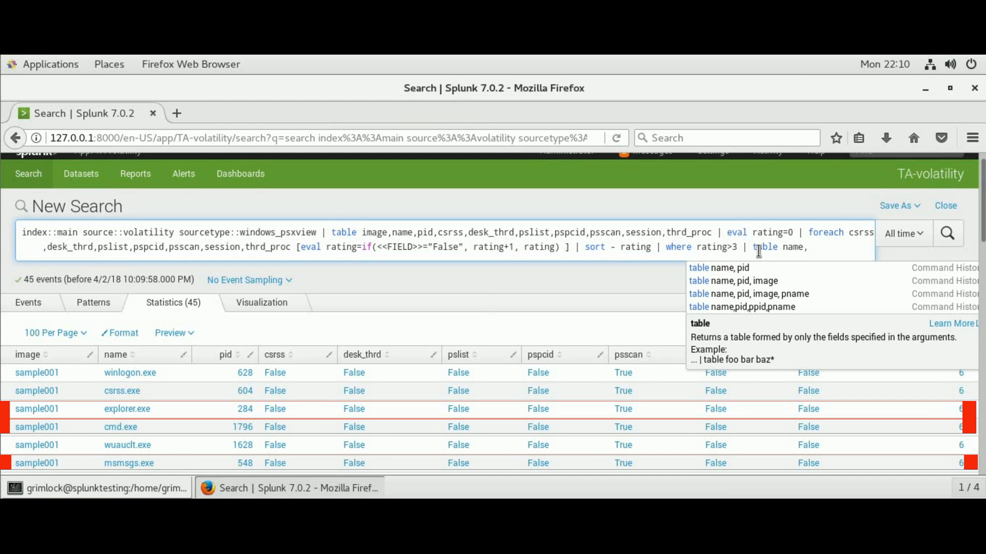
text(rating)
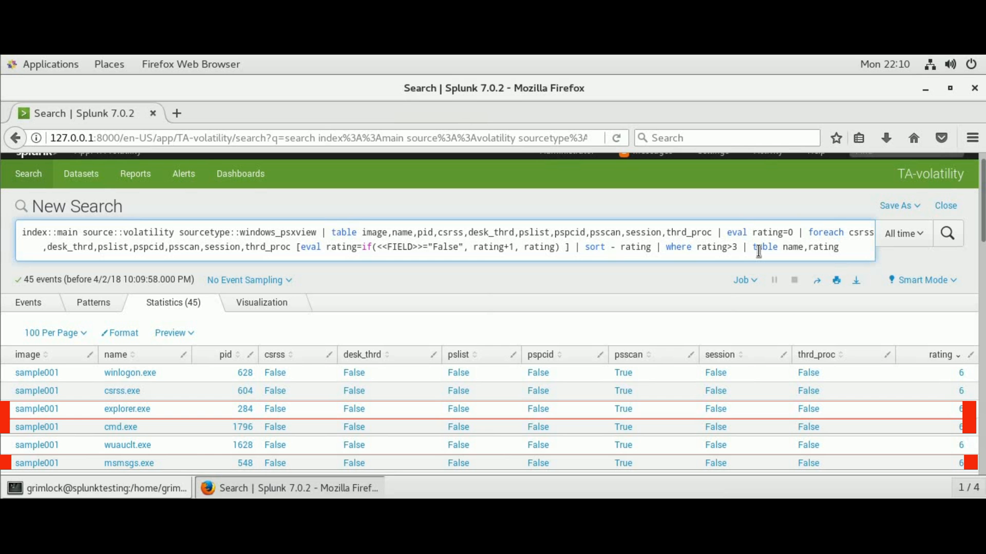
key(Return)
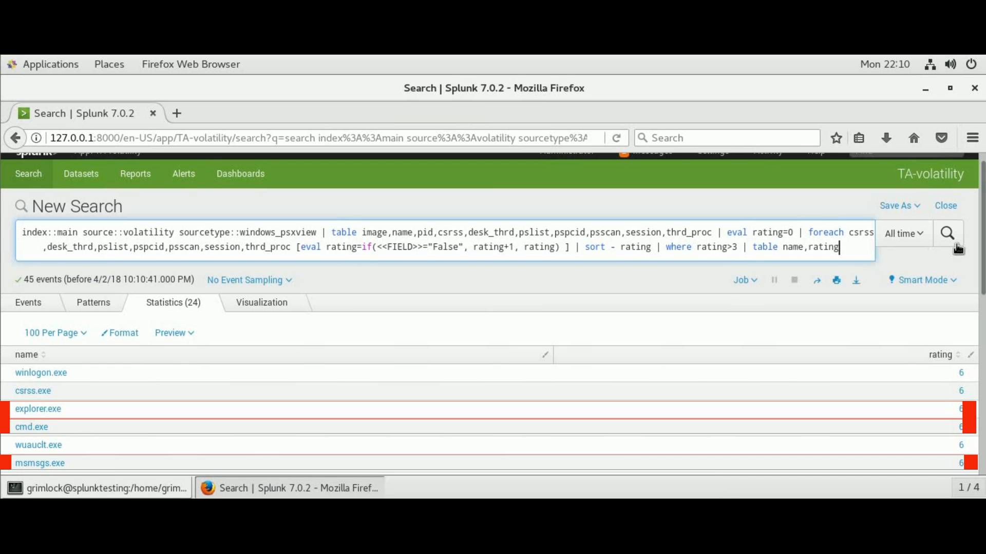